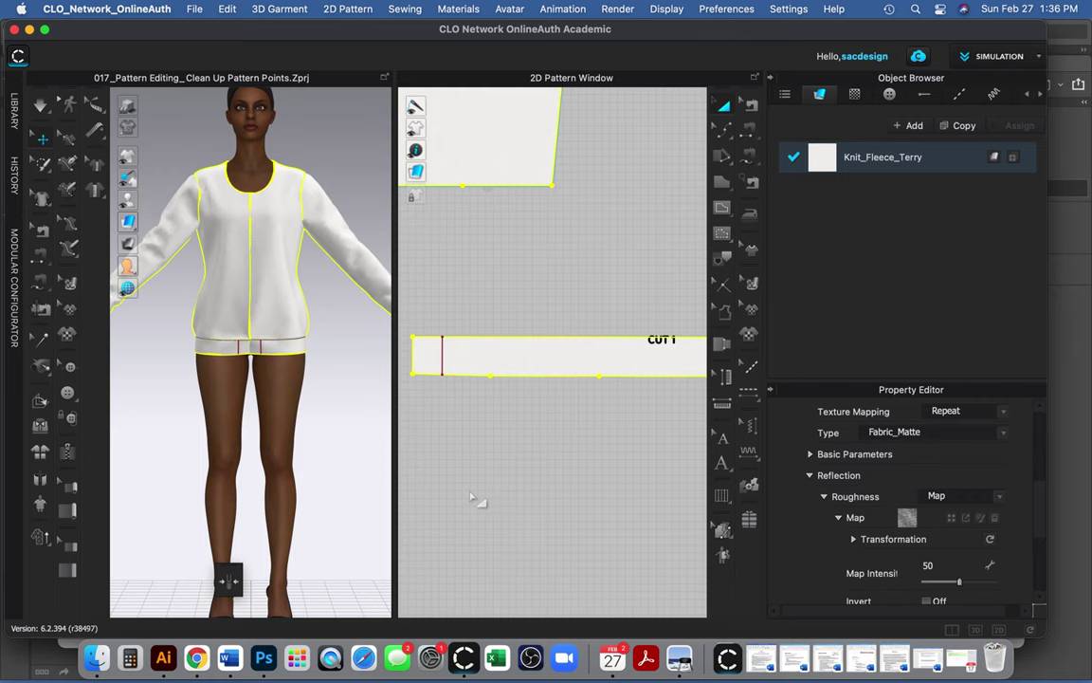
Bring up a Finder window on the Desktop from the Dock
{"action": "left_click", "coordinate": [95, 667]}
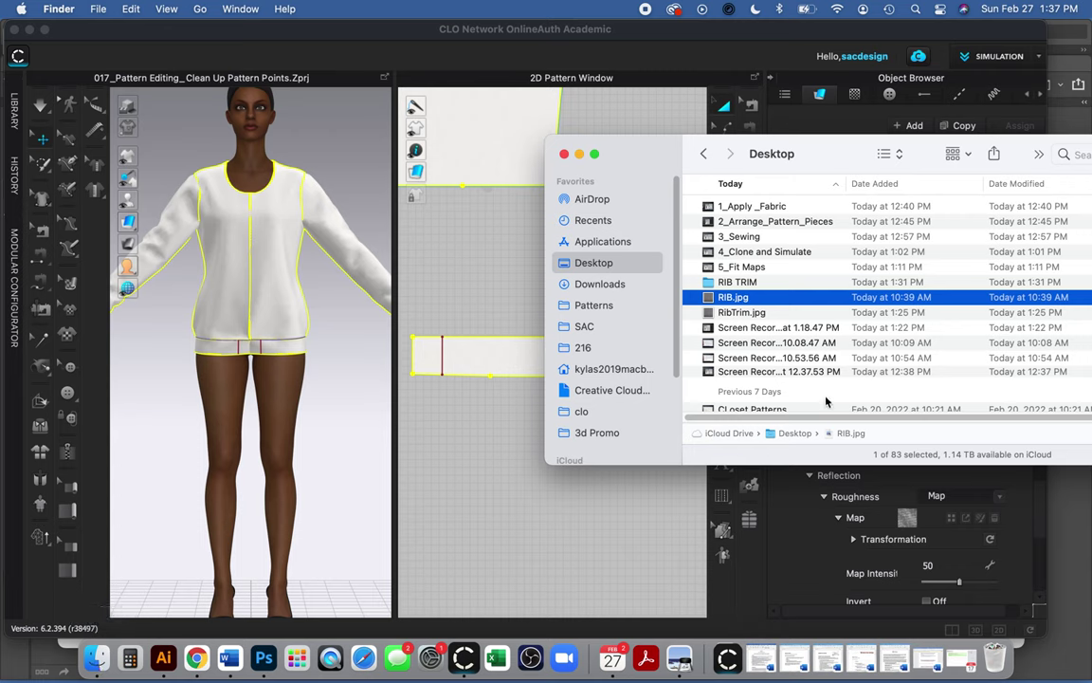
Open RIB.jpg from the Desktop's RIB TRIM folder in Preview
{"action": "left_click", "coordinate": [742, 282]}
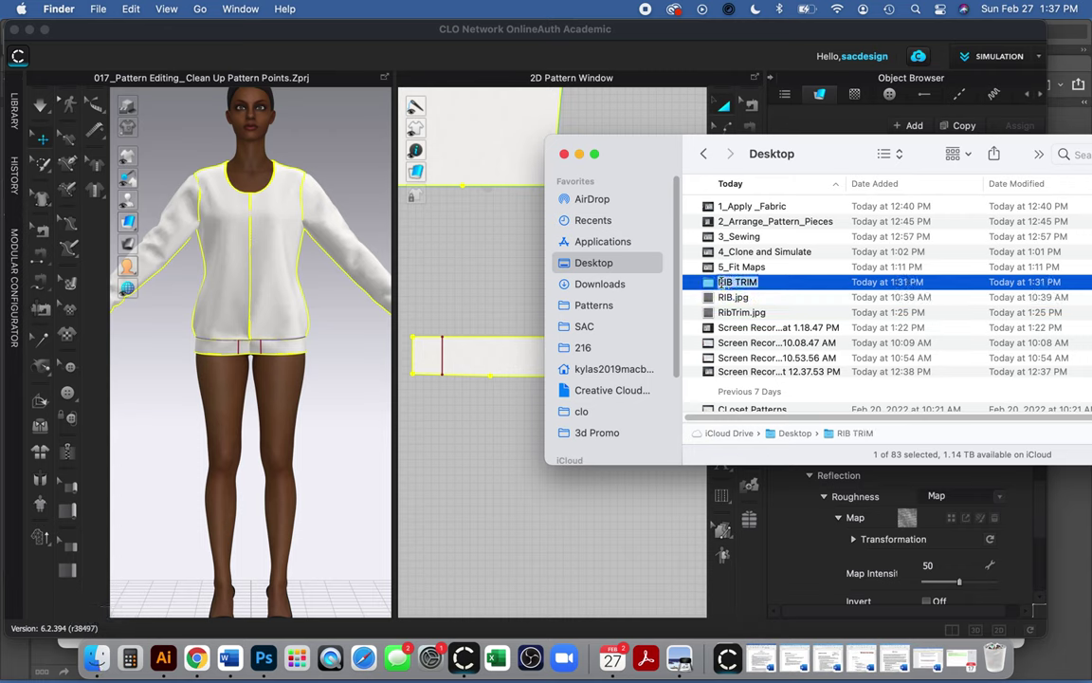
{"action": "double_click", "coordinate": [707, 284]}
{"action": "double_click", "coordinate": [730, 208]}
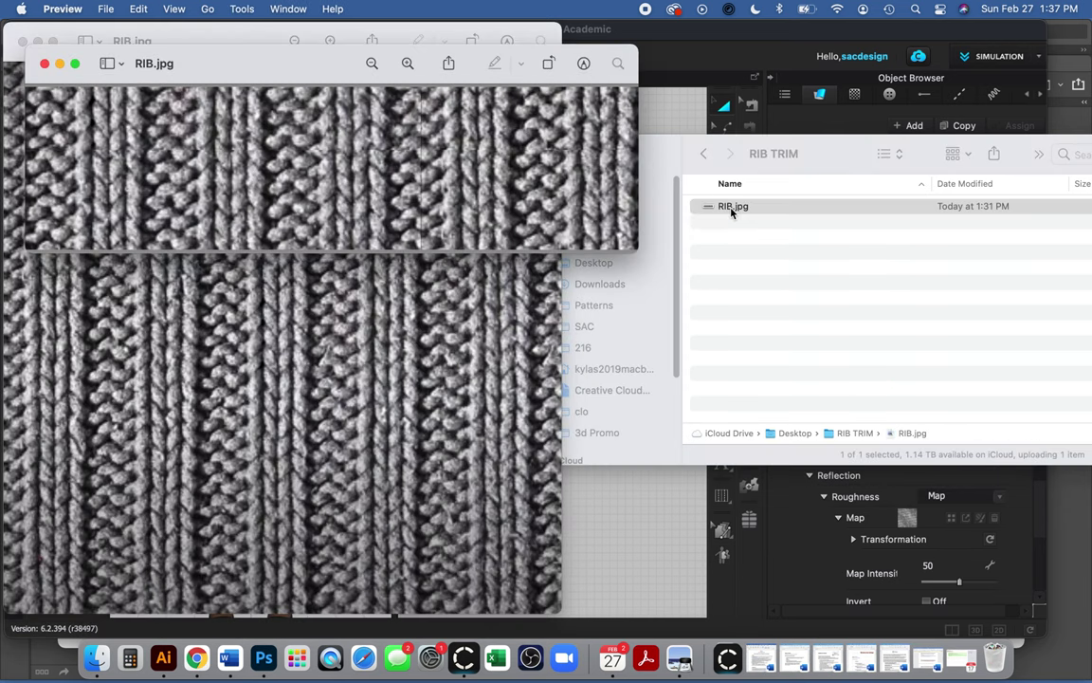
Close the duplicate preview, park the rib image beside the garment, and return to CLO 3D
{"action": "left_click_drag", "start_coordinate": [270, 73], "coordinate": [514, 196]}
{"action": "left_click", "coordinate": [24, 42]}
{"action": "left_click_drag", "start_coordinate": [443, 199], "coordinate": [233, 55]}
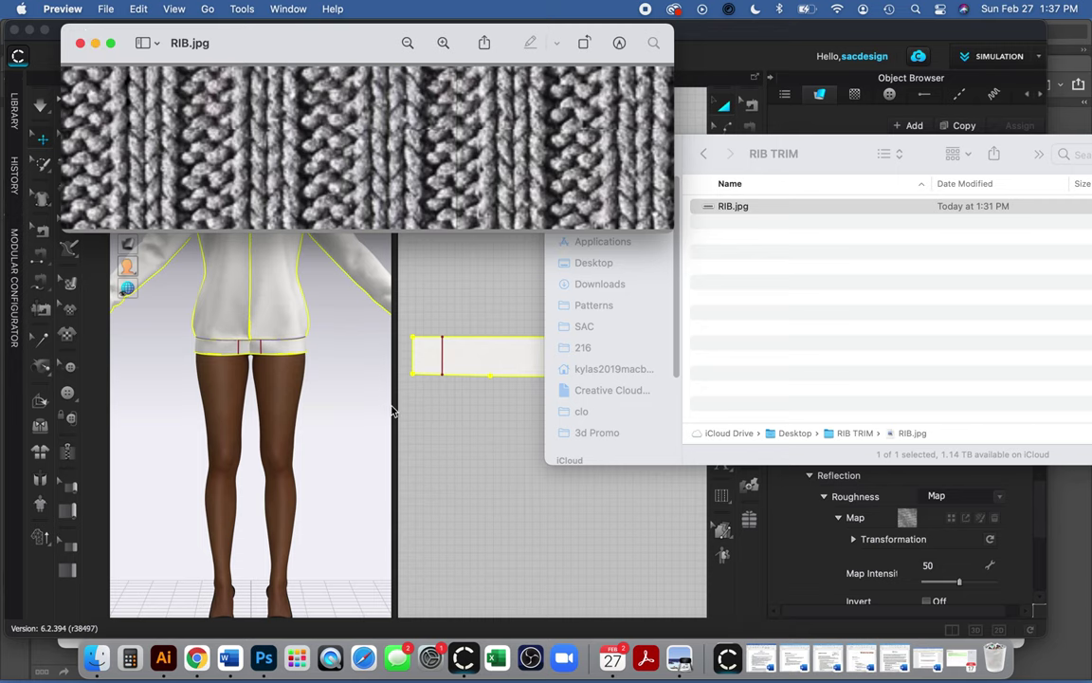
{"action": "left_click", "coordinate": [474, 297]}
Duplicate the Knit_Fleece_Terry fabric and rename the copy RIB
{"action": "left_click", "coordinate": [474, 297]}
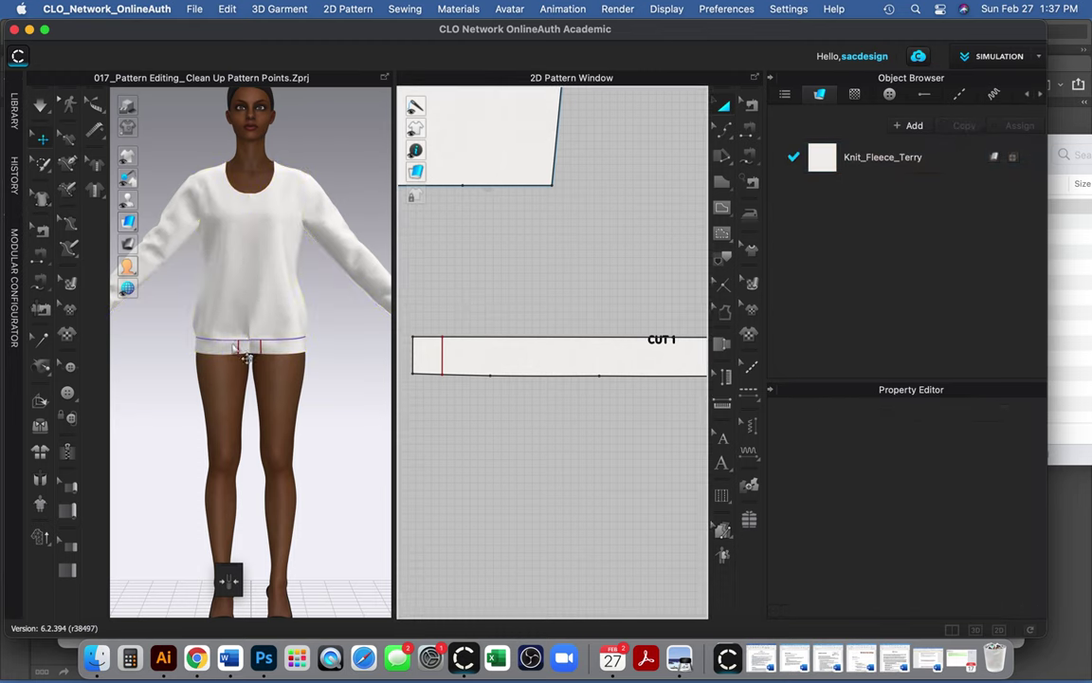
{"action": "left_click", "coordinate": [480, 349]}
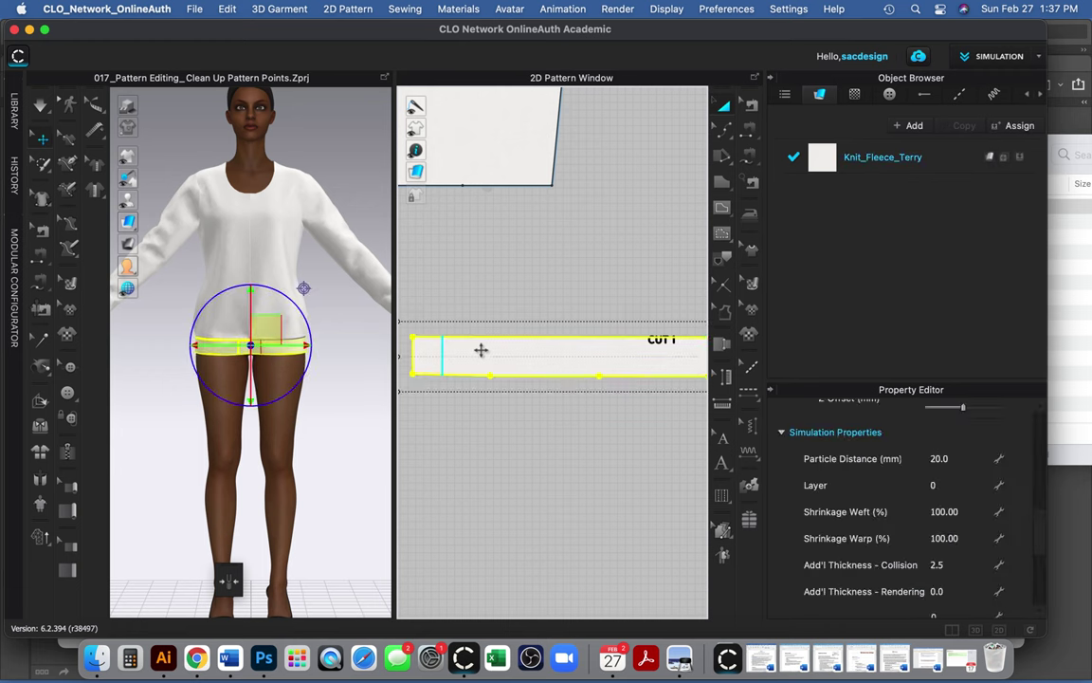
{"action": "left_click", "coordinate": [865, 162]}
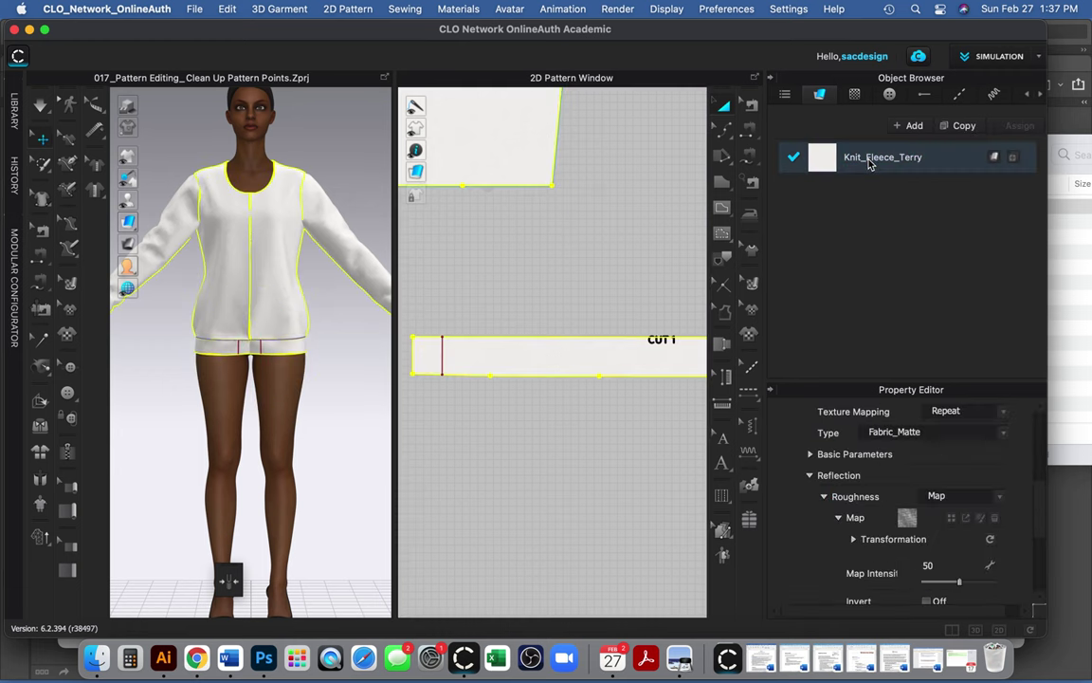
{"action": "left_click", "coordinate": [963, 127]}
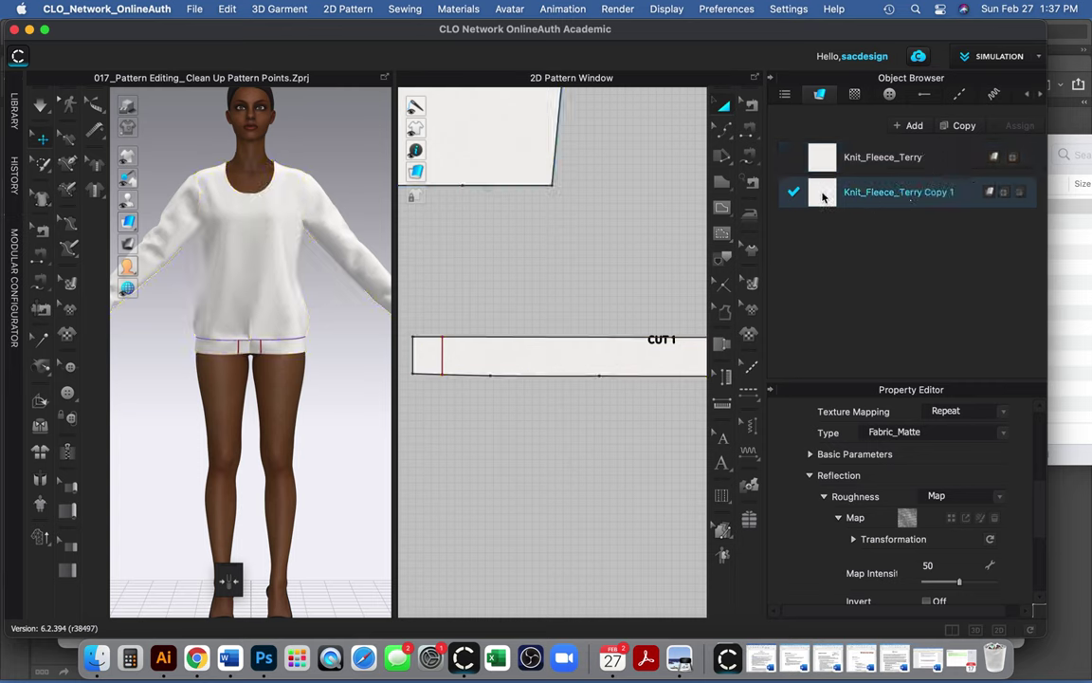
{"action": "double_click", "coordinate": [868, 193]}
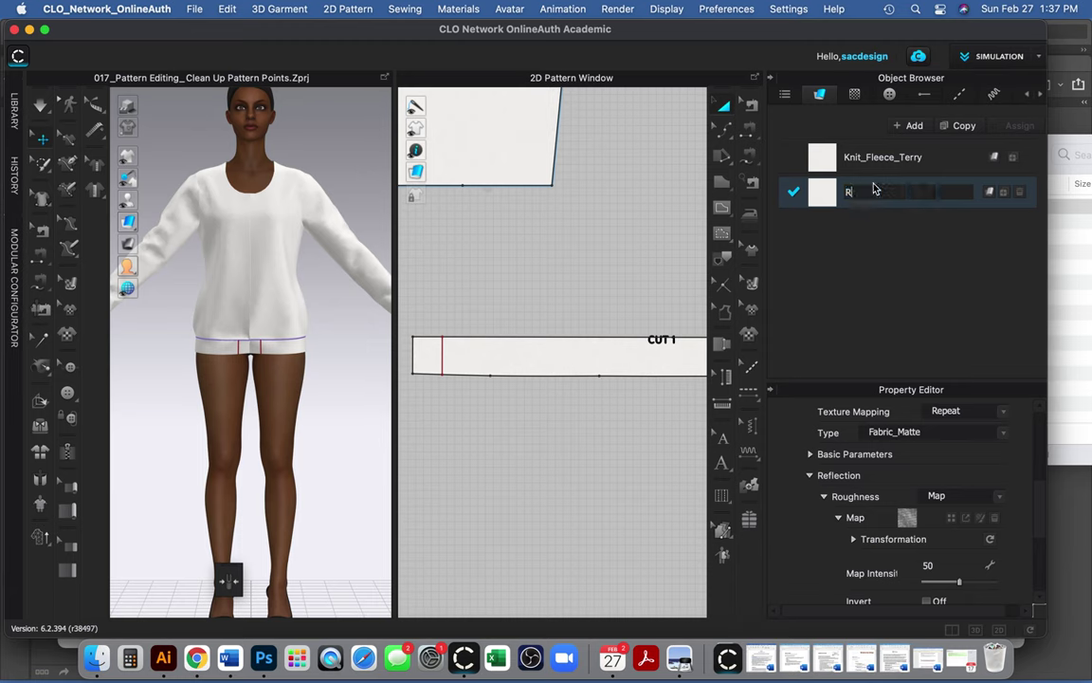
{"action": "type", "text": "RIB"}
{"action": "key", "text": "Return"}
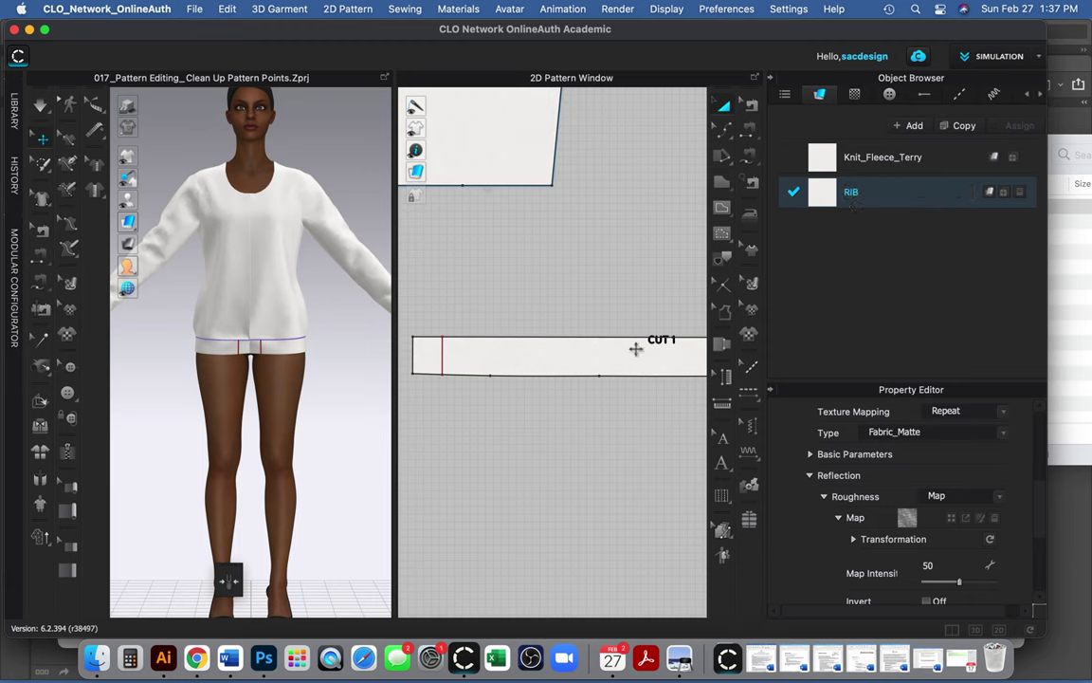
Drag the RIB fabric onto the CUT 1 hem band pattern and reselect it
{"action": "left_click", "coordinate": [631, 351]}
{"action": "left_click_drag", "start_coordinate": [631, 350], "coordinate": [627, 350]}
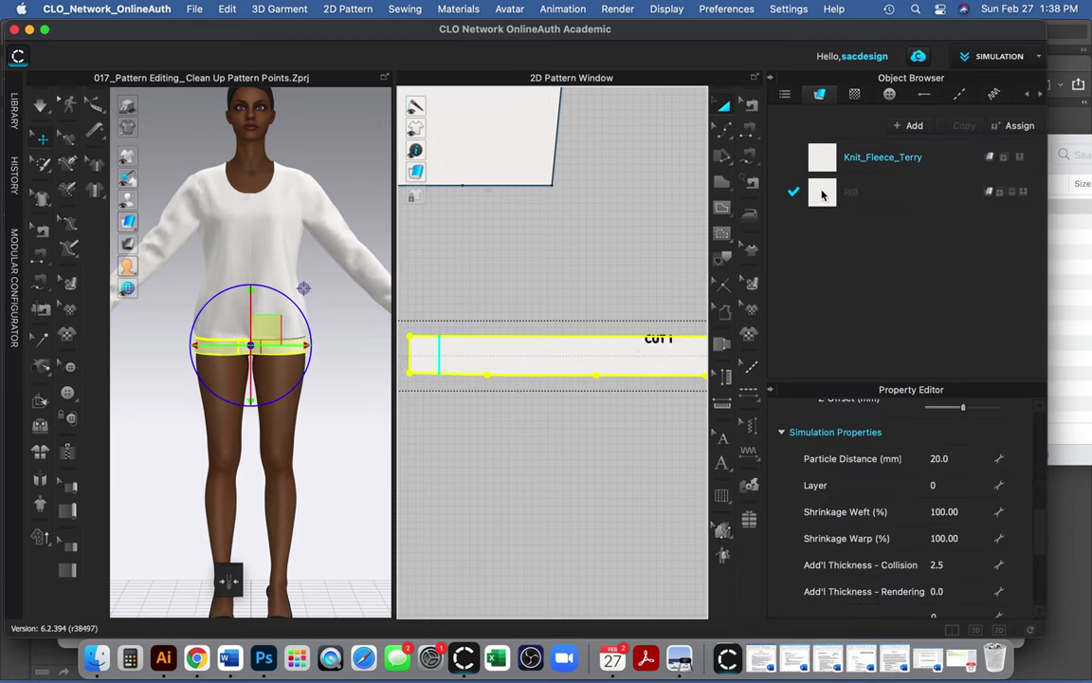
{"action": "left_click_drag", "start_coordinate": [830, 193], "coordinate": [557, 353]}
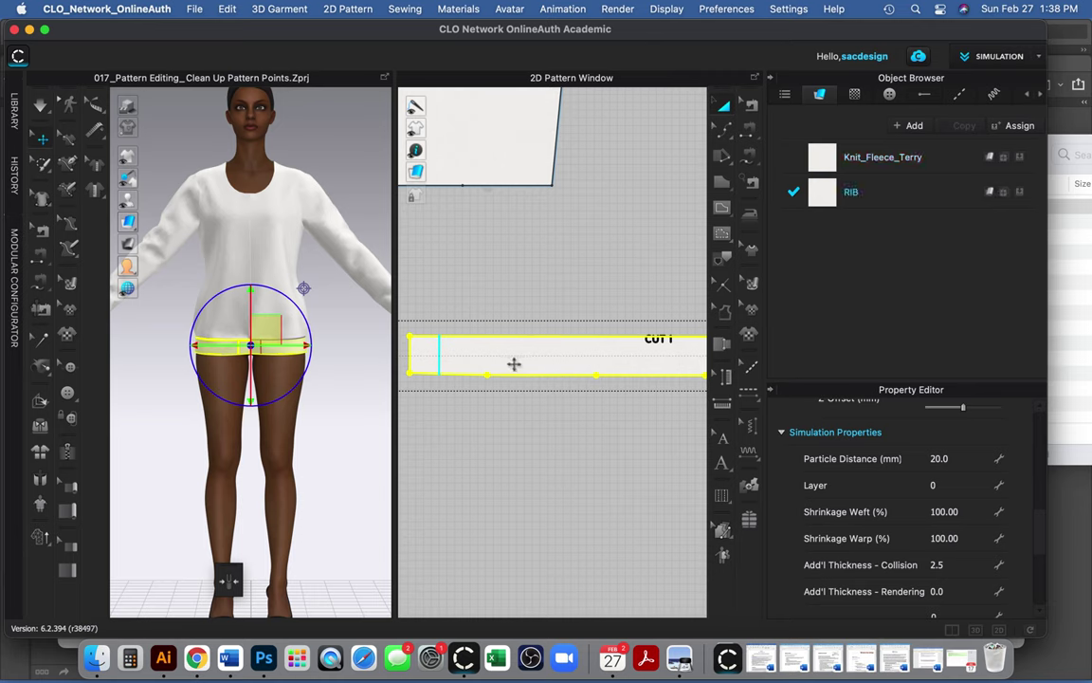
{"action": "left_click", "coordinate": [569, 248]}
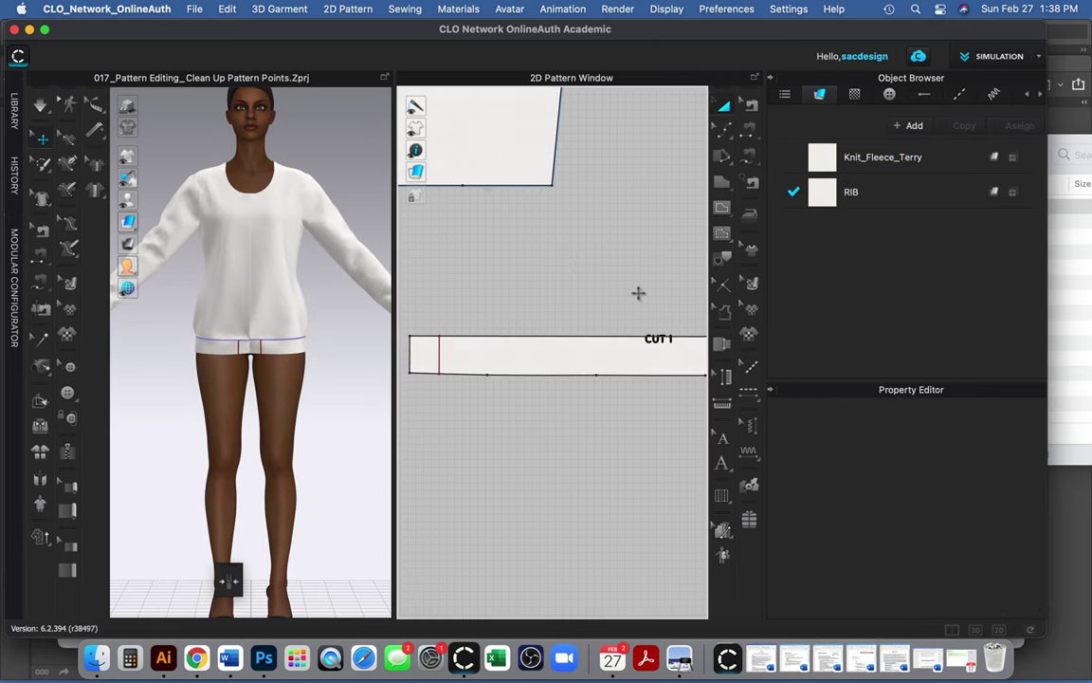
{"action": "left_click", "coordinate": [634, 352]}
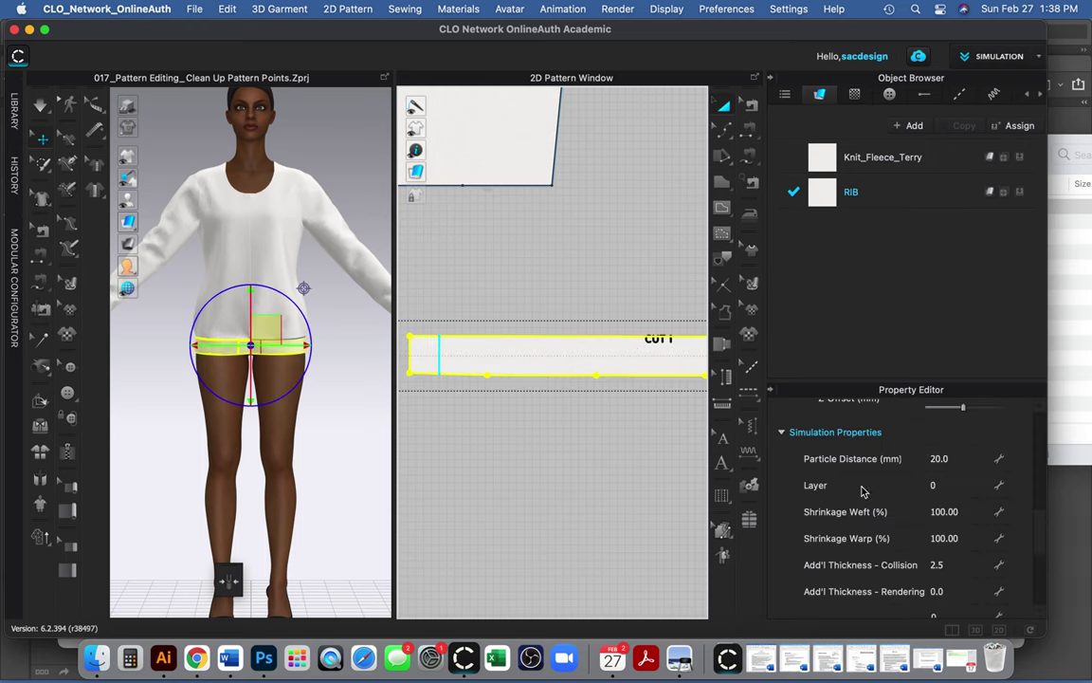
Confirm RIB as CUT 1's fabric in the Property Editor and select the RIB swatch
{"action": "scroll", "coordinate": [863, 491], "scroll_direction": "up", "scroll_amount": 10}
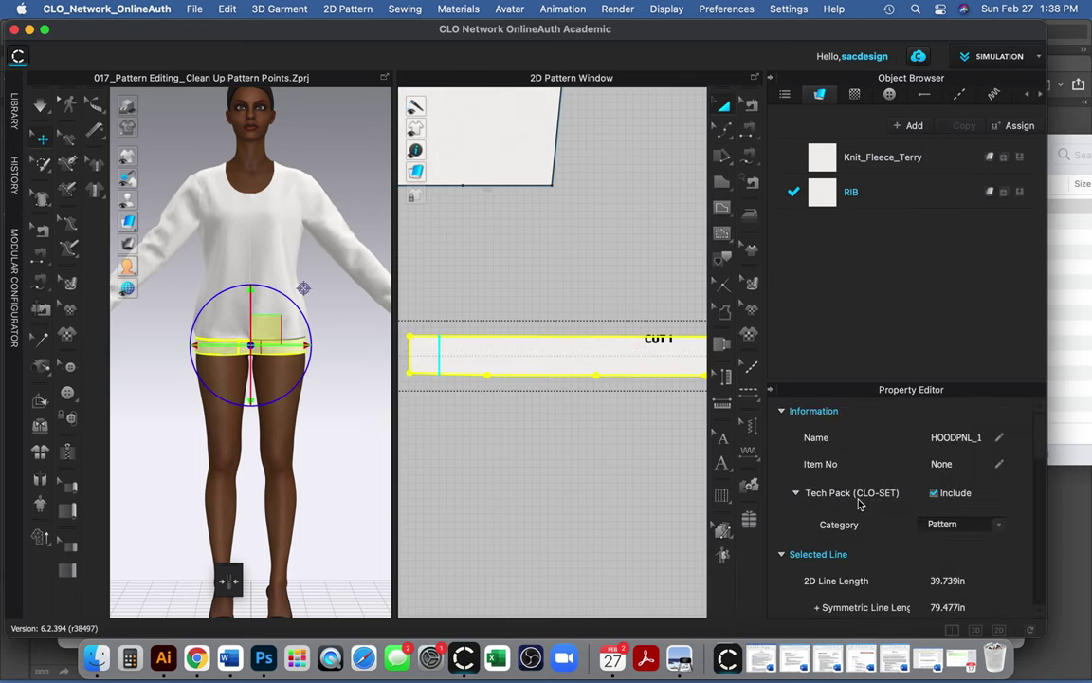
{"action": "scroll", "coordinate": [860, 506], "scroll_direction": "down", "scroll_amount": 10}
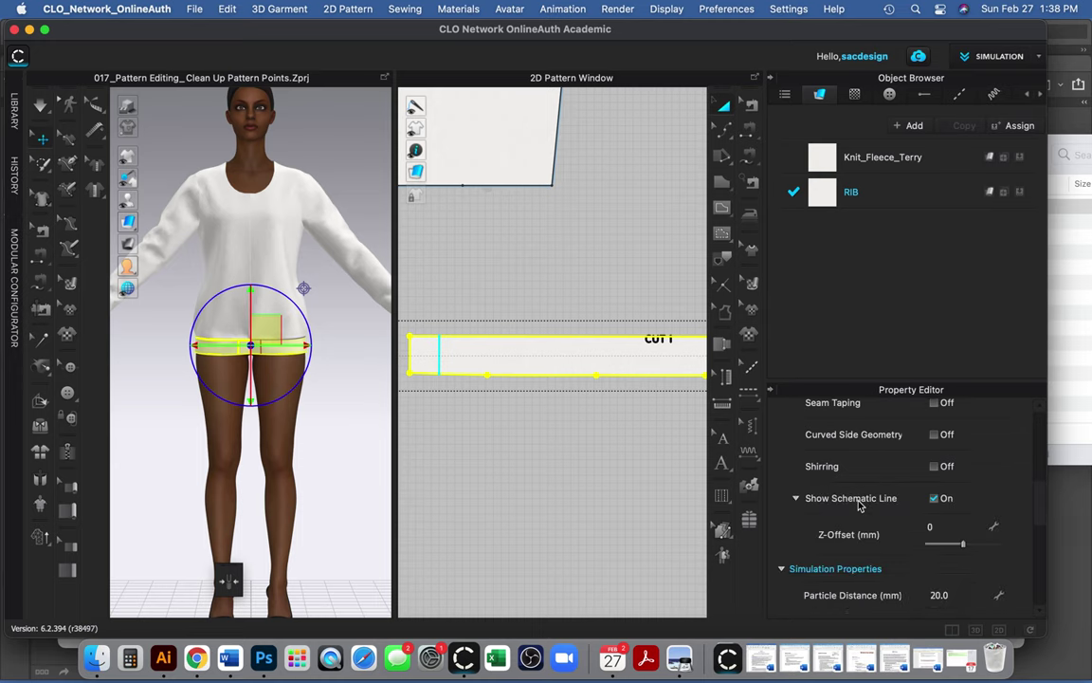
{"action": "scroll", "coordinate": [861, 506], "scroll_direction": "down", "scroll_amount": 2}
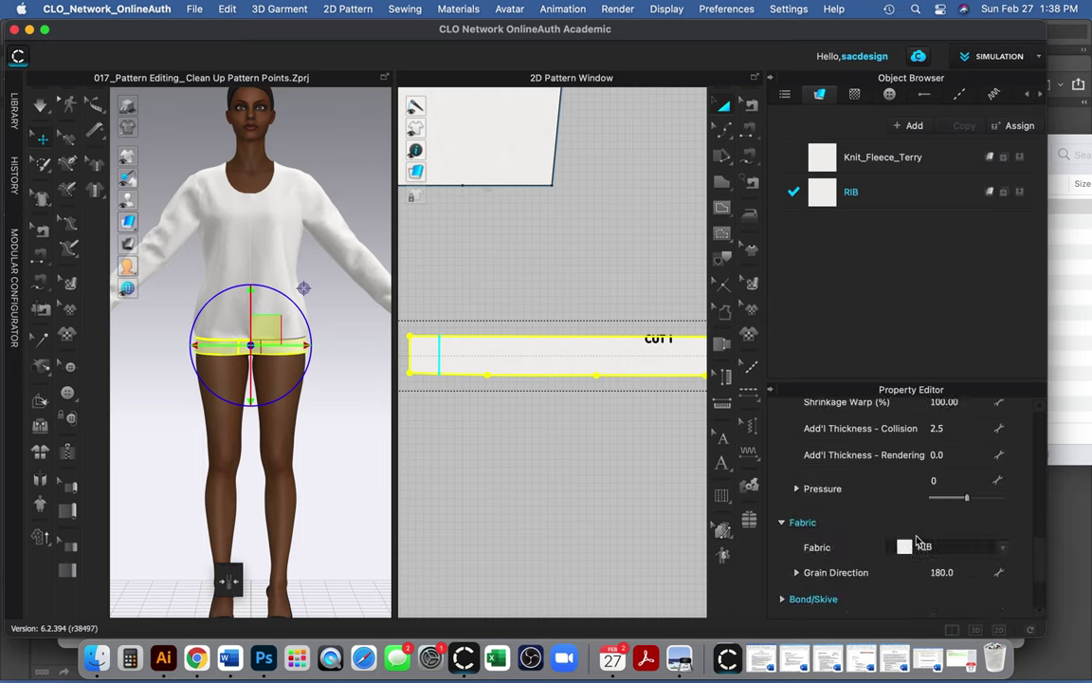
{"action": "left_click", "coordinate": [996, 550]}
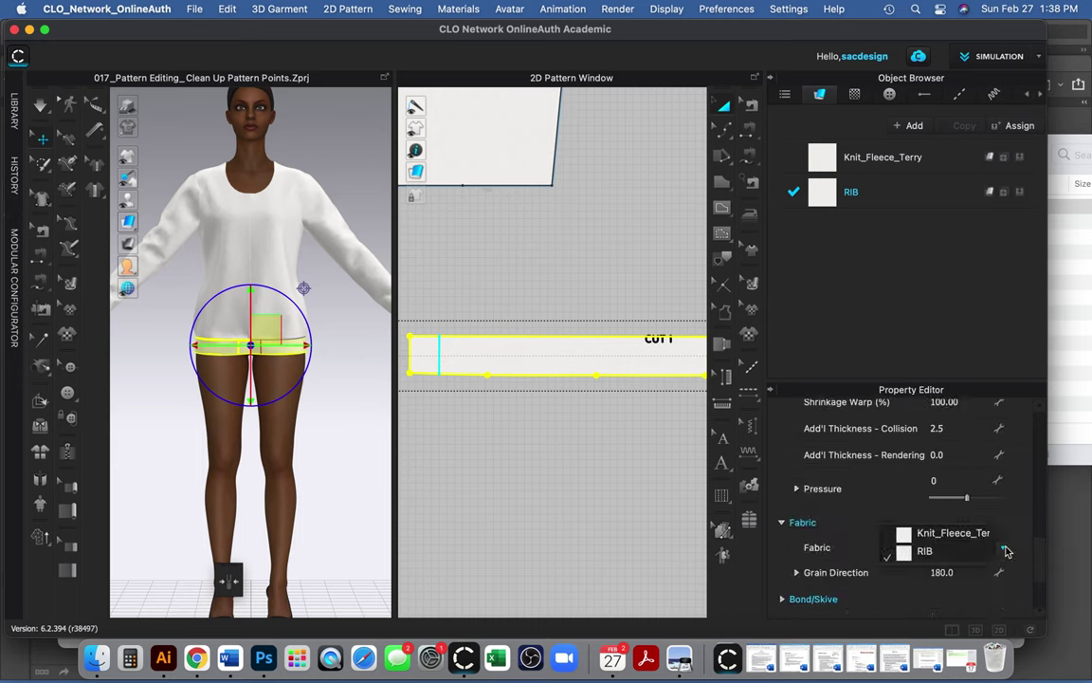
{"action": "left_click", "coordinate": [934, 555]}
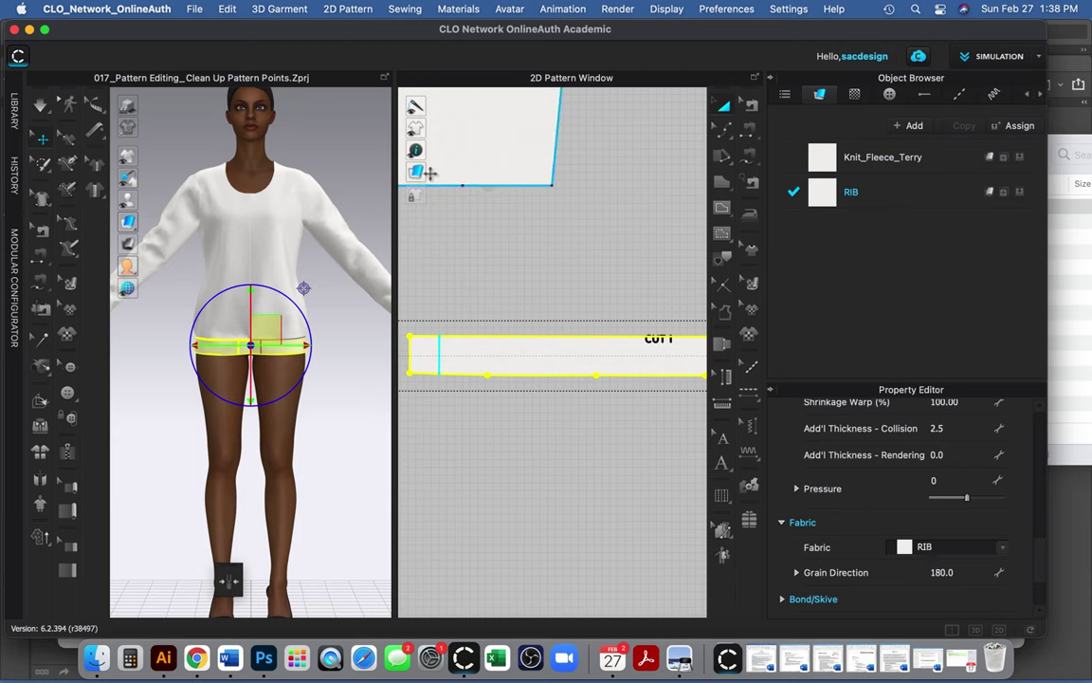
{"action": "left_click", "coordinate": [825, 193]}
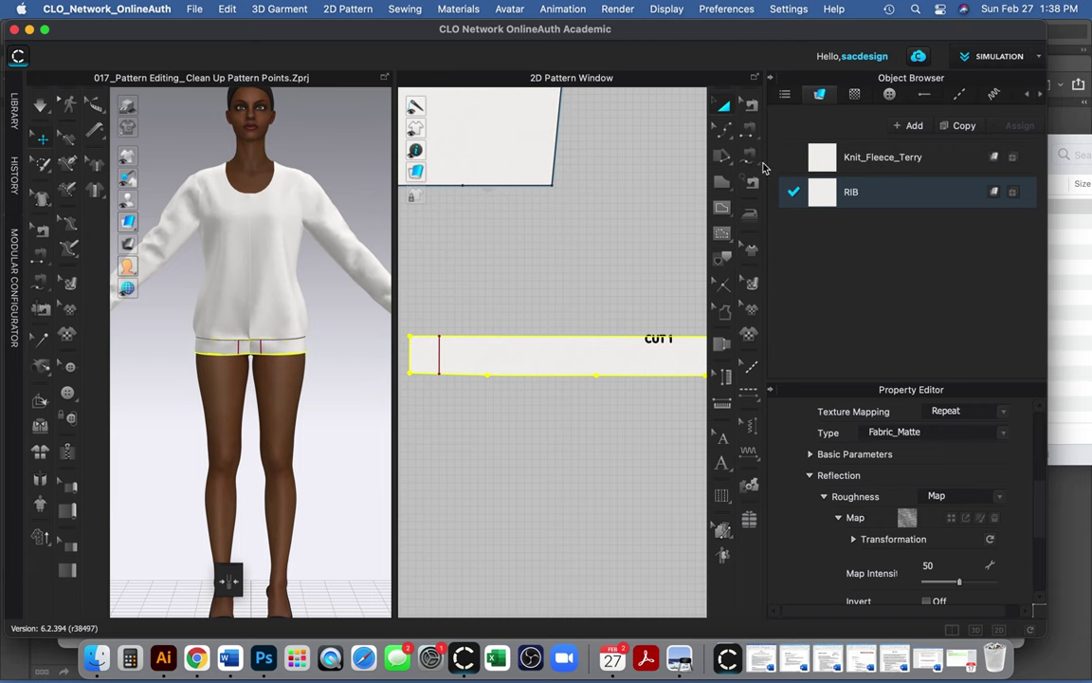
Open and close the Library, then collapse the RIB fabric's Information section
{"action": "left_click", "coordinate": [14, 112]}
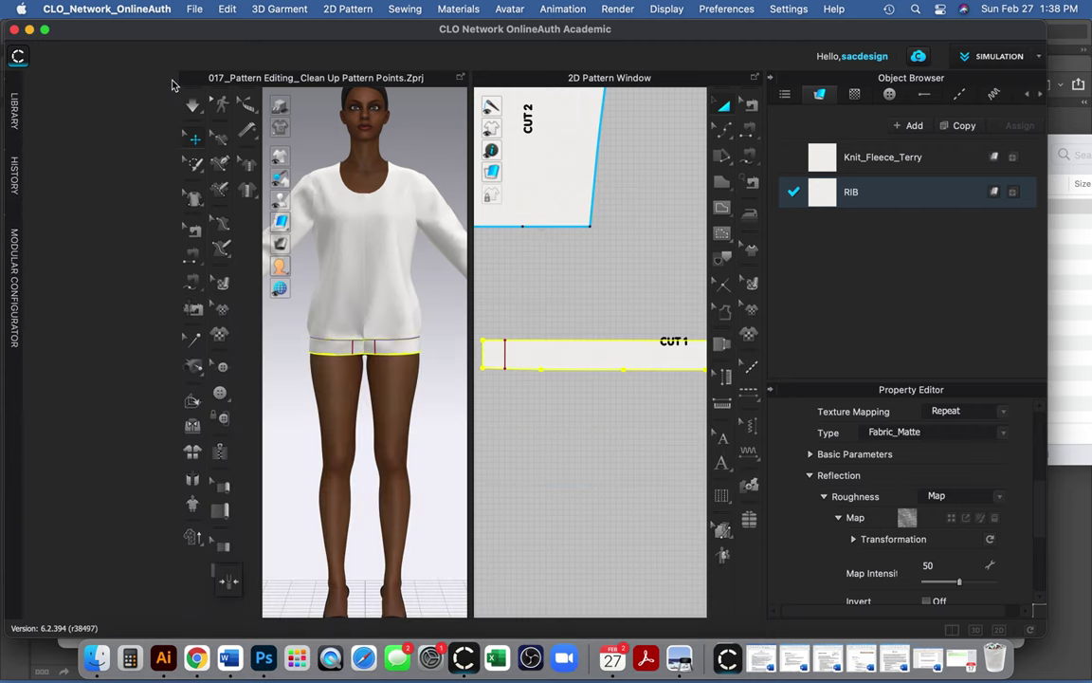
{"action": "left_click", "coordinate": [169, 78]}
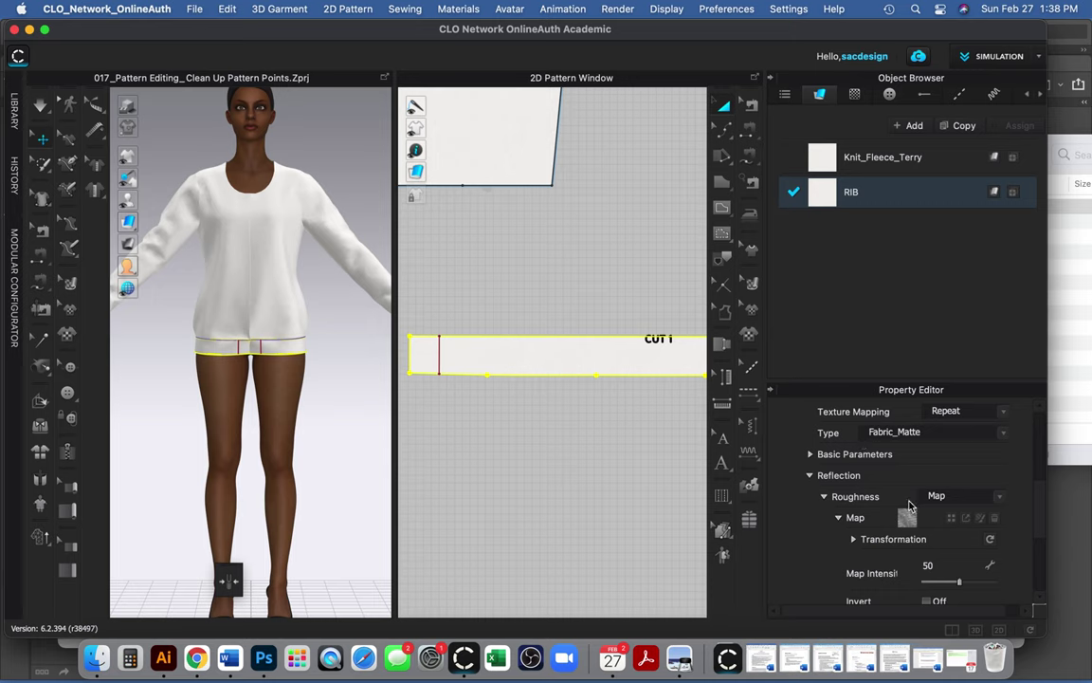
{"action": "scroll", "coordinate": [909, 509], "scroll_direction": "up", "scroll_amount": 5}
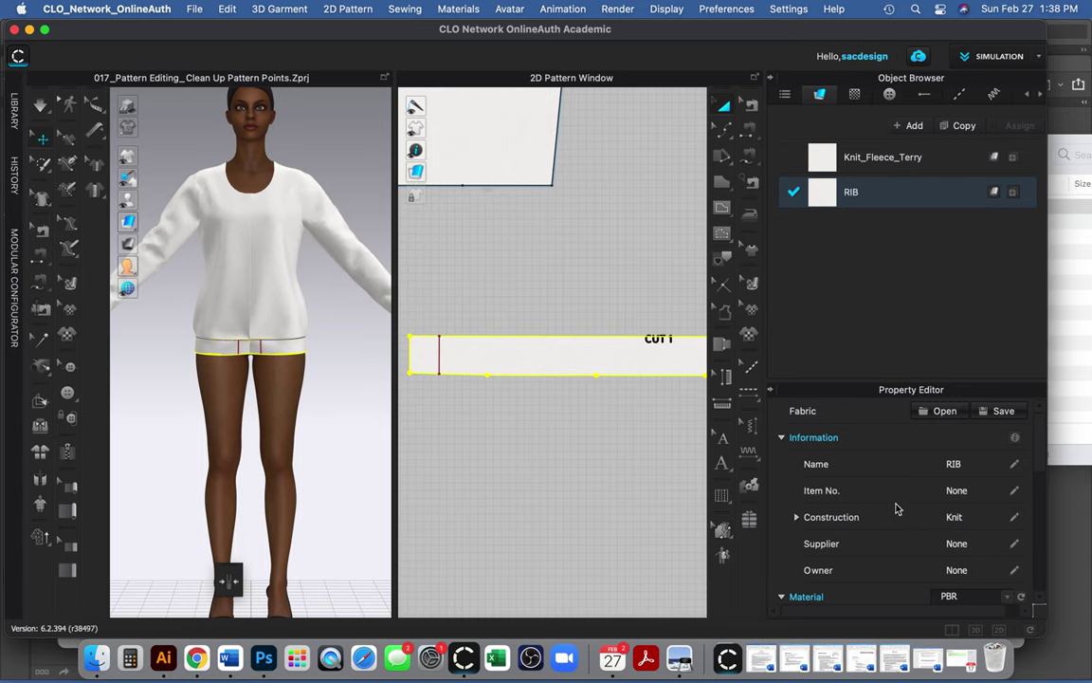
{"action": "left_click", "coordinate": [783, 438]}
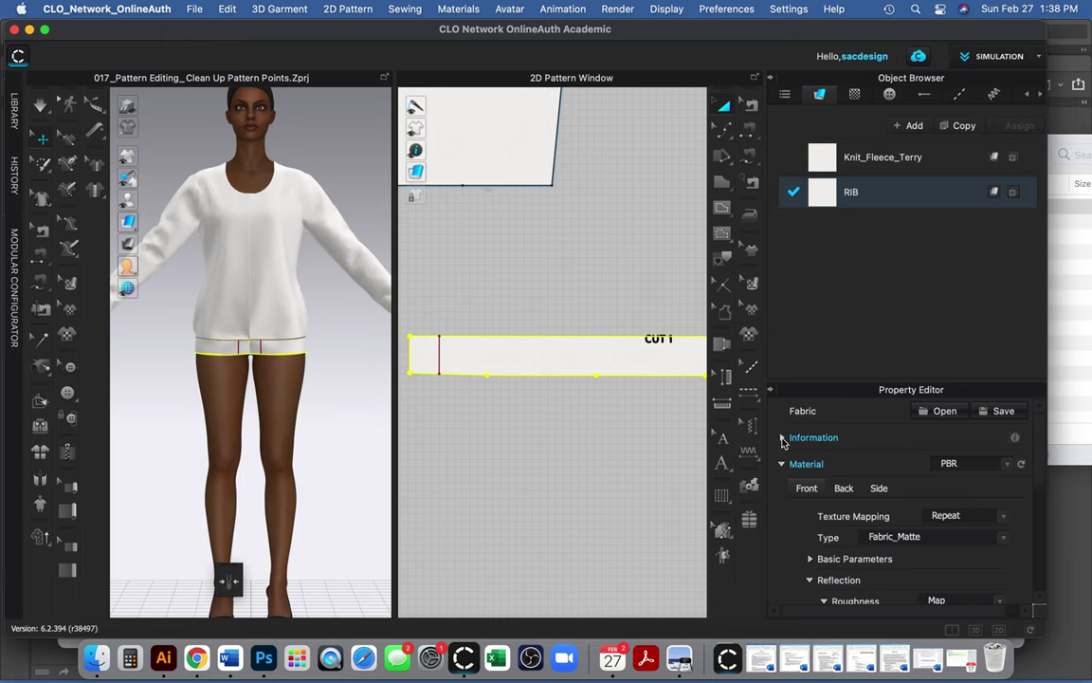
{"action": "scroll", "coordinate": [839, 510], "scroll_direction": "down", "scroll_amount": 2}
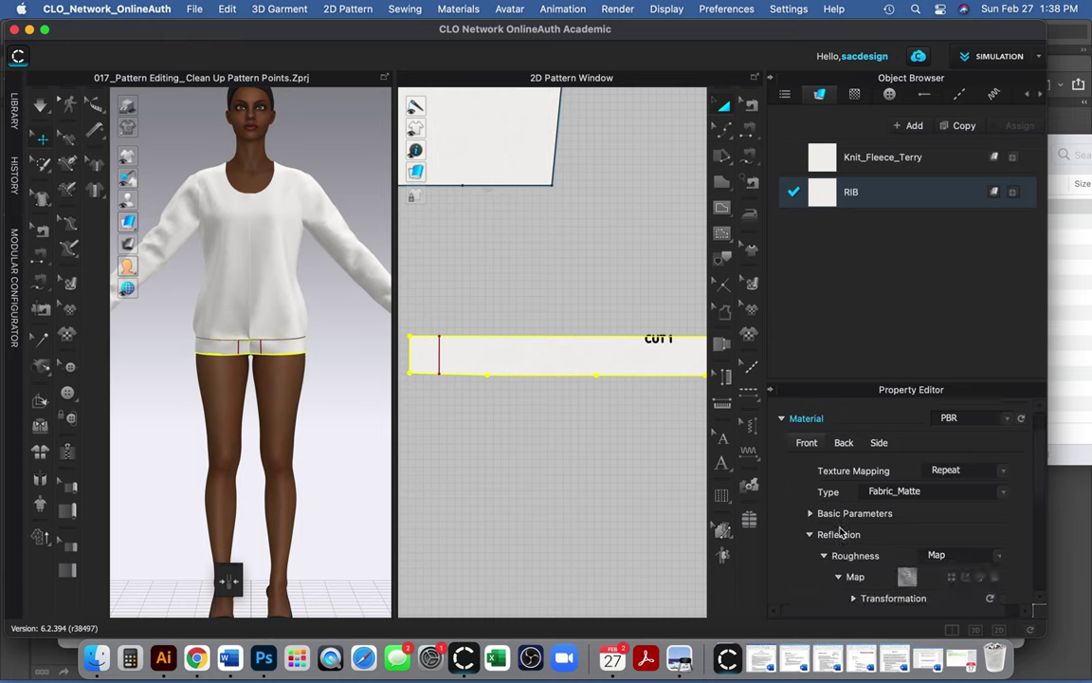
{"action": "scroll", "coordinate": [840, 532], "scroll_direction": "up", "scroll_amount": 2}
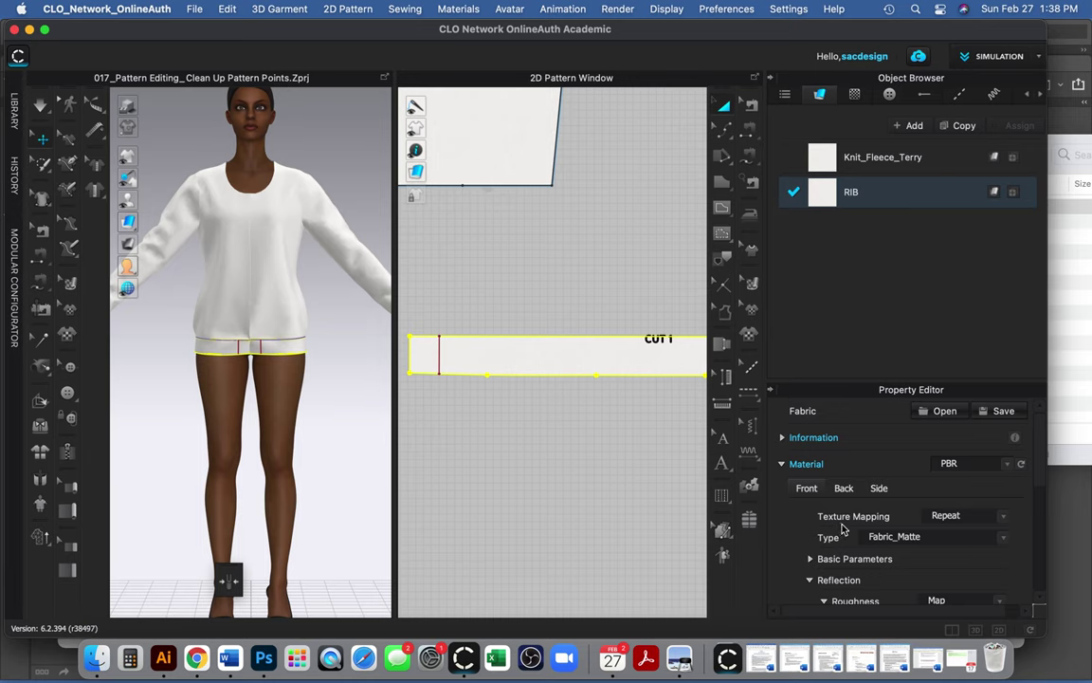
{"action": "scroll", "coordinate": [844, 532], "scroll_direction": "down", "scroll_amount": 4}
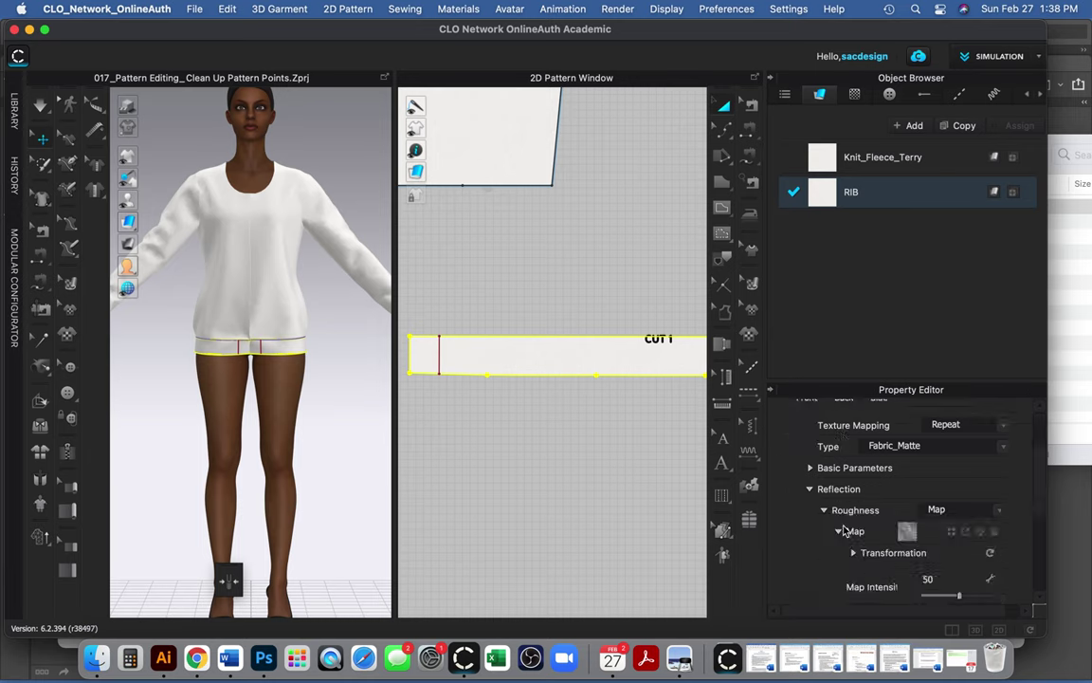
{"action": "scroll", "coordinate": [844, 532], "scroll_direction": "down", "scroll_amount": 8}
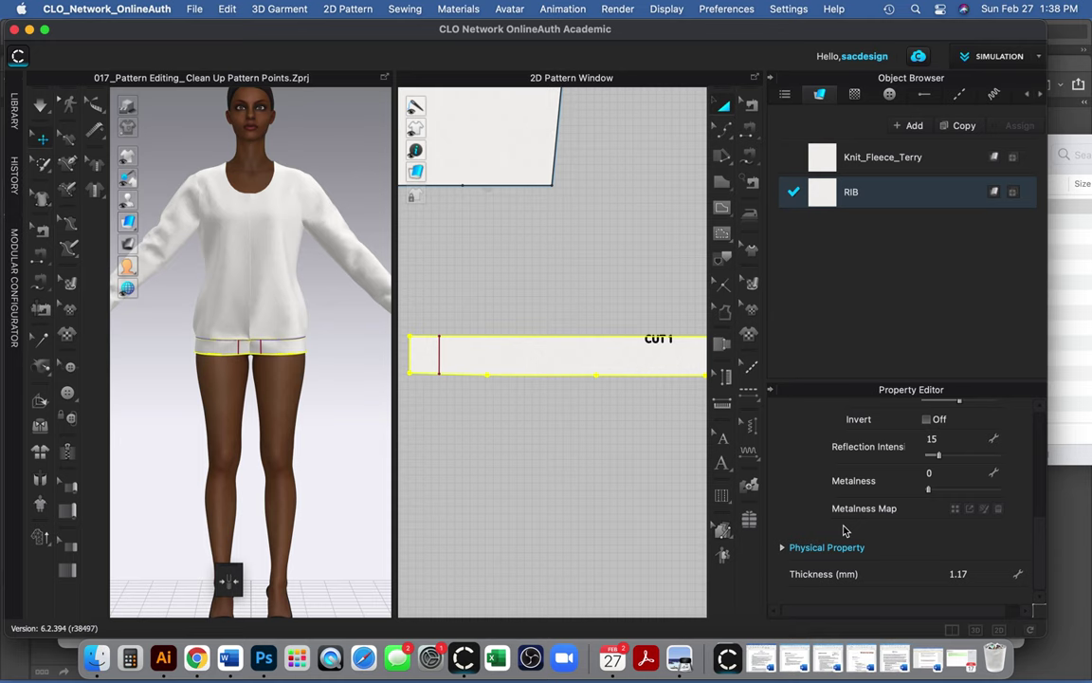
{"action": "scroll", "coordinate": [844, 532], "scroll_direction": "up", "scroll_amount": 12}
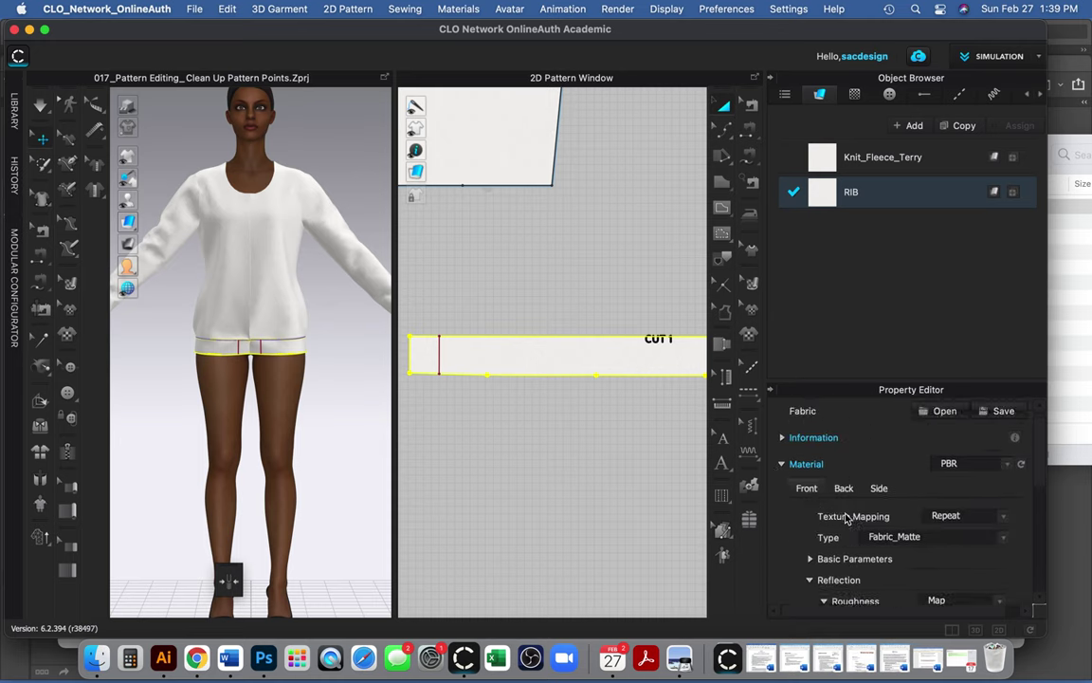
Expand Material > Basic Parameters and open the Texture image browser for RIB
{"action": "left_click", "coordinate": [812, 560]}
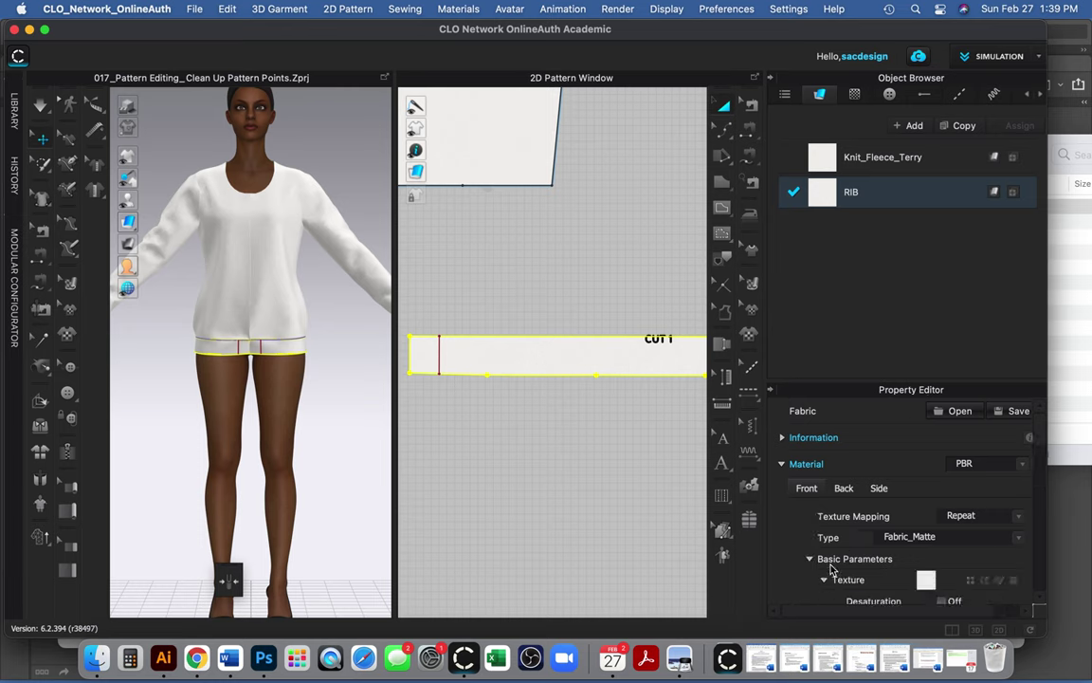
{"action": "scroll", "coordinate": [897, 569], "scroll_direction": "down", "scroll_amount": 3}
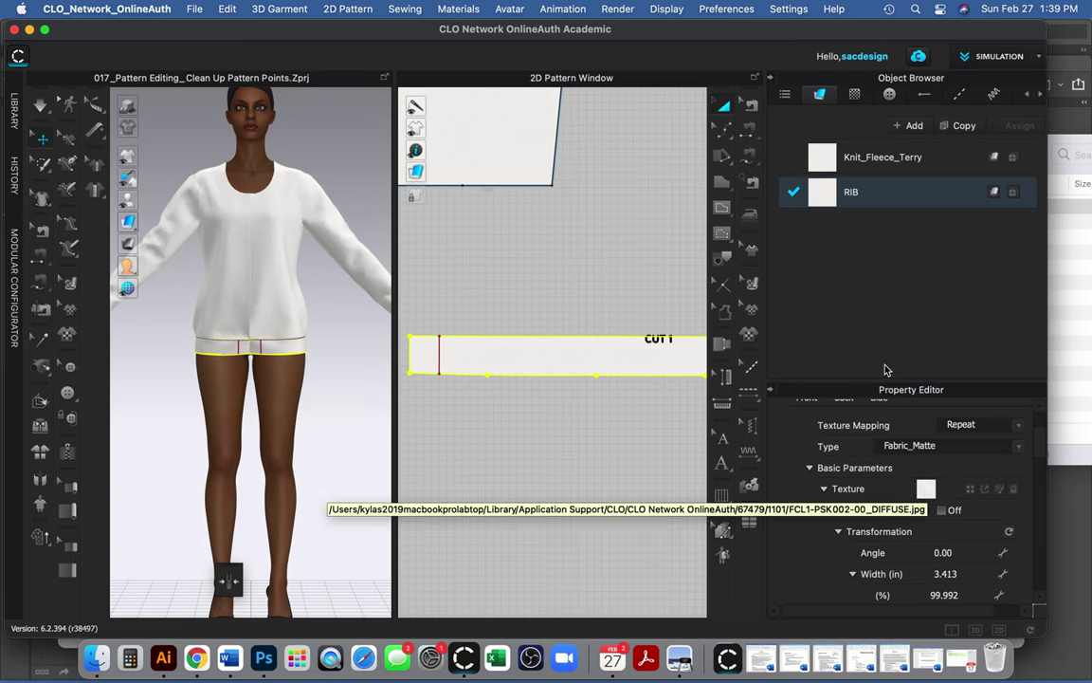
{"action": "left_click", "coordinate": [927, 489]}
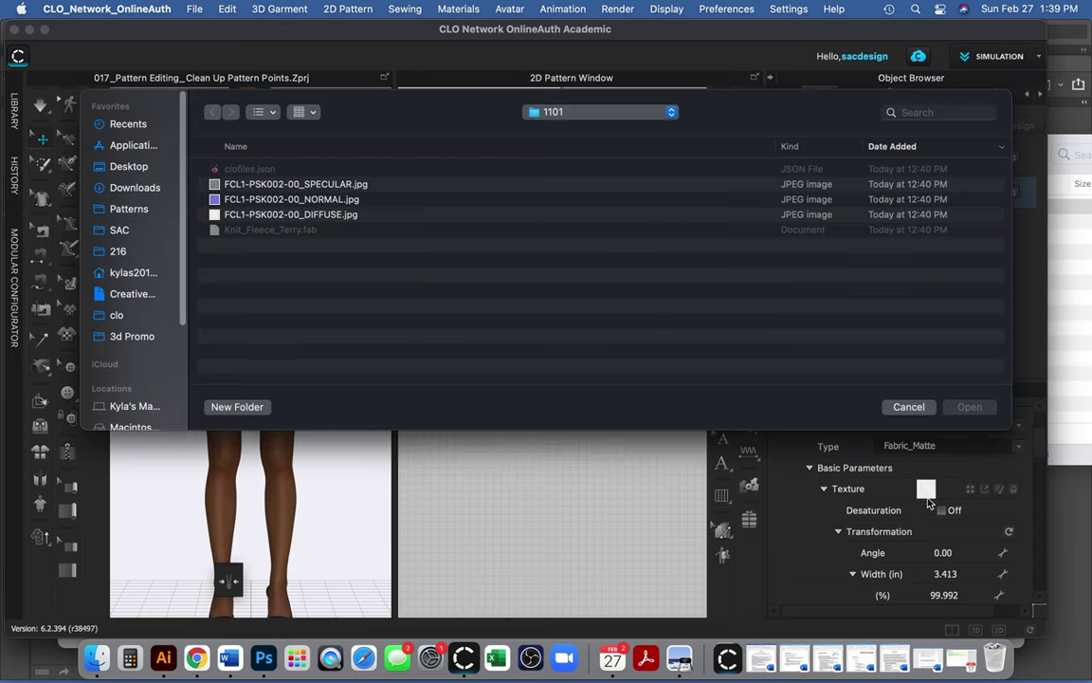
Load Desktop > RIB TRIM > RIB.jpg as the RIB fabric's texture
{"action": "left_click", "coordinate": [590, 116]}
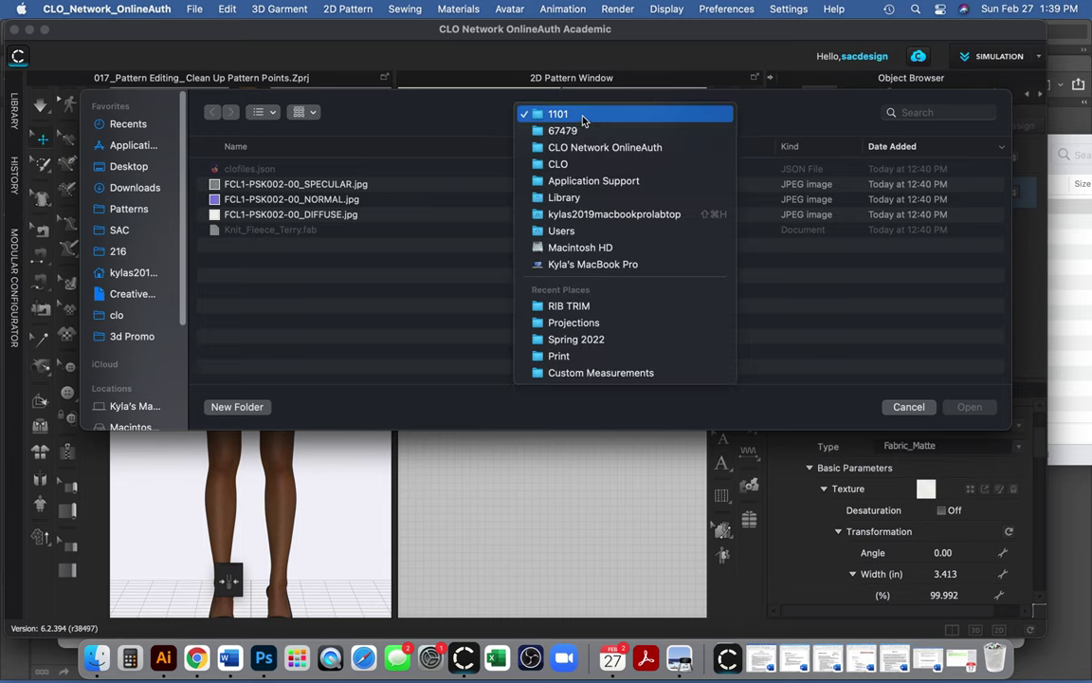
{"action": "left_click", "coordinate": [119, 168]}
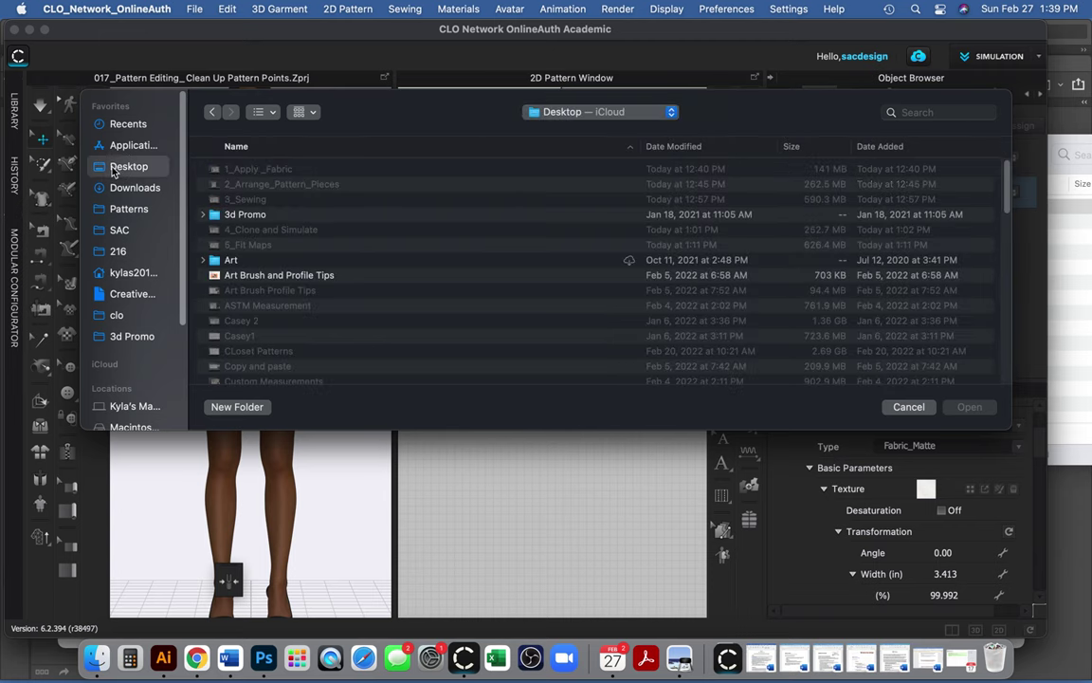
{"action": "scroll", "coordinate": [218, 243], "scroll_direction": "down", "scroll_amount": 10}
{"action": "scroll", "coordinate": [225, 248], "scroll_direction": "up", "scroll_amount": 5}
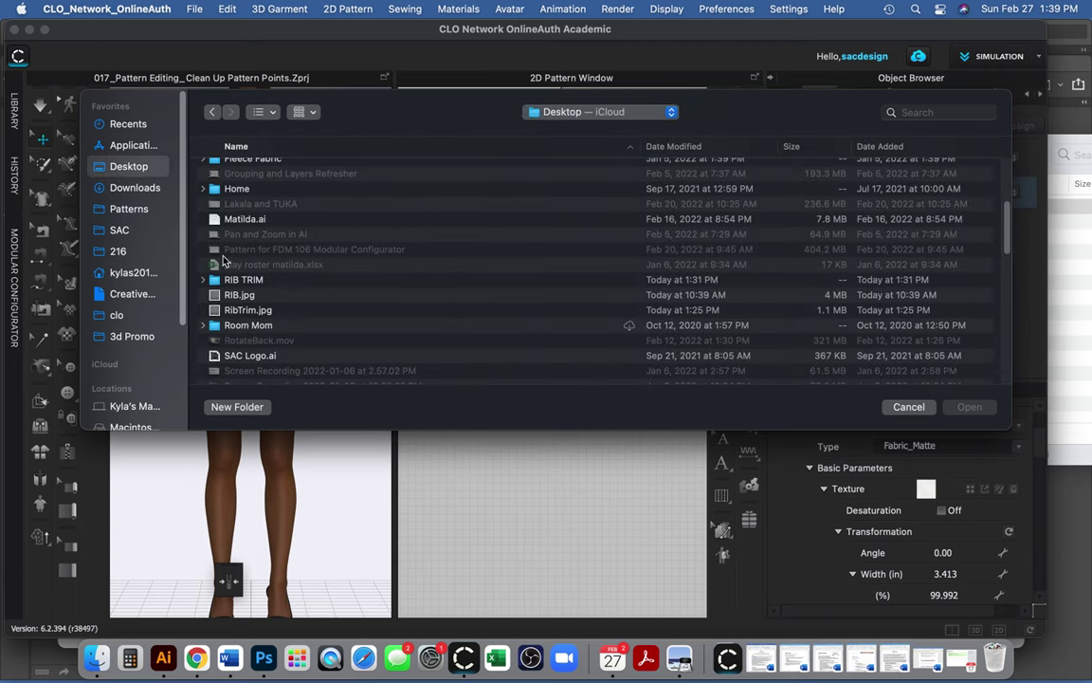
{"action": "double_click", "coordinate": [228, 283]}
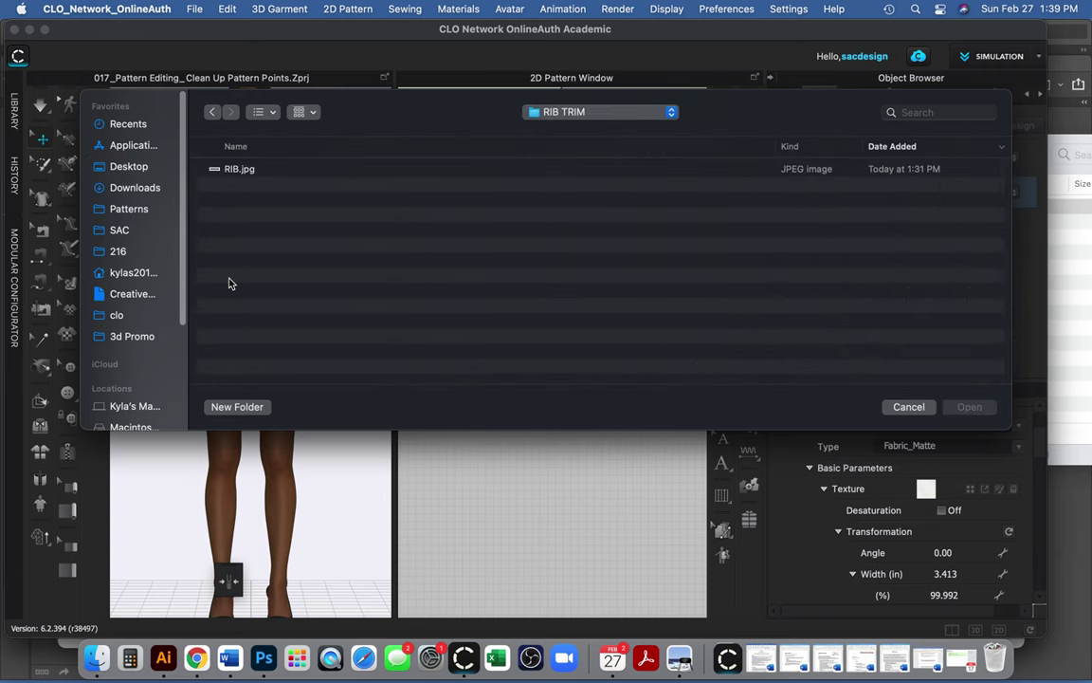
{"action": "left_click", "coordinate": [230, 169]}
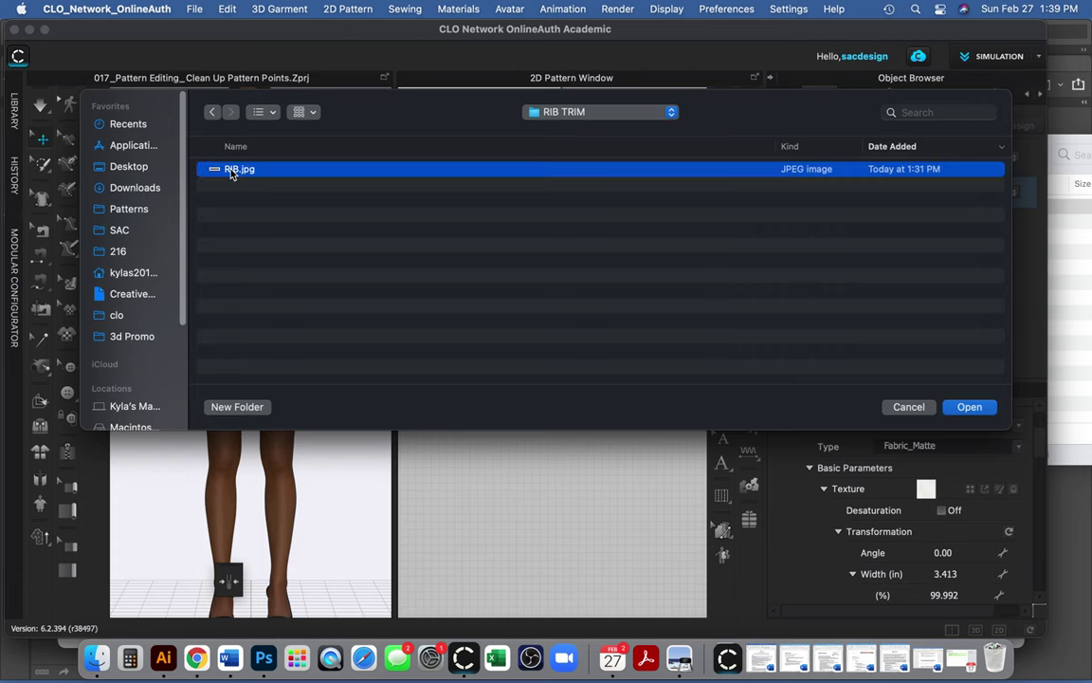
{"action": "left_click", "coordinate": [982, 410]}
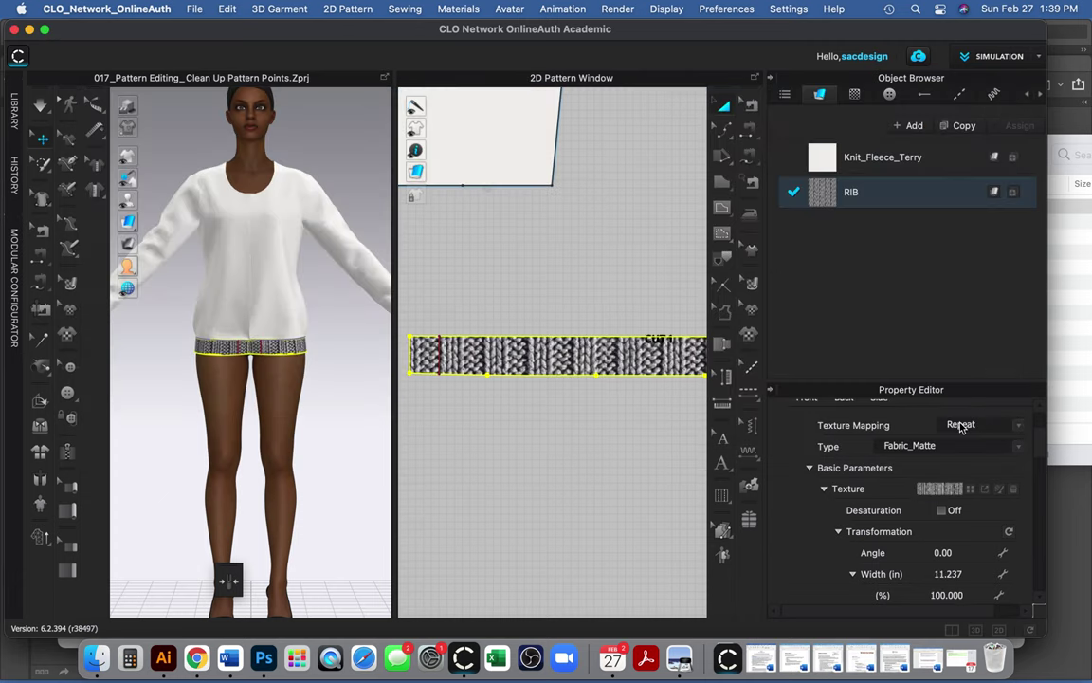
Orbit the avatar to inspect the rib-textured hem band, then switch to Photoshop
{"action": "left_click", "coordinate": [417, 356]}
{"action": "scroll", "coordinate": [237, 360], "scroll_direction": "up", "scroll_amount": 5}
{"action": "scroll", "coordinate": [232, 361], "scroll_direction": "up", "scroll_amount": 5}
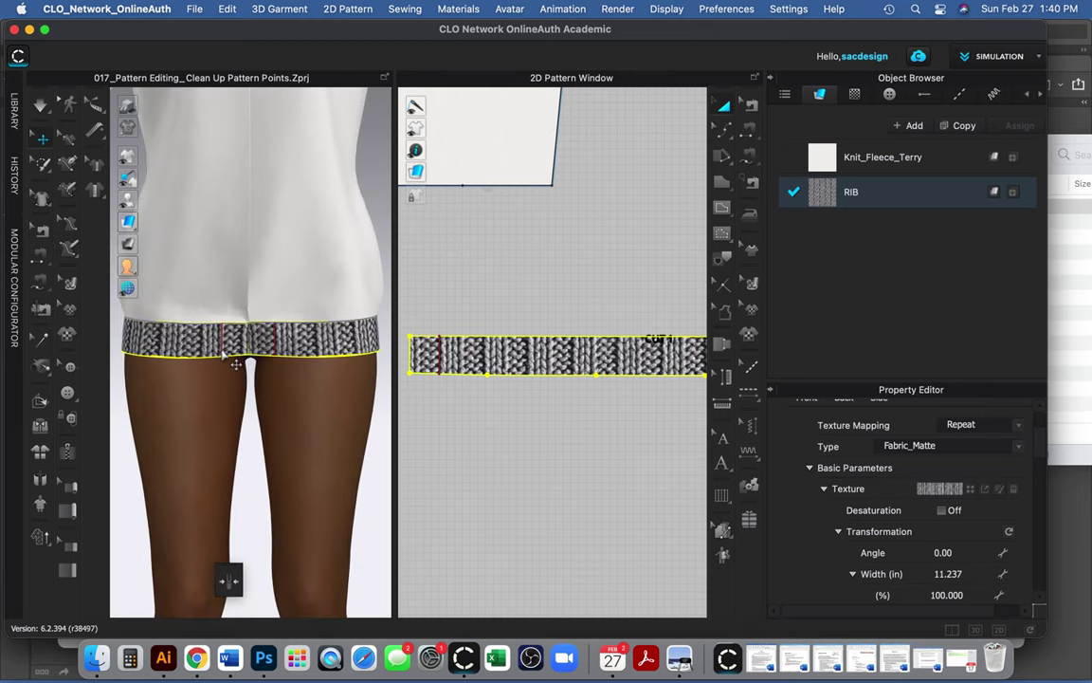
{"action": "scroll", "coordinate": [228, 360], "scroll_direction": "down", "scroll_amount": 8}
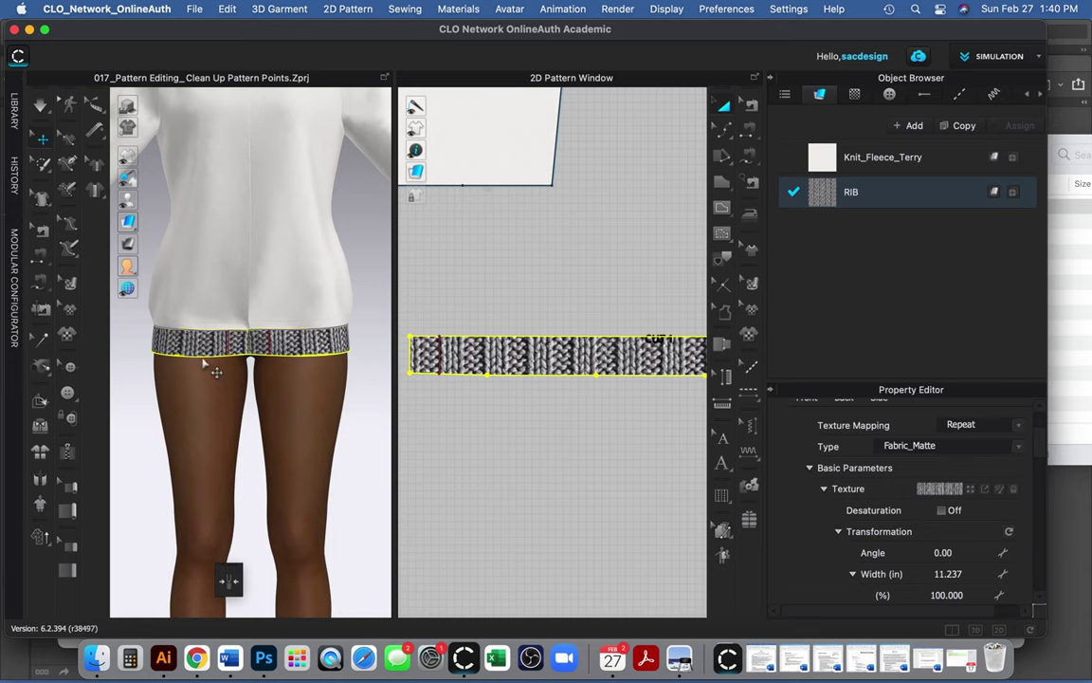
{"action": "right_click_drag", "start_coordinate": [202, 368], "coordinate": [255, 353]}
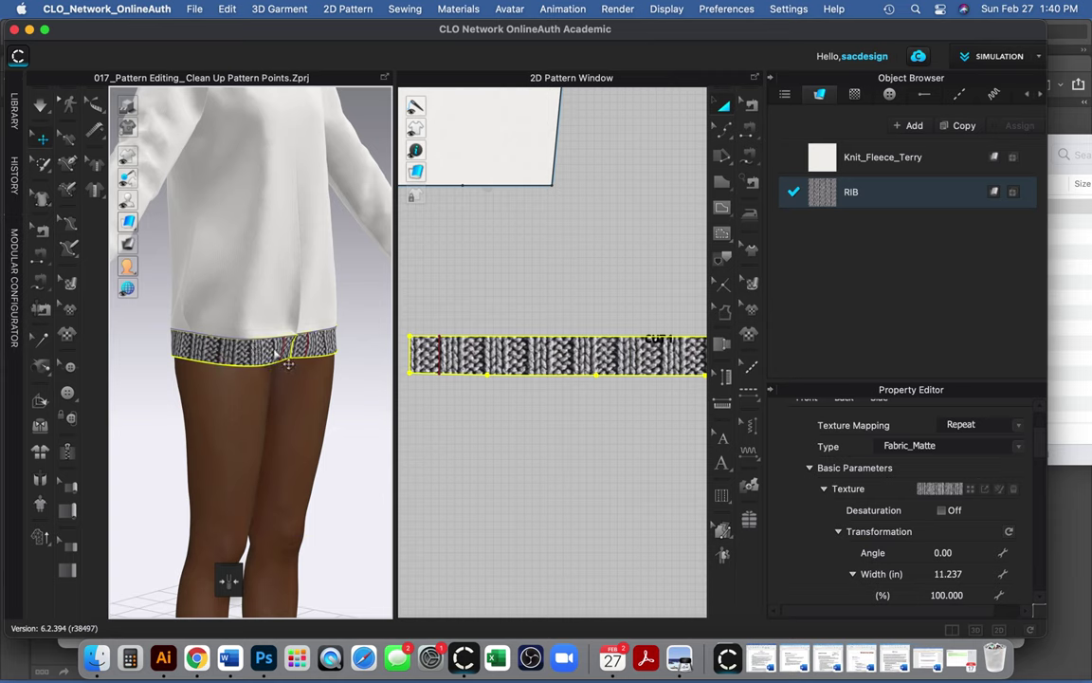
{"action": "right_click_drag", "start_coordinate": [306, 329], "coordinate": [275, 332]}
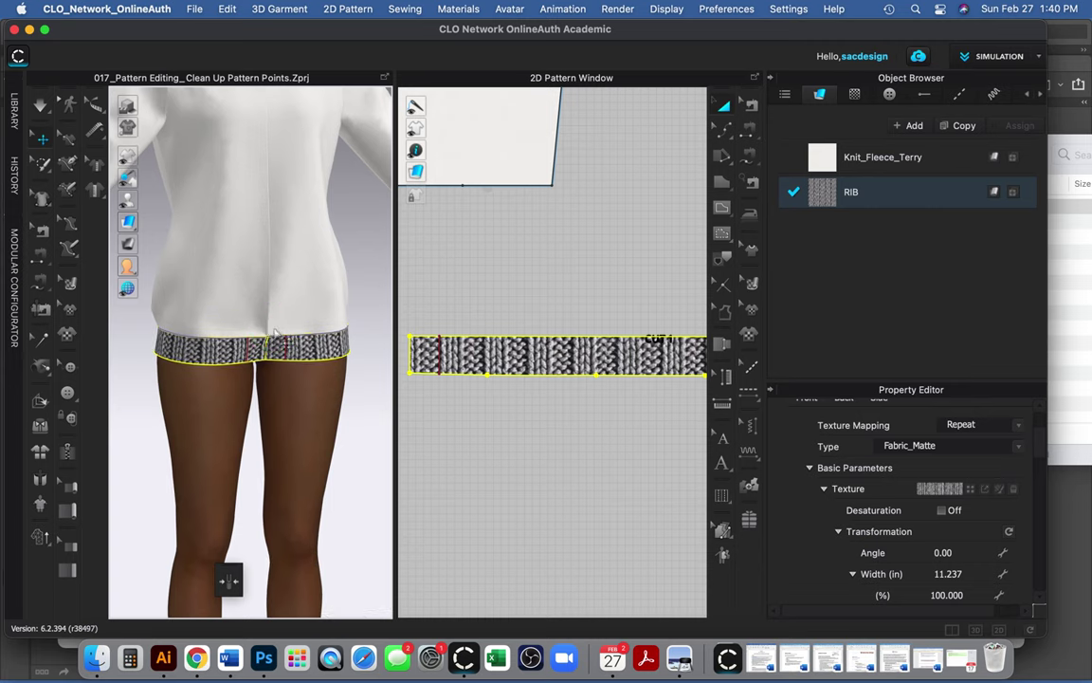
{"action": "left_click", "coordinate": [449, 339]}
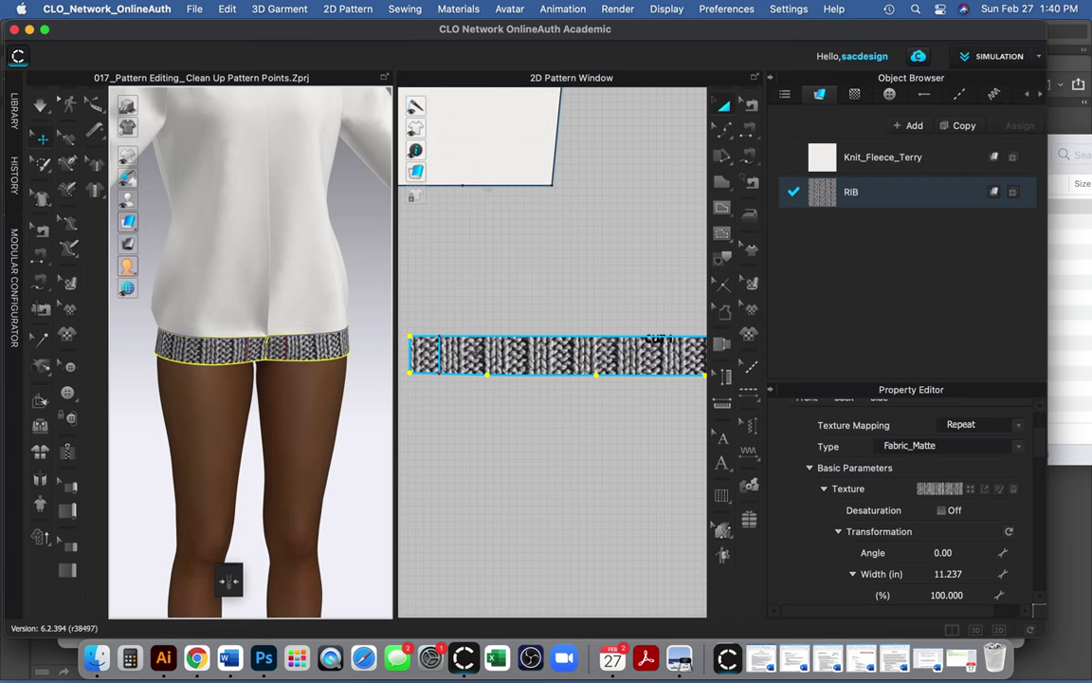
{"action": "left_click", "coordinate": [483, 337]}
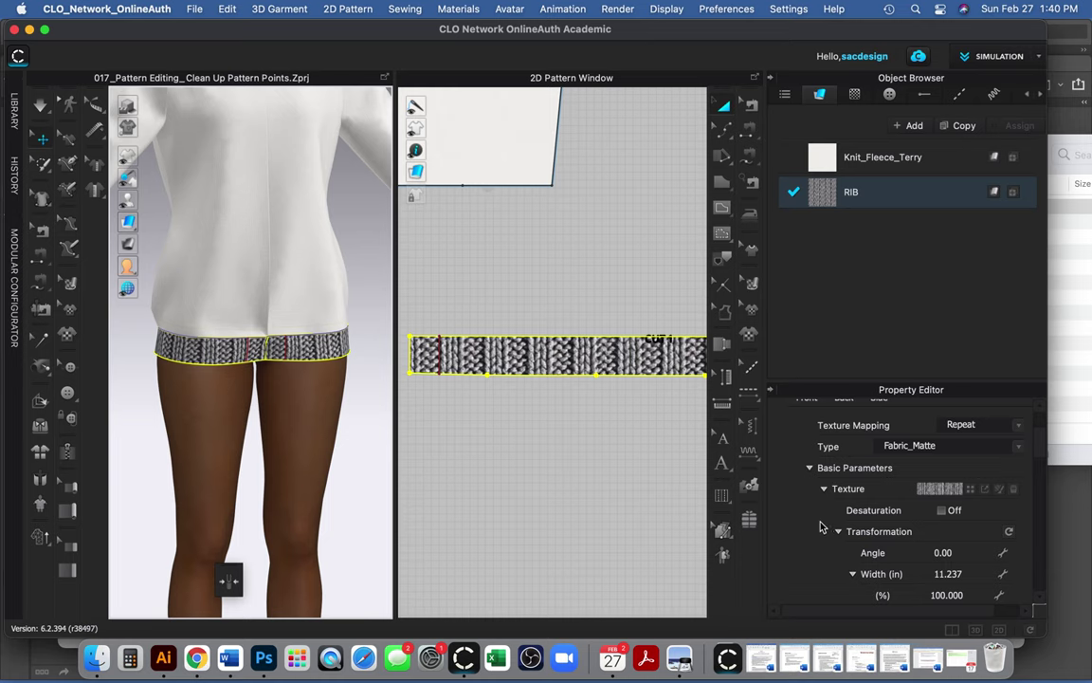
{"action": "scroll", "coordinate": [821, 527], "scroll_direction": "down", "scroll_amount": 2}
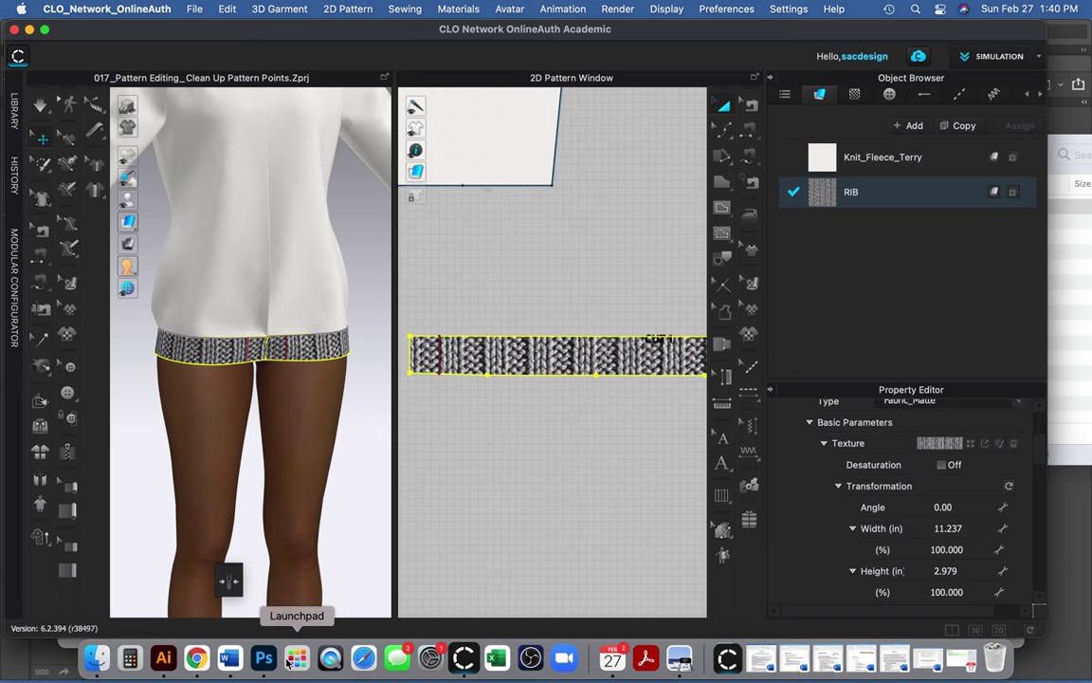
{"action": "left_click", "coordinate": [257, 661]}
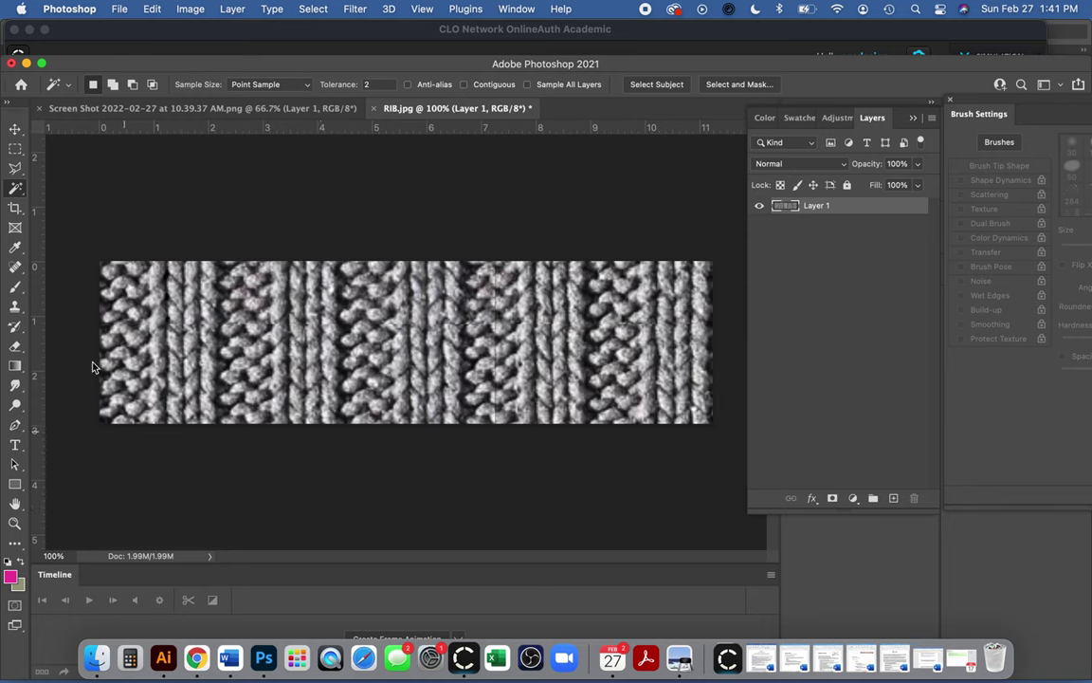
Switch to the Rectangular Marquee tool in Photoshop
{"action": "left_click", "coordinate": [15, 149]}
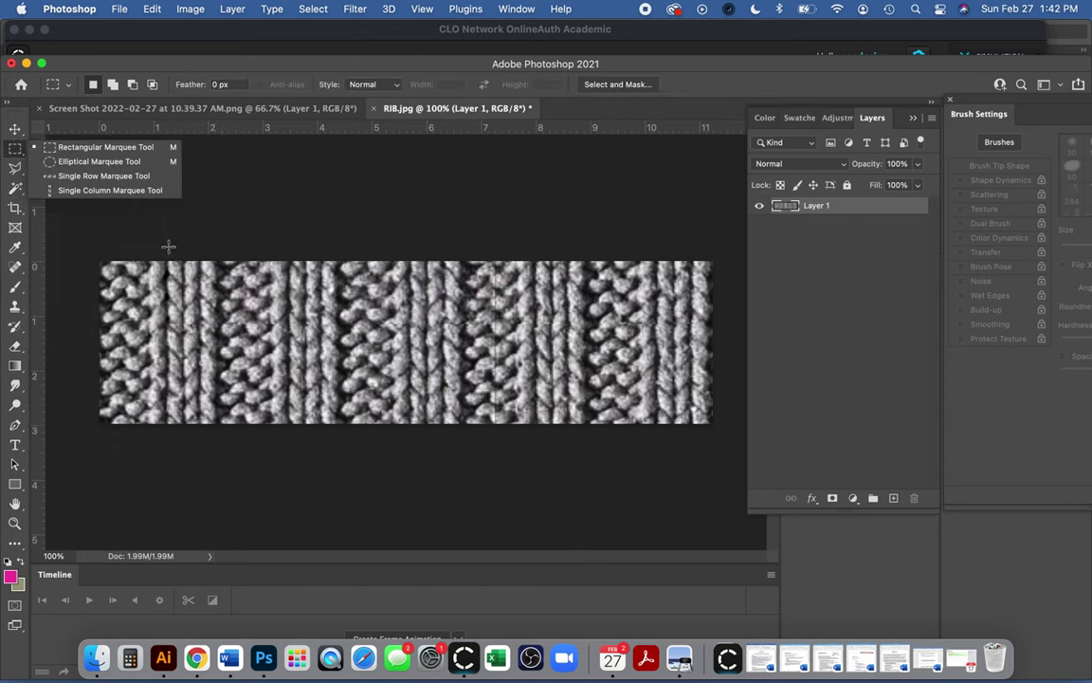
Select the first smooth rib column and add a Solid Color fill layer over it
{"action": "left_click_drag", "start_coordinate": [150, 252], "coordinate": [215, 460]}
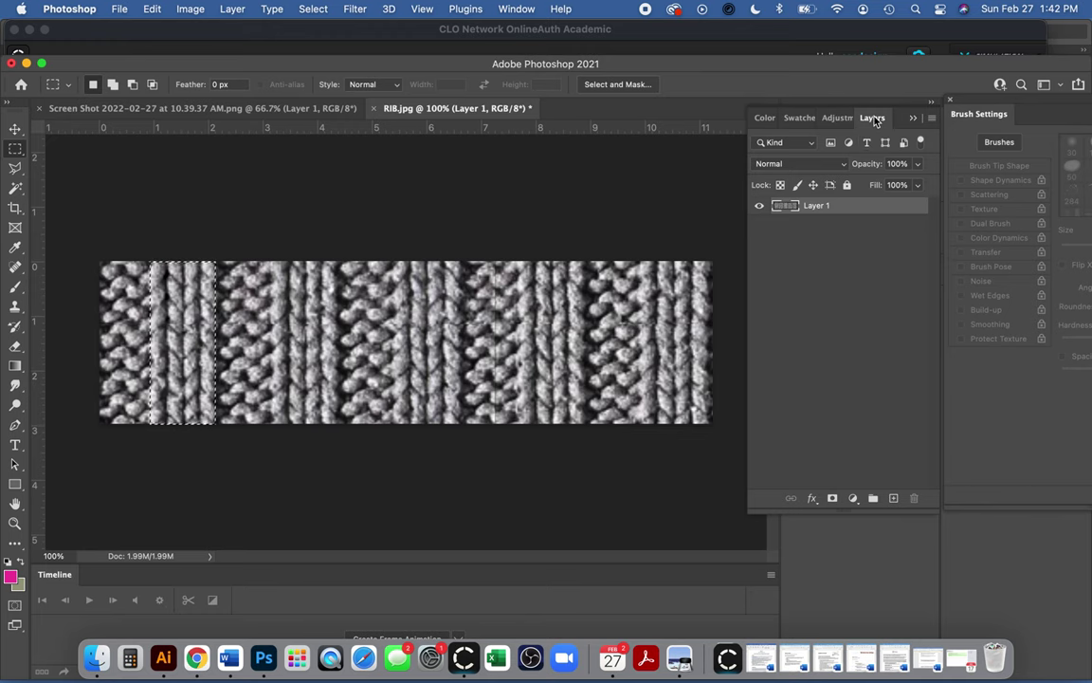
{"action": "left_click", "coordinate": [517, 8]}
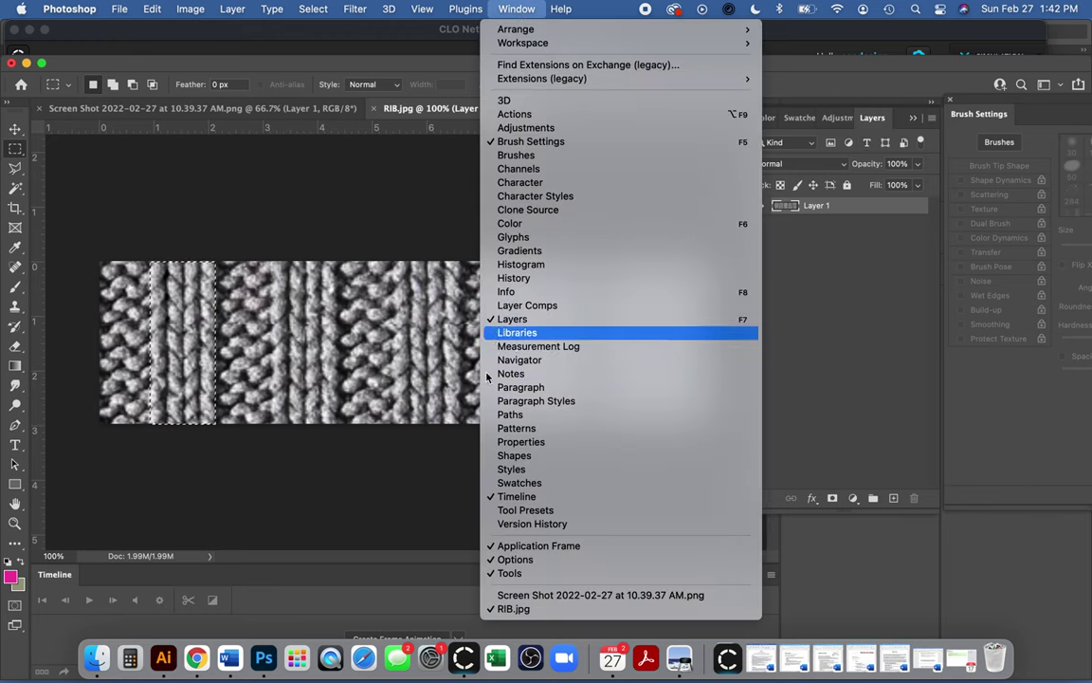
{"action": "left_click", "coordinate": [285, 458]}
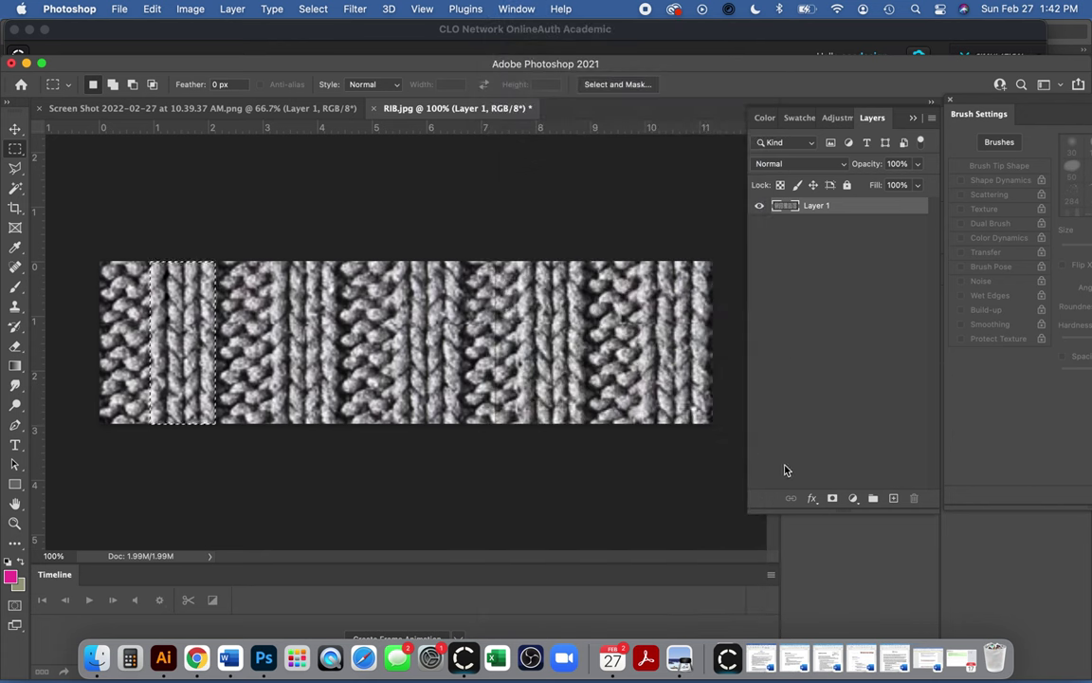
{"action": "left_click", "coordinate": [853, 499]}
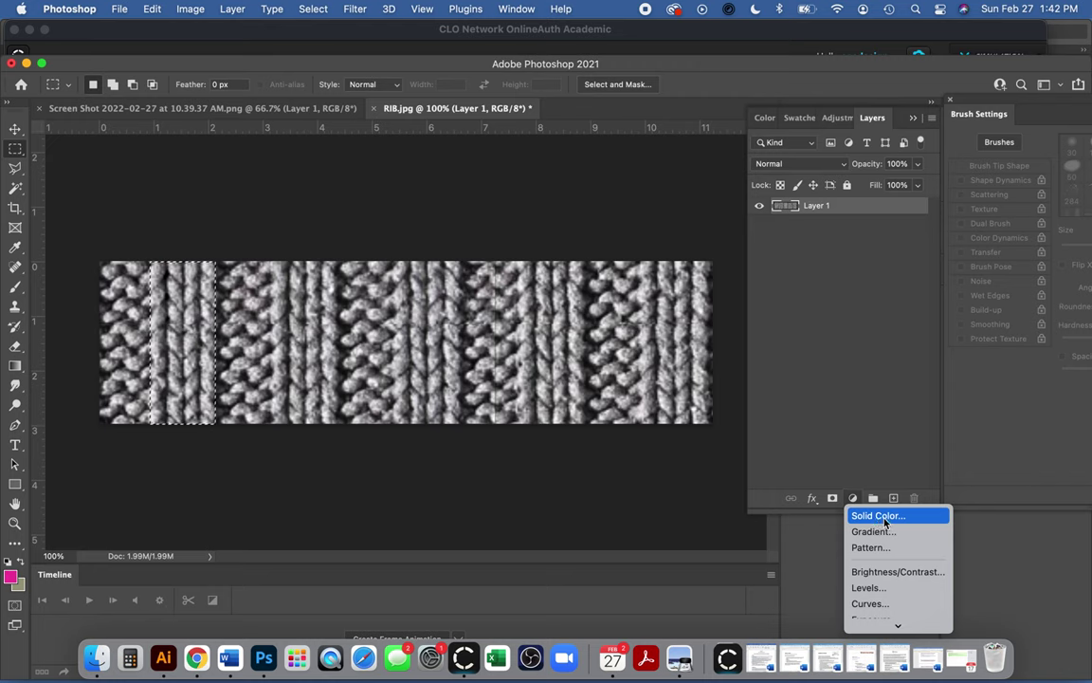
{"action": "left_click", "coordinate": [884, 517]}
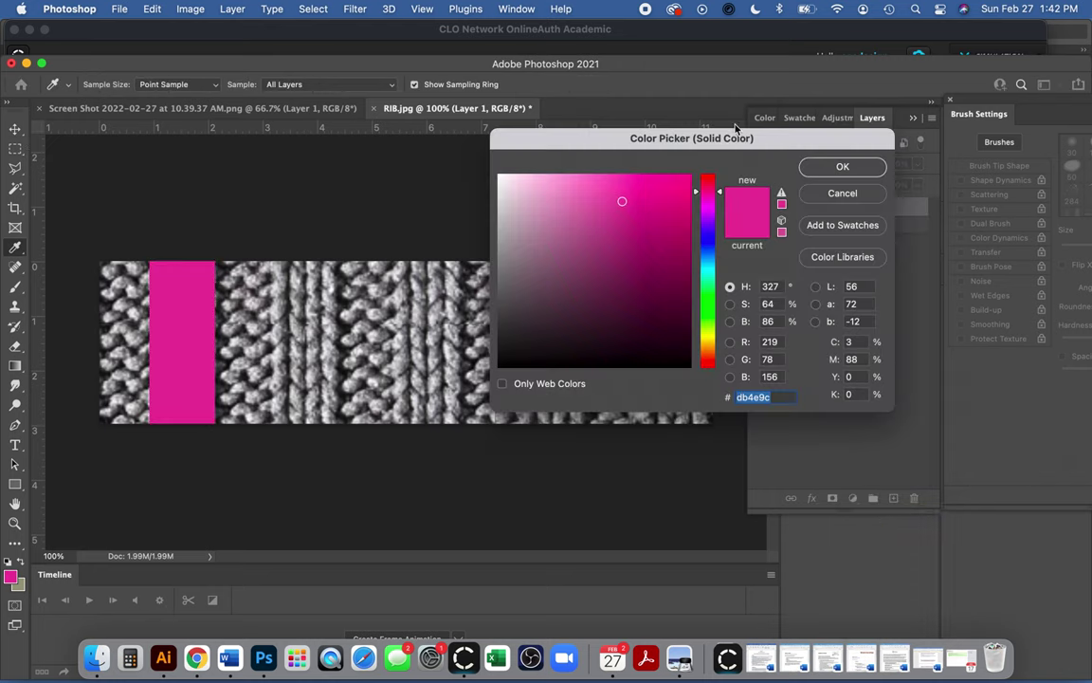
Make the Solid Color fill white (#ffffff) and undo the stray column selection
{"action": "left_click_drag", "start_coordinate": [551, 176], "coordinate": [467, 162]}
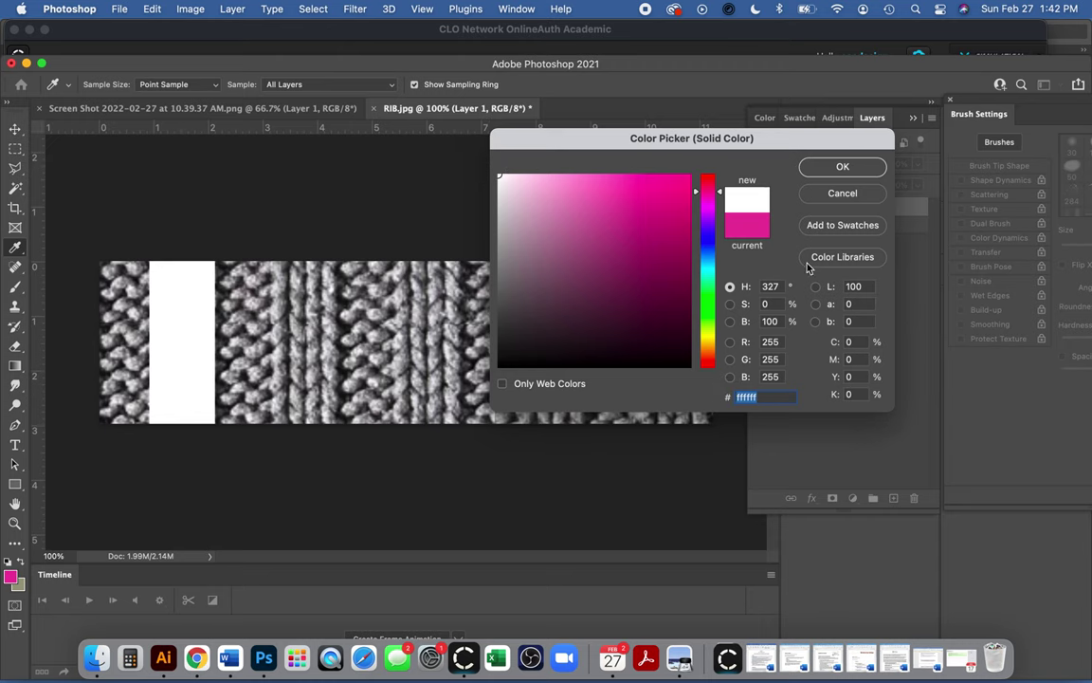
{"action": "left_click", "coordinate": [837, 168]}
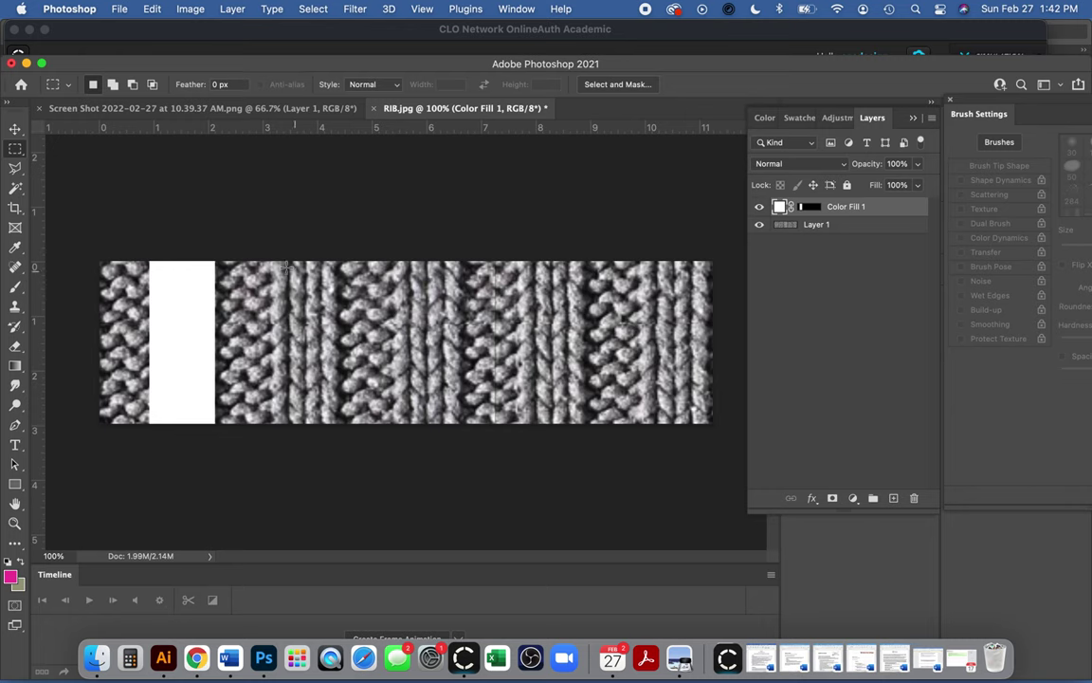
{"action": "left_click_drag", "start_coordinate": [269, 253], "coordinate": [334, 429]}
{"action": "key", "text": "super+z"}
{"action": "left_click", "coordinate": [14, 130]}
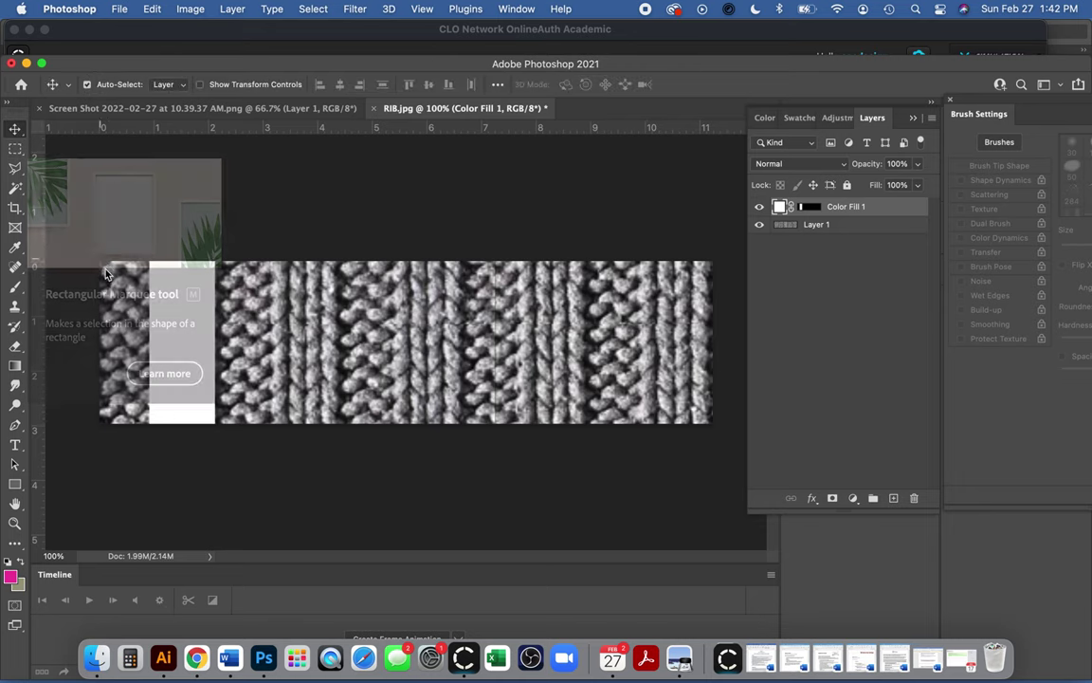
Duplicate the white stripe onto the remaining rib columns, nudging the fourth copy right onto its rib
{"action": "left_click", "coordinate": [365, 226]}
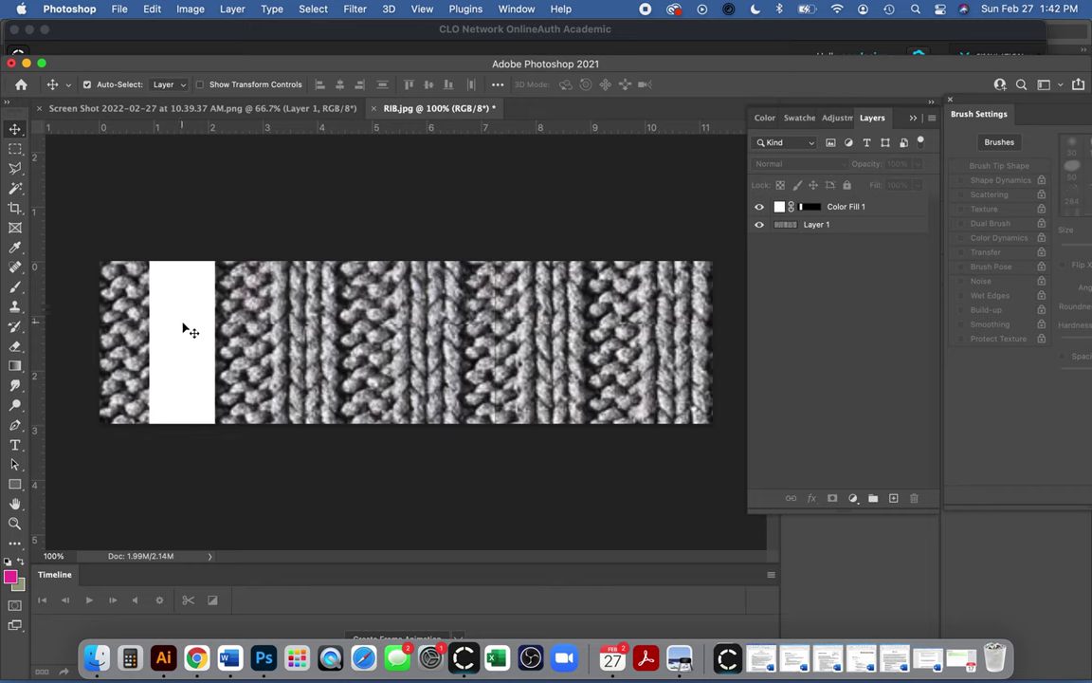
{"action": "left_click_drag", "start_coordinate": [183, 329], "coordinate": [689, 355], "text": "alt"}
{"action": "key", "text": "super+z"}
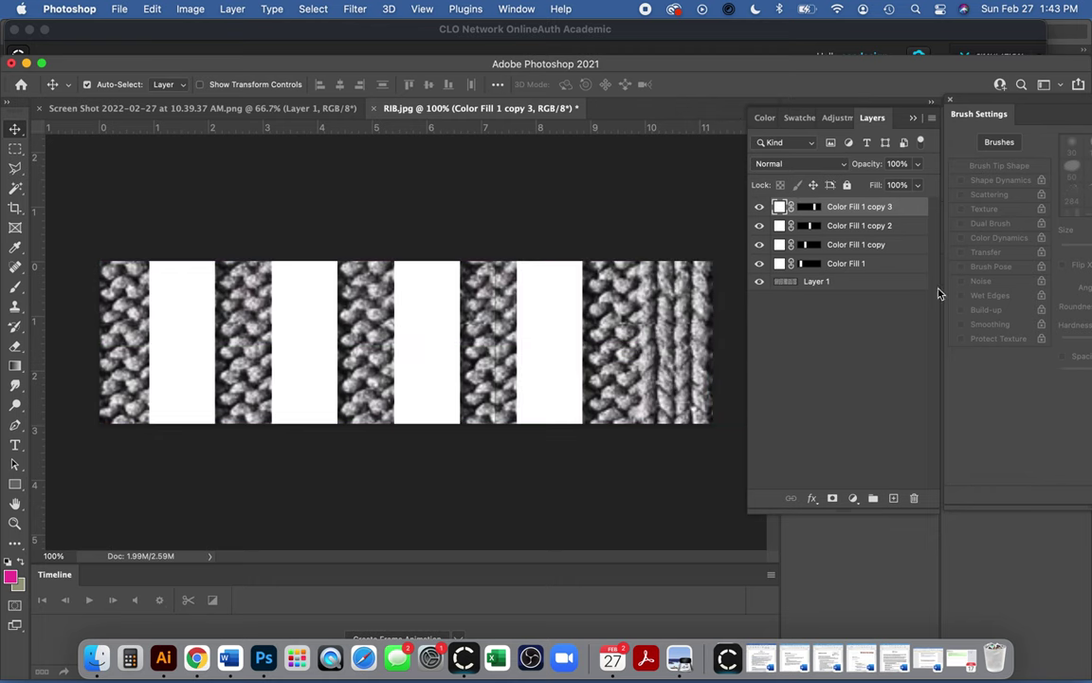
{"action": "left_click", "coordinate": [883, 287]}
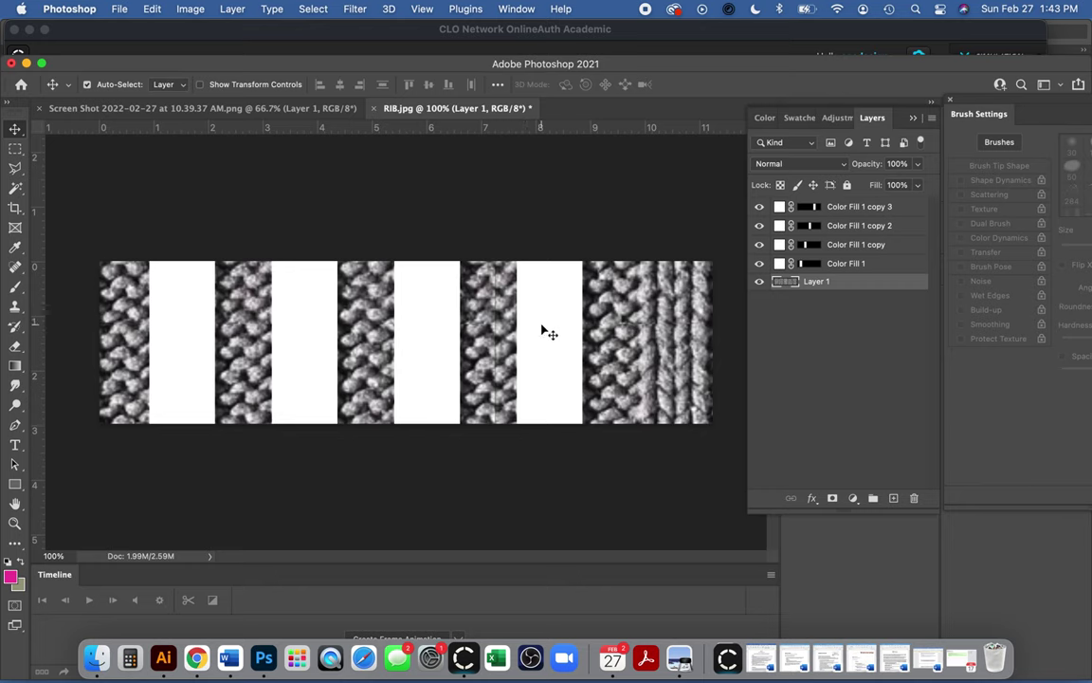
{"action": "left_click", "coordinate": [887, 207]}
{"action": "left_click_drag", "start_coordinate": [551, 341], "coordinate": [676, 339]}
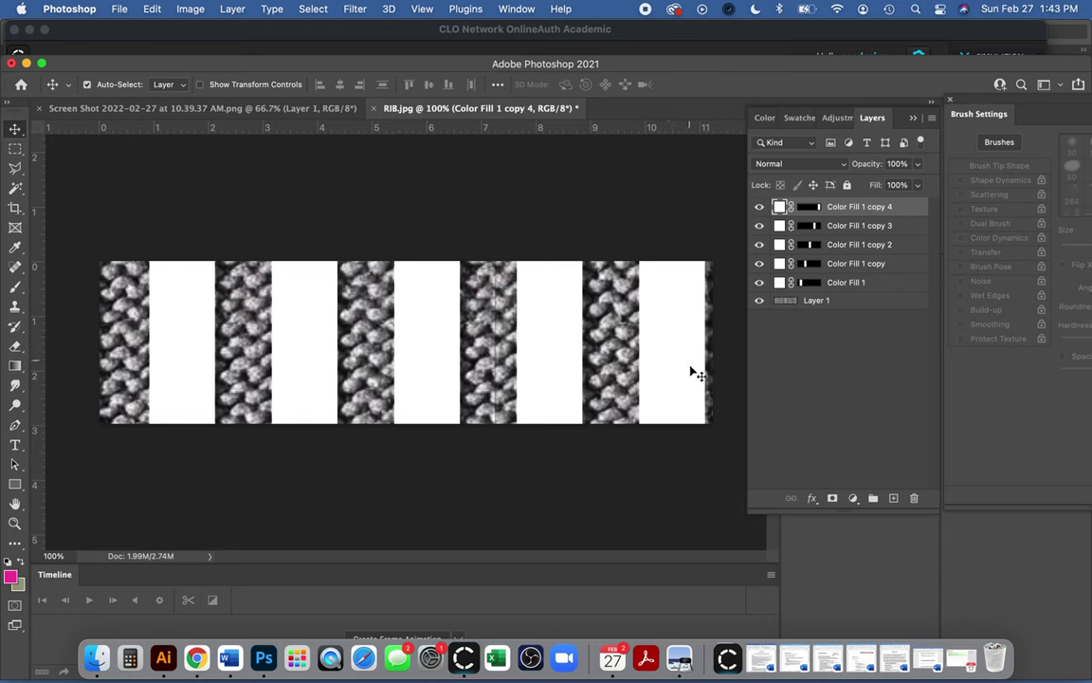
{"action": "left_click", "coordinate": [818, 301]}
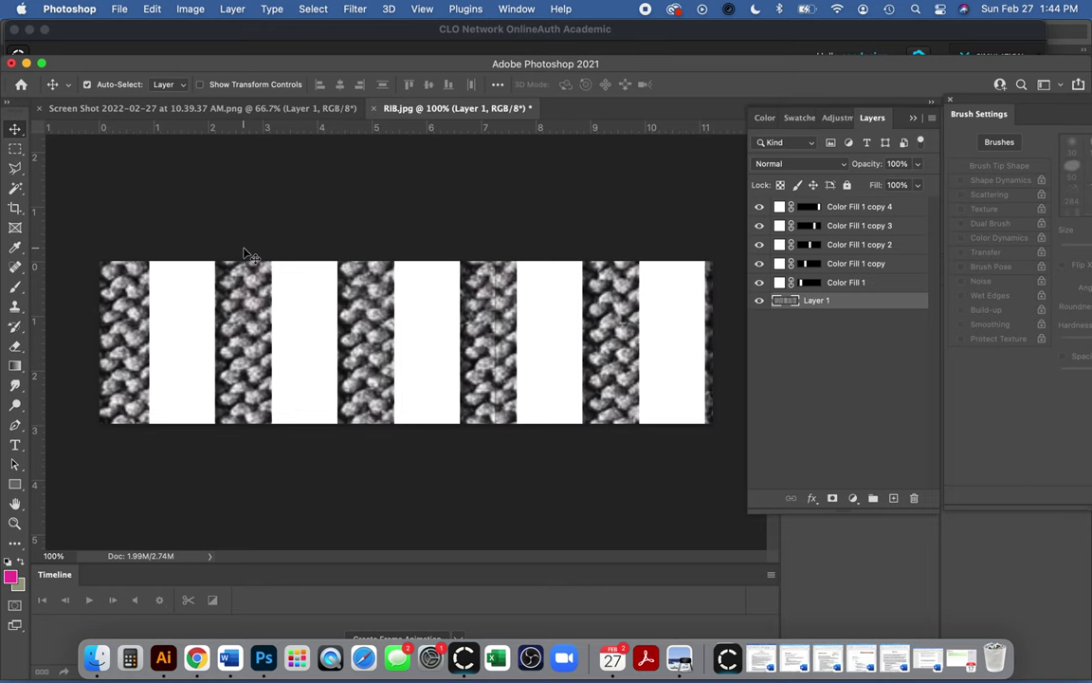
{"action": "left_click", "coordinate": [852, 499]}
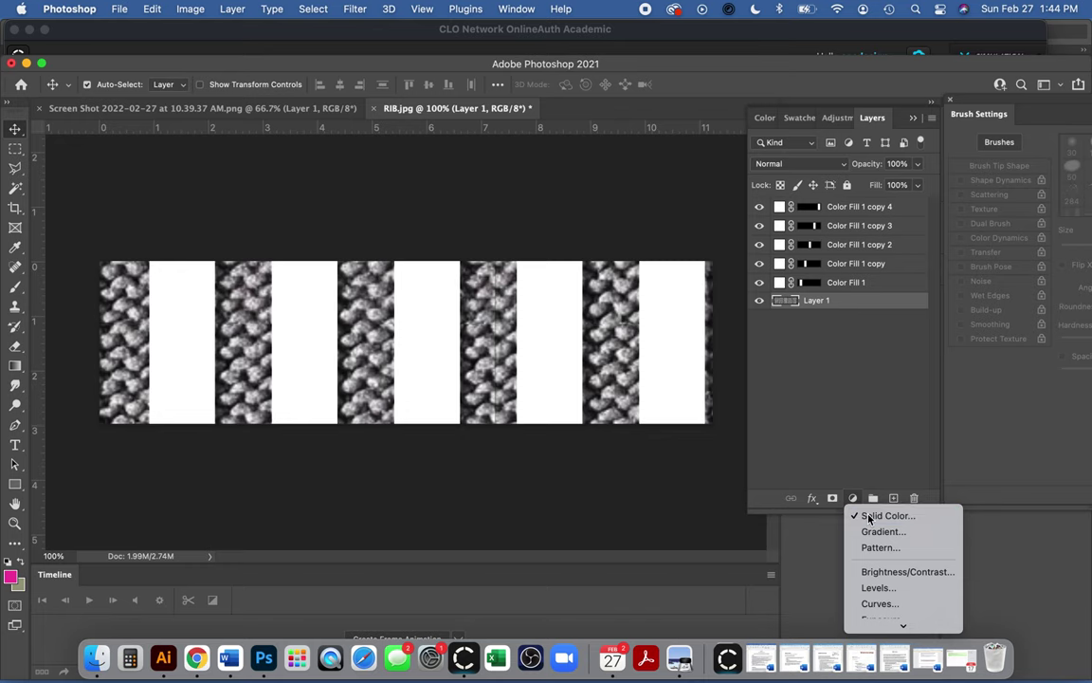
Add a black (#000000) Solid Color fill behind the white stripes and check layer visibility
{"action": "left_click", "coordinate": [868, 516]}
{"action": "mouse_move", "coordinate": [517, 328]}
{"action": "left_mouse_down"}
{"action": "mouse_move", "coordinate": [526, 349]}
{"action": "mouse_move", "coordinate": [487, 383]}
{"action": "left_mouse_up"}
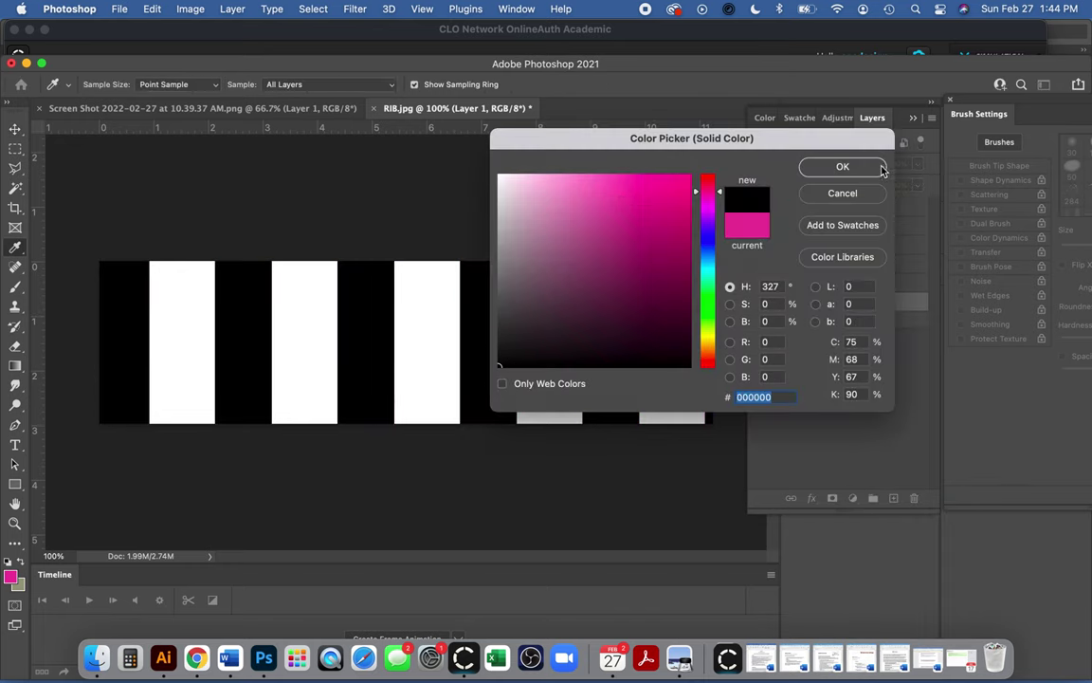
{"action": "left_click", "coordinate": [848, 167]}
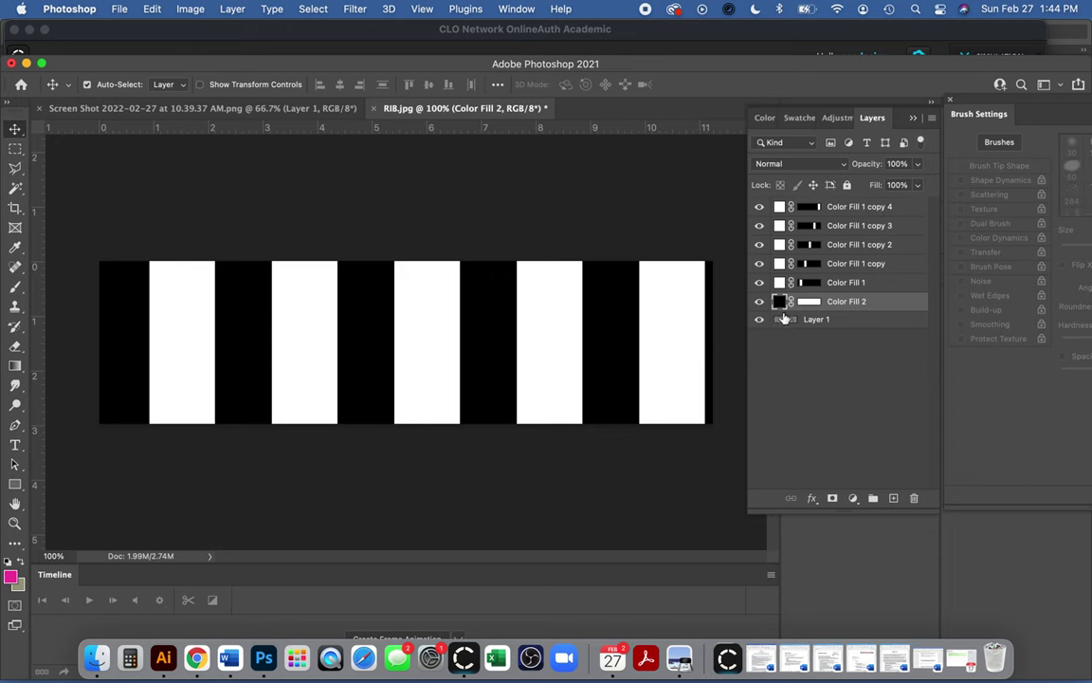
{"action": "mouse_move", "coordinate": [760, 304]}
{"action": "left_mouse_down"}
{"action": "mouse_move", "coordinate": [762, 216]}
{"action": "mouse_move", "coordinate": [761, 305]}
{"action": "left_mouse_up"}
{"action": "left_click", "coordinate": [759, 207]}
{"action": "left_click", "coordinate": [229, 9]}
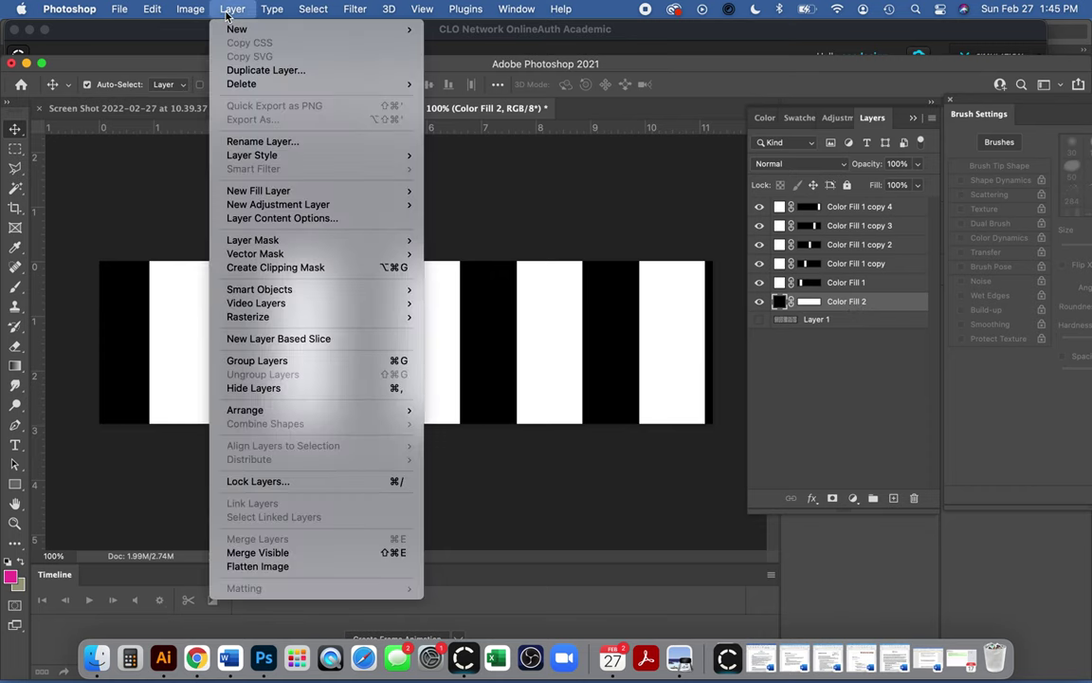
Merge the white stripe and black fill layers into a single Color Fill 2 layer
{"action": "left_click", "coordinate": [309, 553]}
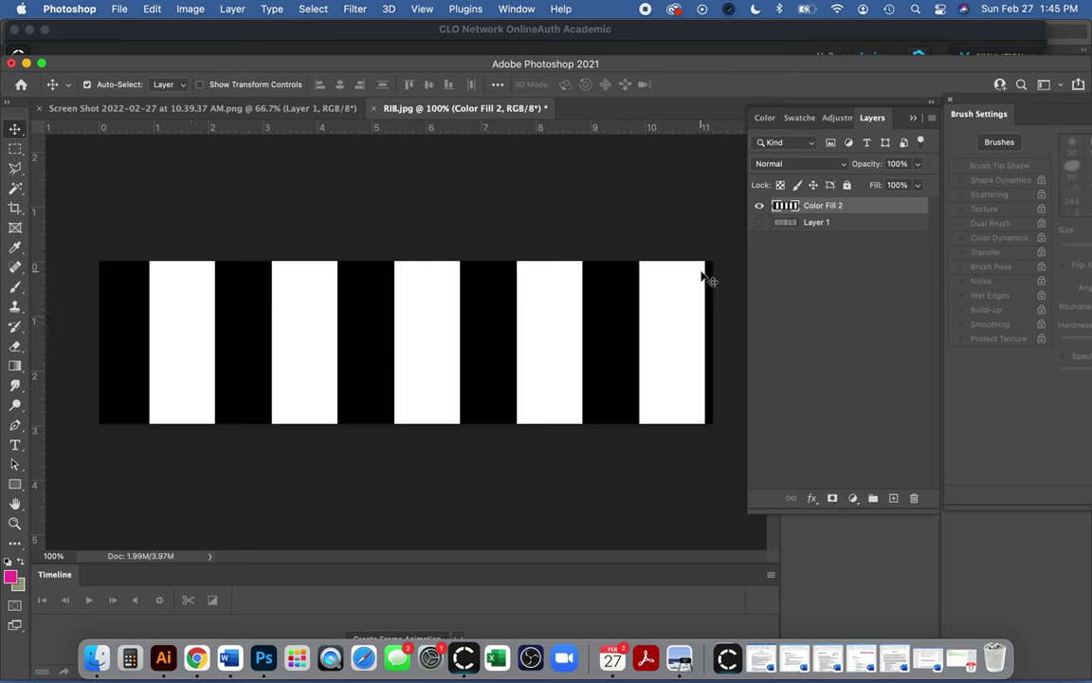
{"action": "left_click", "coordinate": [354, 11]}
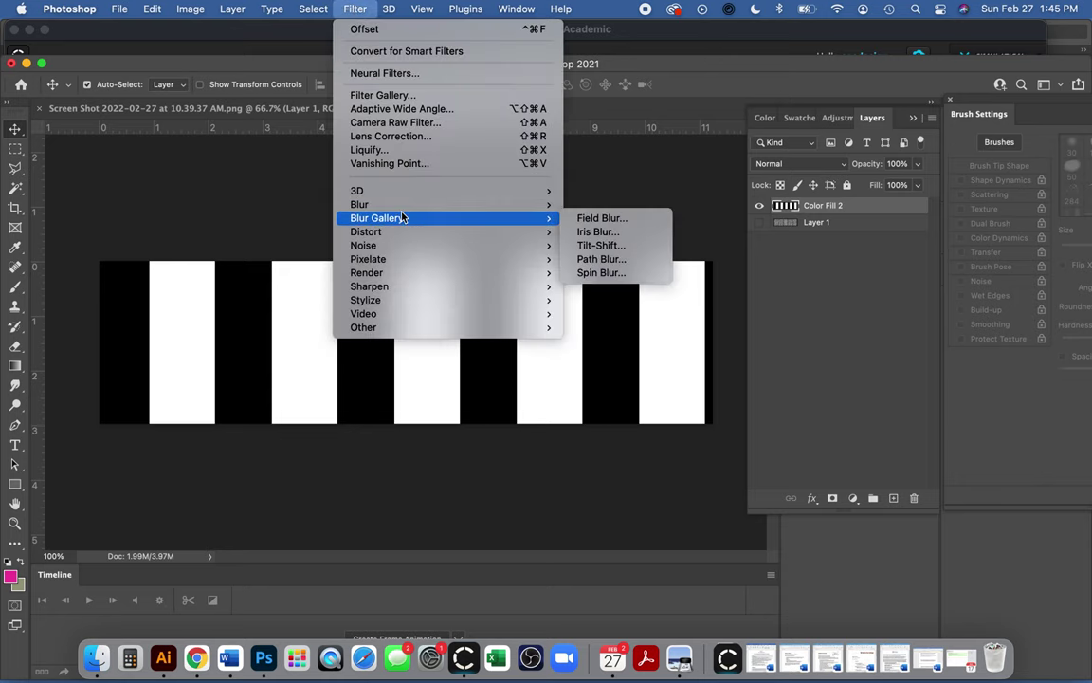
Apply a Gaussian Blur of about 20 px radius so the stripes fade softly
{"action": "mouse_move", "coordinate": [398, 205]}
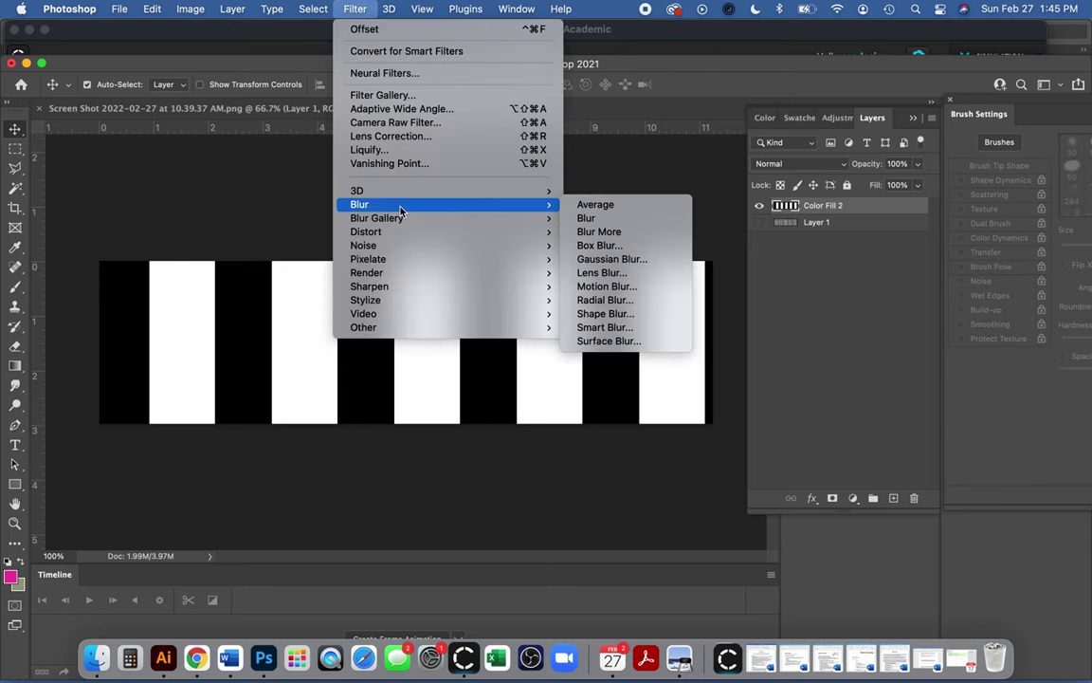
{"action": "left_click", "coordinate": [647, 260]}
{"action": "left_click_drag", "start_coordinate": [152, 228], "coordinate": [811, 272]}
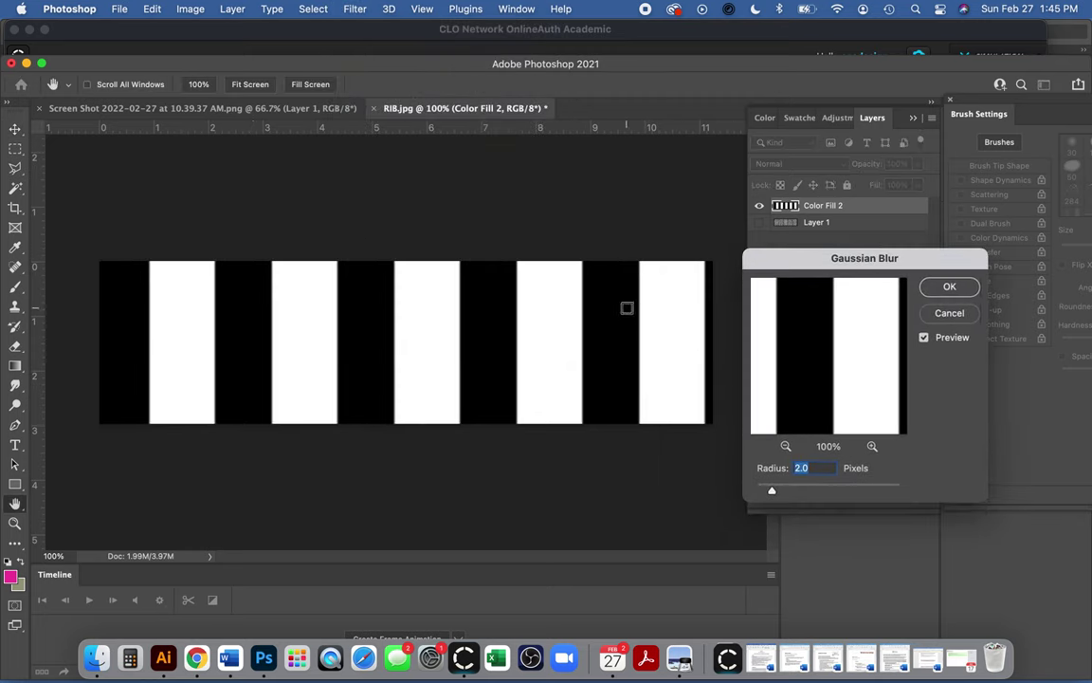
{"action": "left_click_drag", "start_coordinate": [773, 490], "coordinate": [813, 497]}
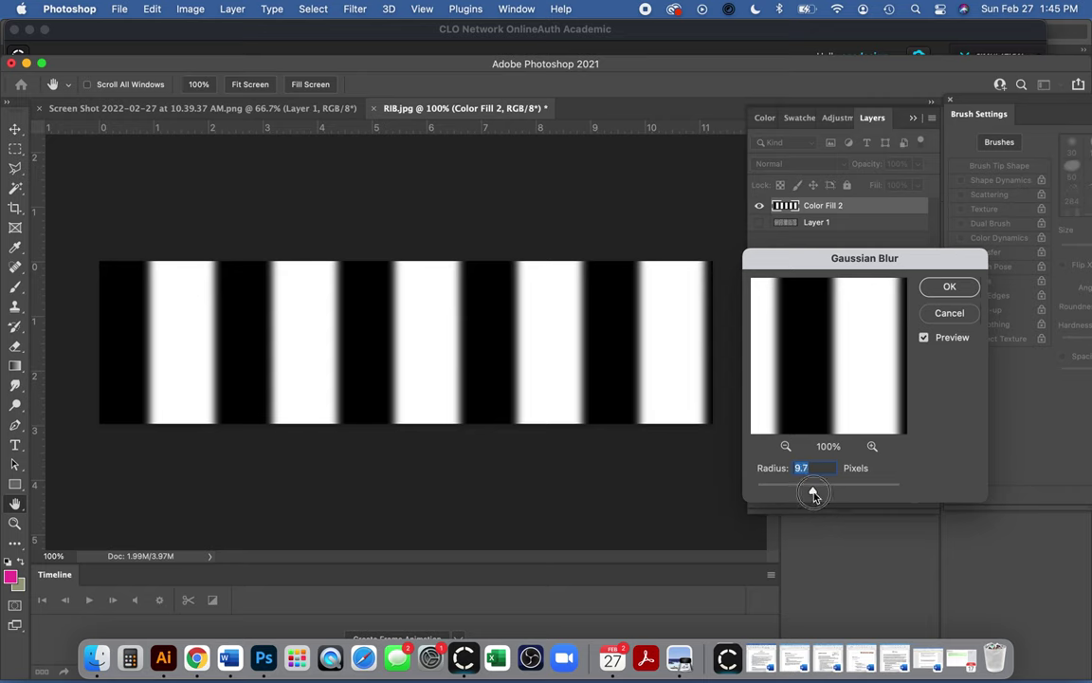
{"action": "left_click_drag", "start_coordinate": [813, 494], "coordinate": [821, 495]}
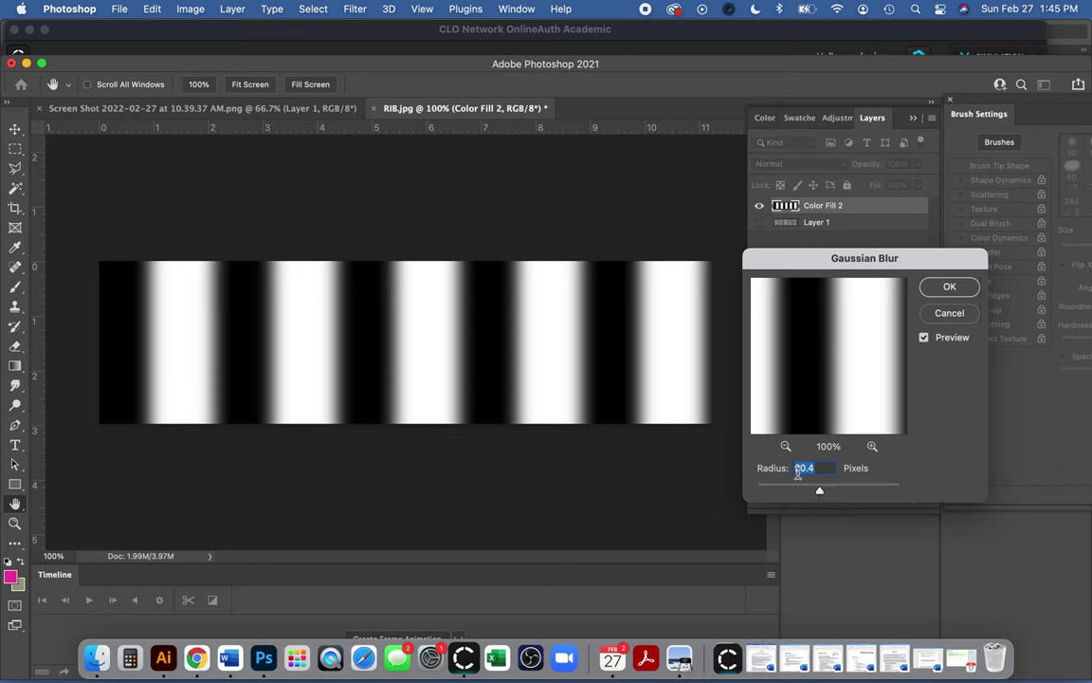
{"action": "left_click", "coordinate": [951, 288]}
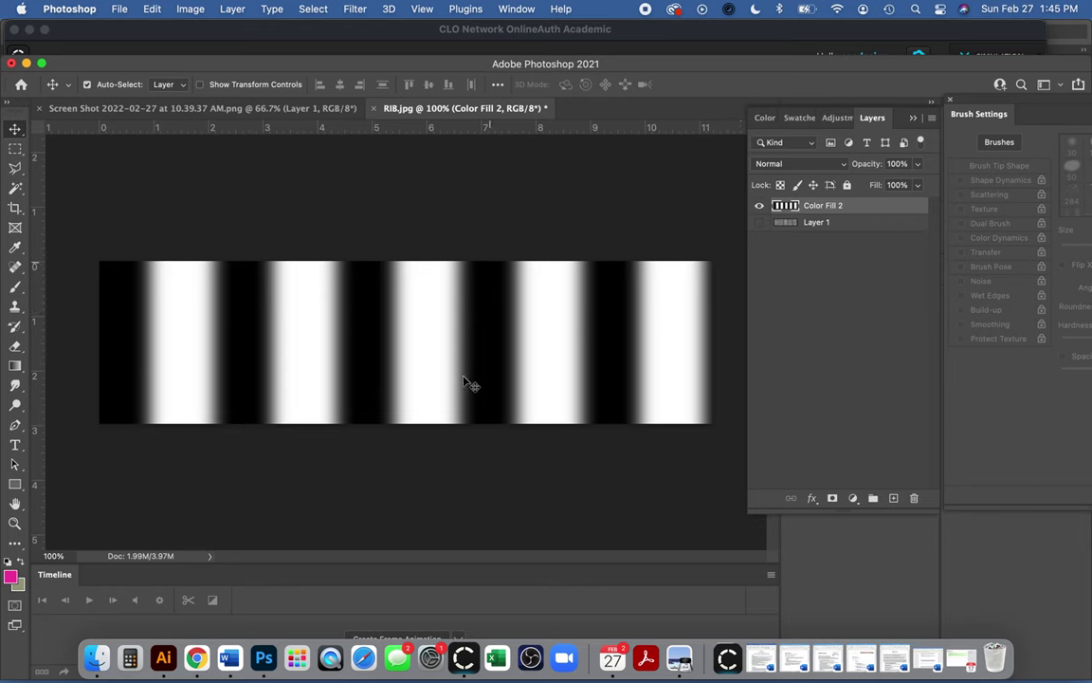
{"action": "left_click", "coordinate": [917, 187]}
Fade the stripe layer's opacity to compare against the knit photo, then restore it to 100%
{"action": "left_click_drag", "start_coordinate": [917, 186], "coordinate": [913, 185]}
{"action": "left_click", "coordinate": [760, 223]}
{"action": "left_click", "coordinate": [919, 165]}
{"action": "left_click_drag", "start_coordinate": [920, 183], "coordinate": [880, 189]}
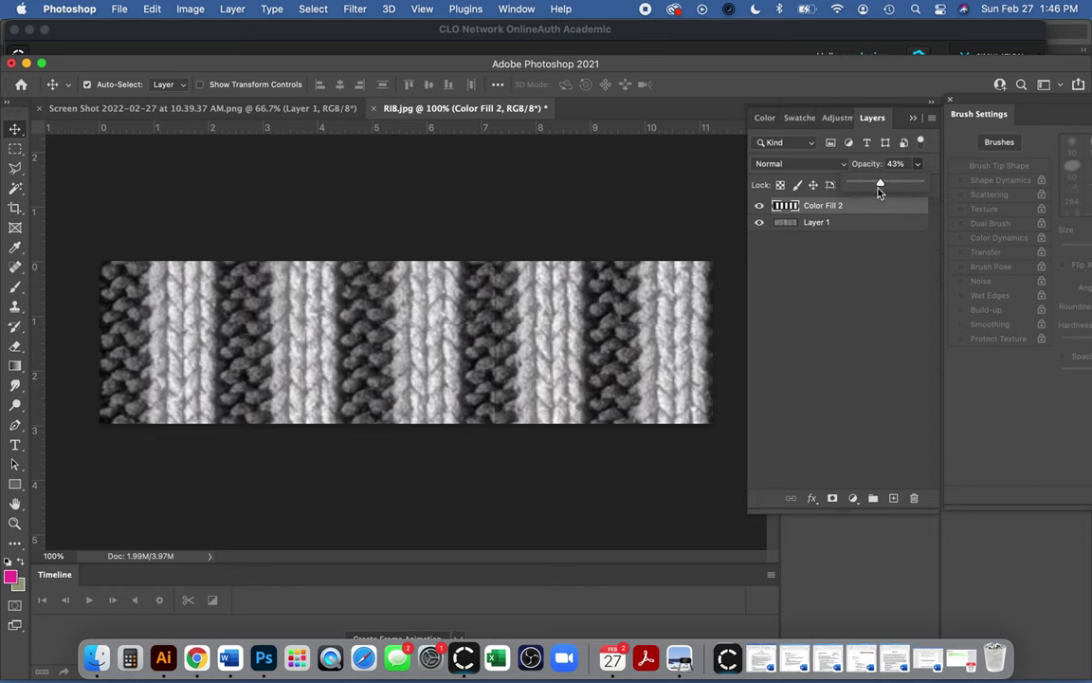
{"action": "left_click", "coordinate": [882, 189]}
{"action": "left_click_drag", "start_coordinate": [908, 183], "coordinate": [963, 183]}
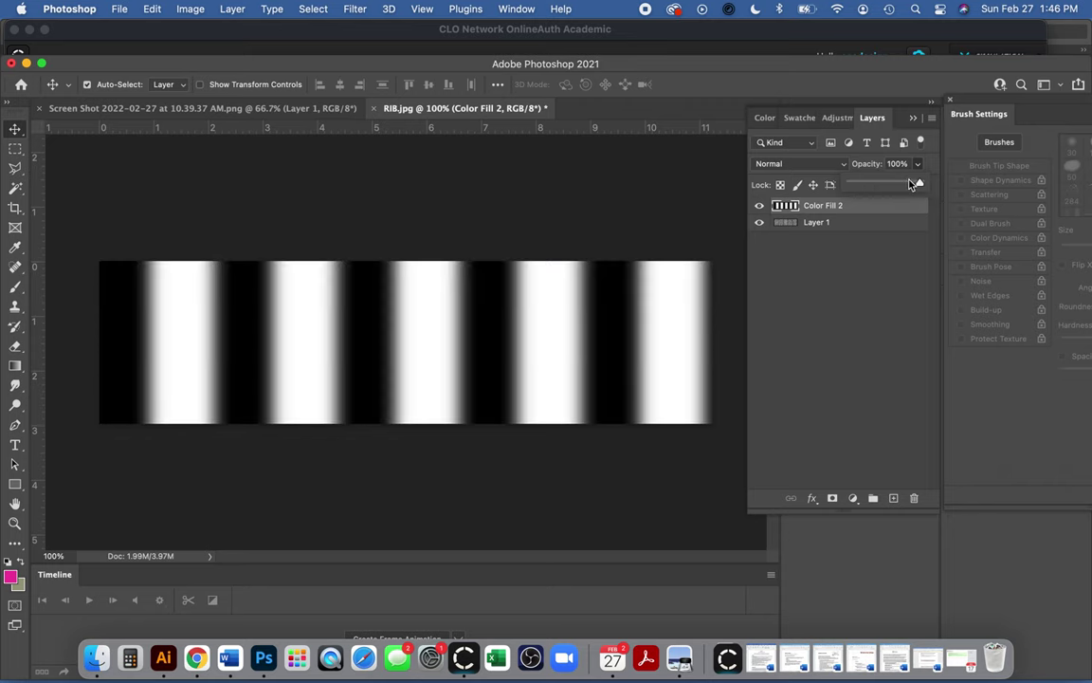
Hide and delete the knit photo Layer 1, leaving only the blurred stripes for Save As
{"action": "left_click", "coordinate": [758, 222]}
{"action": "left_click_drag", "start_coordinate": [846, 222], "coordinate": [915, 500]}
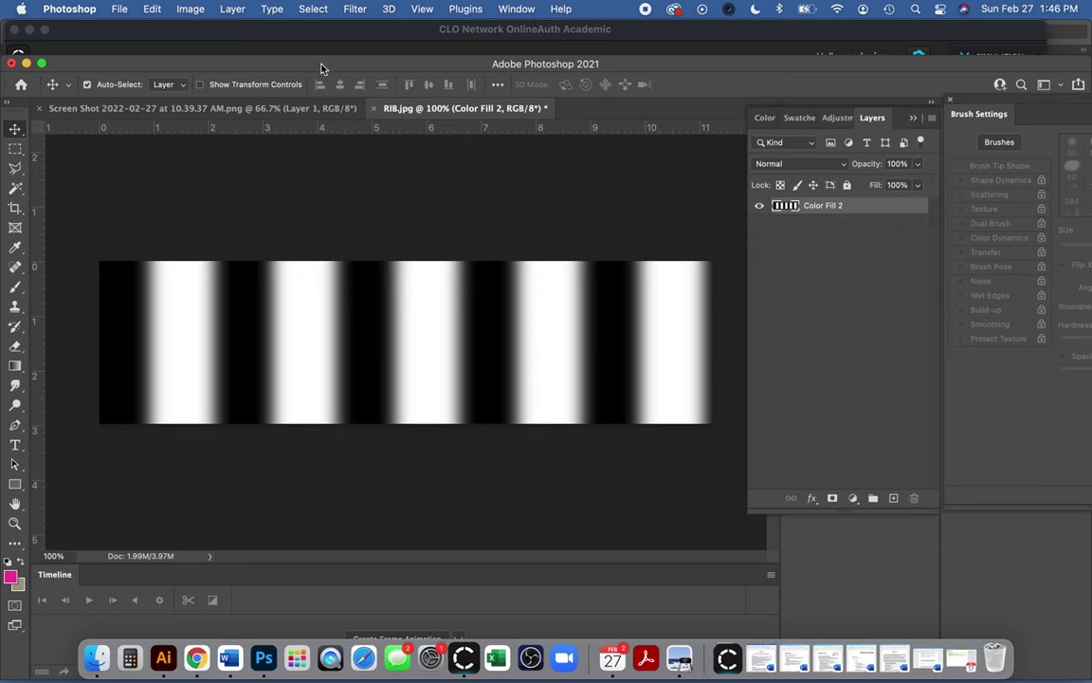
{"action": "left_click", "coordinate": [121, 11]}
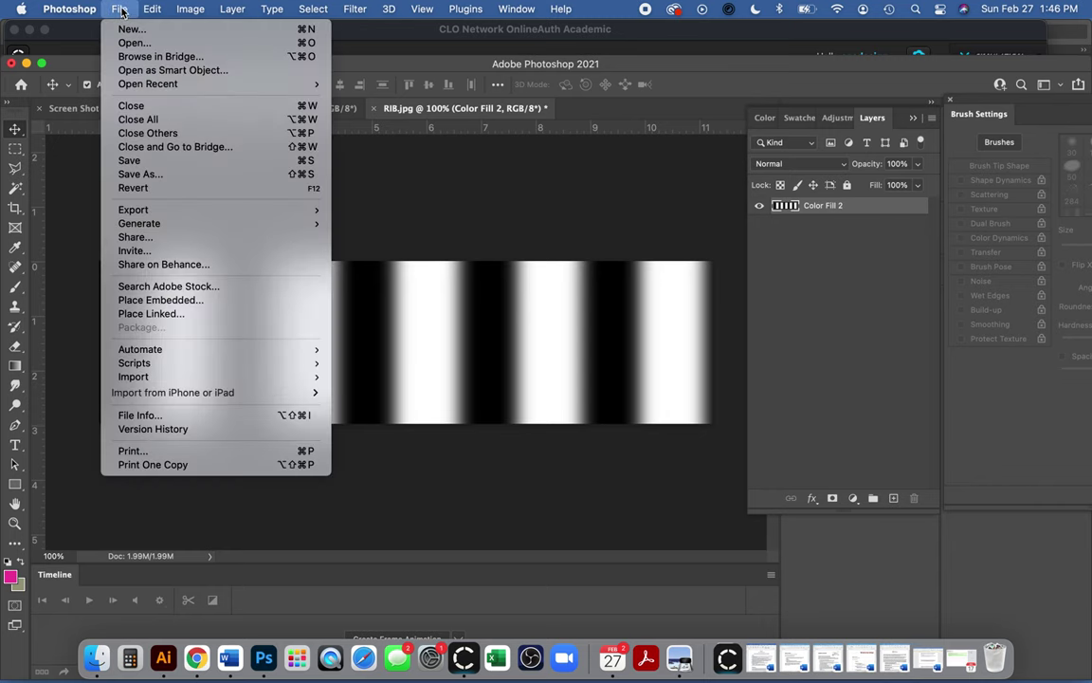
{"action": "left_click", "coordinate": [173, 176]}
Choose to save on the computer and rename the file RIBDisplacement_Map.png
{"action": "left_click", "coordinate": [611, 469]}
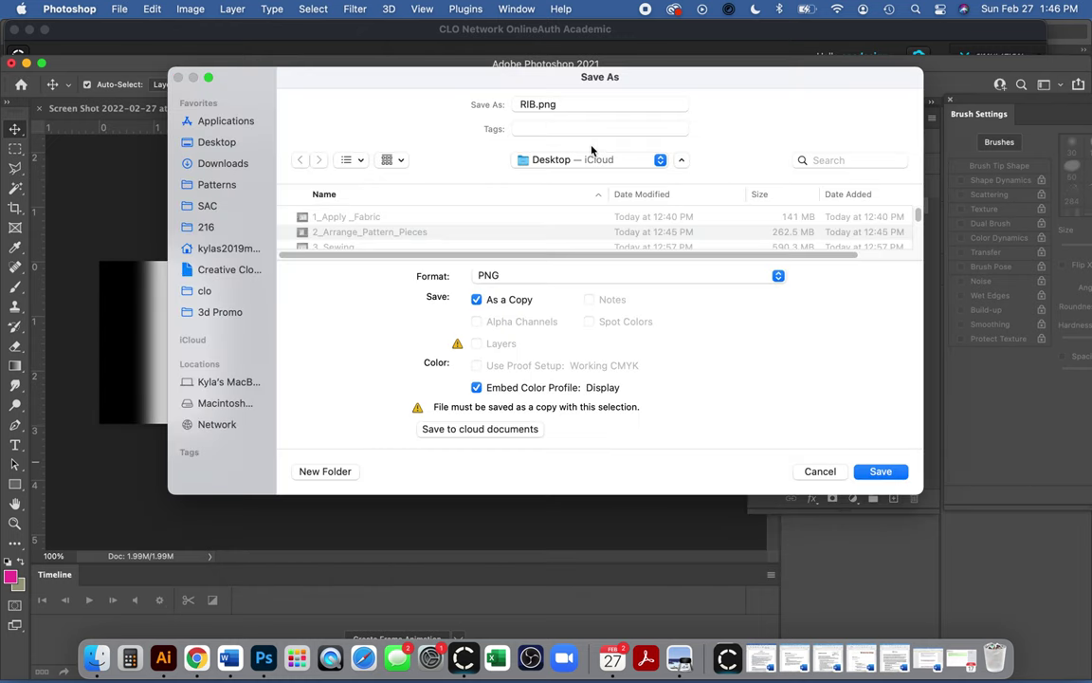
{"action": "left_click", "coordinate": [534, 105]}
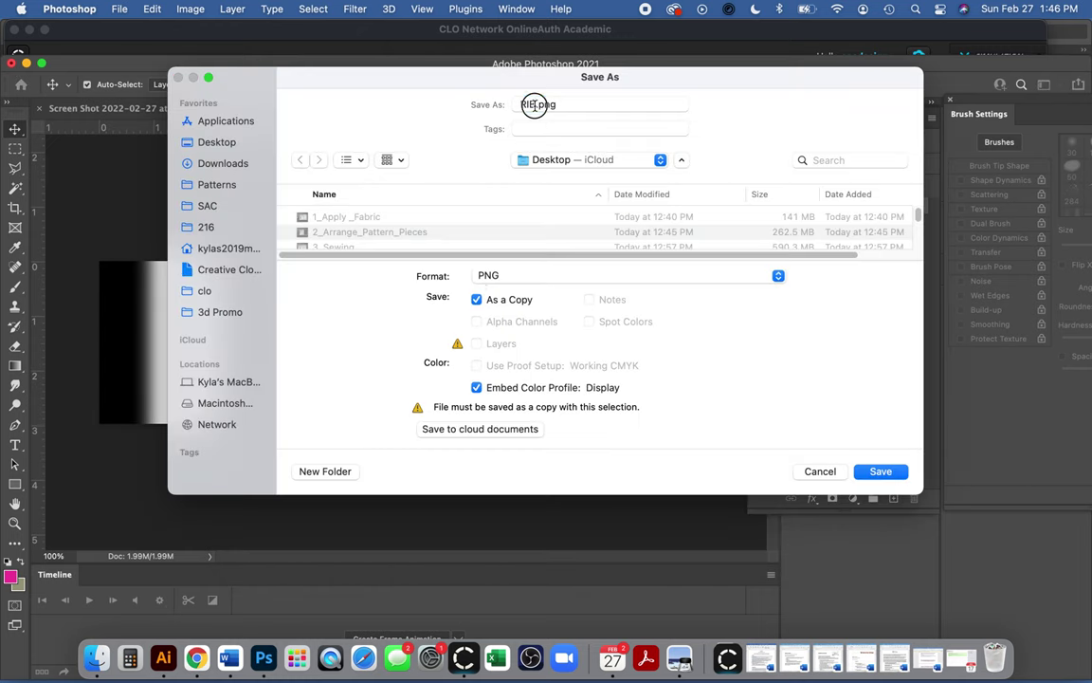
{"action": "type", "text": "Displace"}
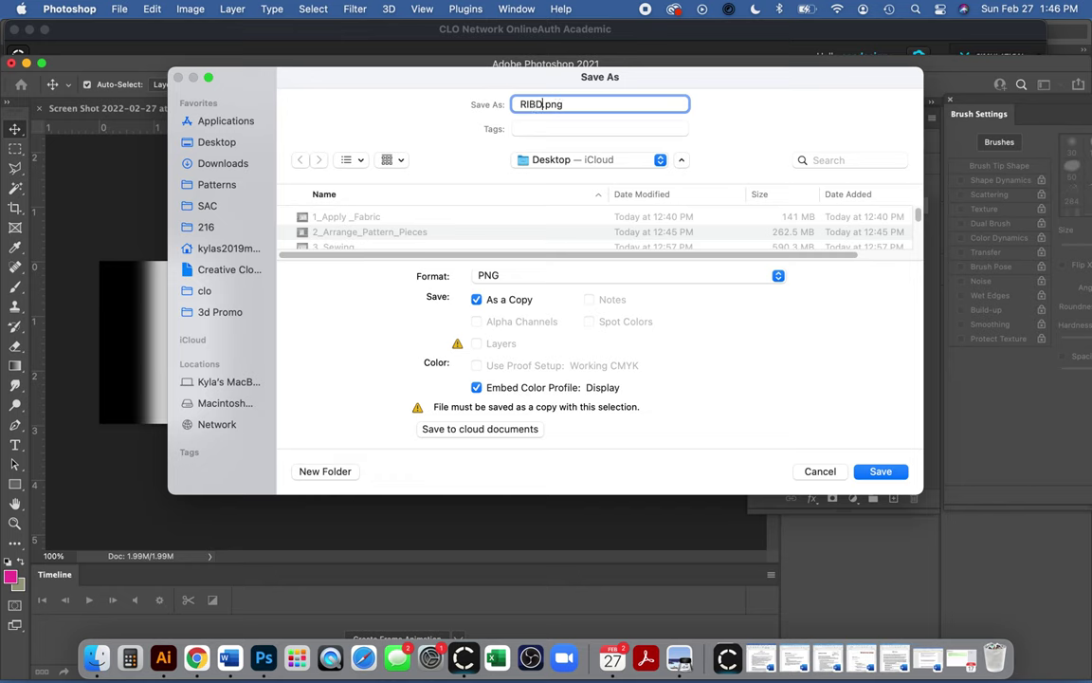
{"action": "type", "text": "ment_Map"}
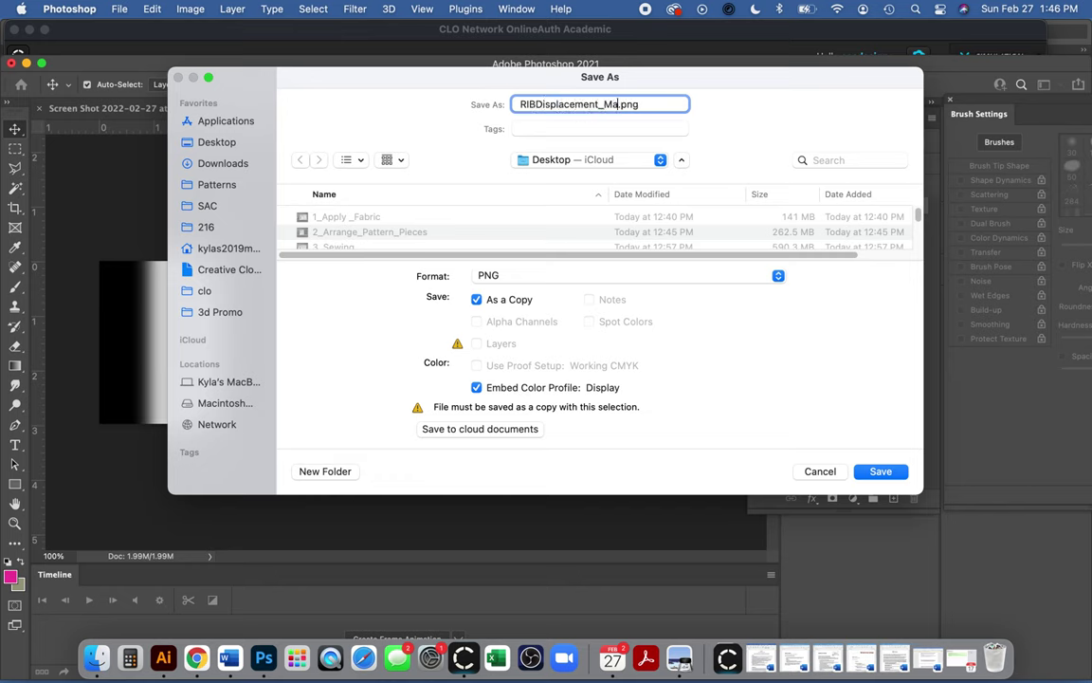
Save the PNG into the RIB TRIM folder, accepting the default PNG options
{"action": "left_click", "coordinate": [527, 165]}
{"action": "left_click", "coordinate": [527, 167]}
{"action": "scroll", "coordinate": [371, 224], "scroll_direction": "down", "scroll_amount": 3}
{"action": "scroll", "coordinate": [371, 225], "scroll_direction": "down", "scroll_amount": 10}
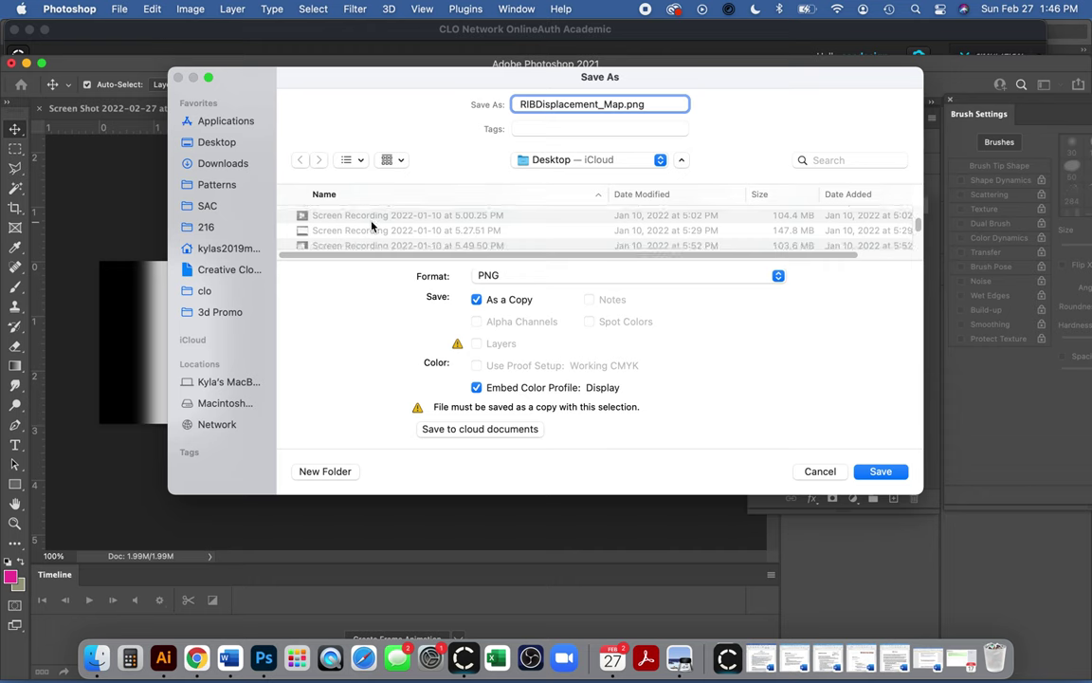
{"action": "scroll", "coordinate": [372, 230], "scroll_direction": "up", "scroll_amount": 5}
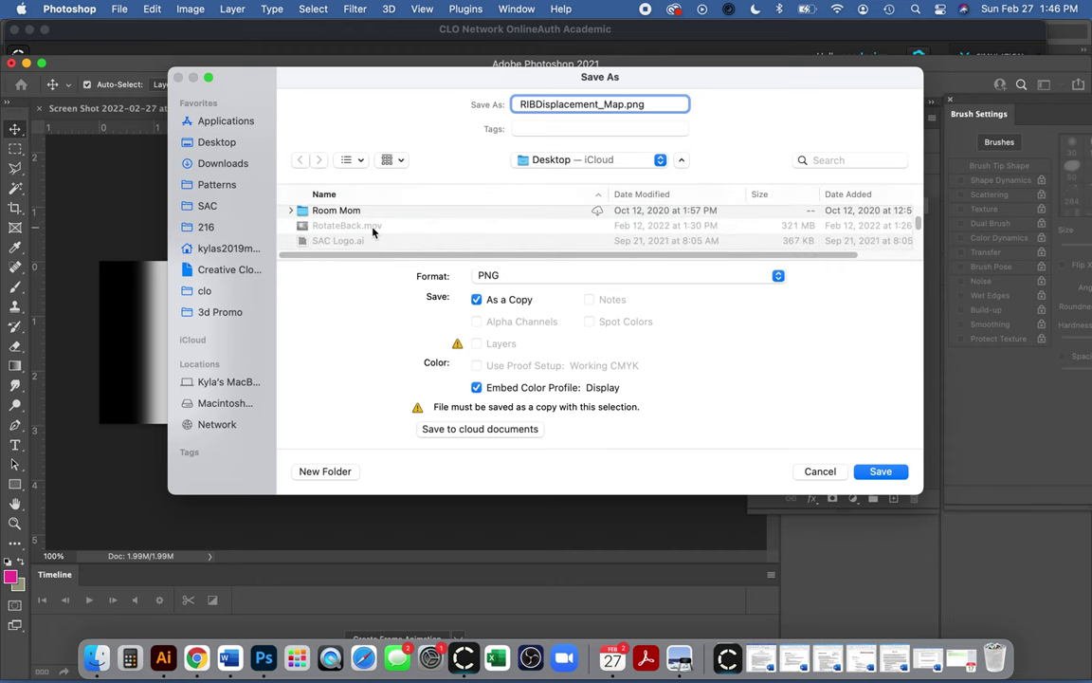
{"action": "scroll", "coordinate": [373, 233], "scroll_direction": "up", "scroll_amount": 2}
{"action": "double_click", "coordinate": [363, 231]}
{"action": "key", "text": "Return"}
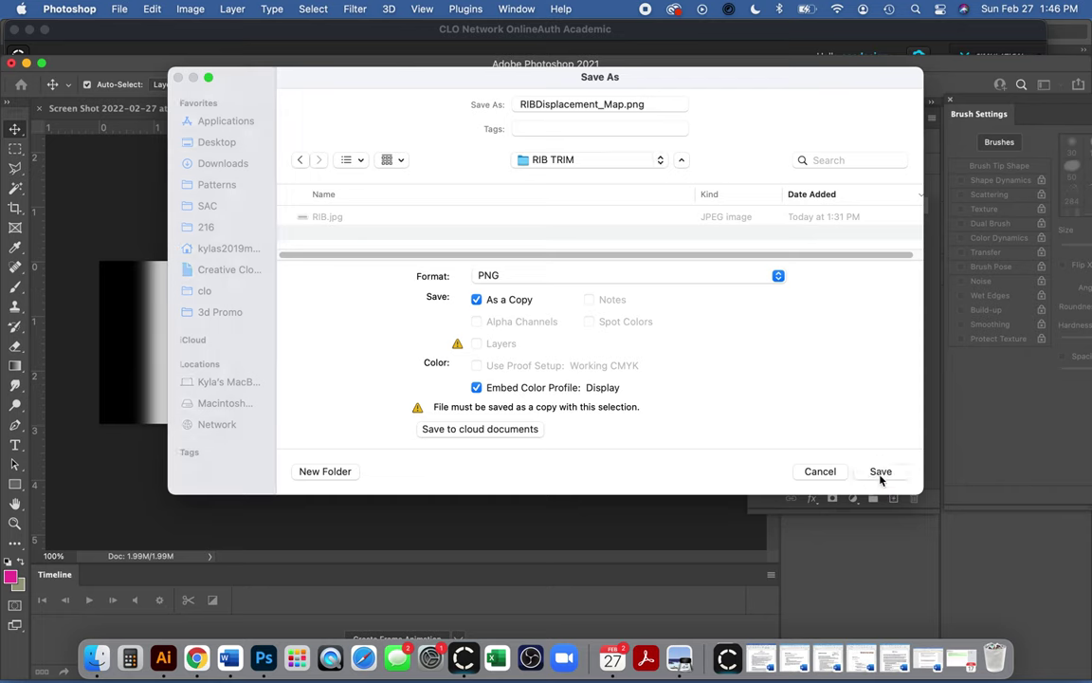
{"action": "left_click", "coordinate": [629, 282]}
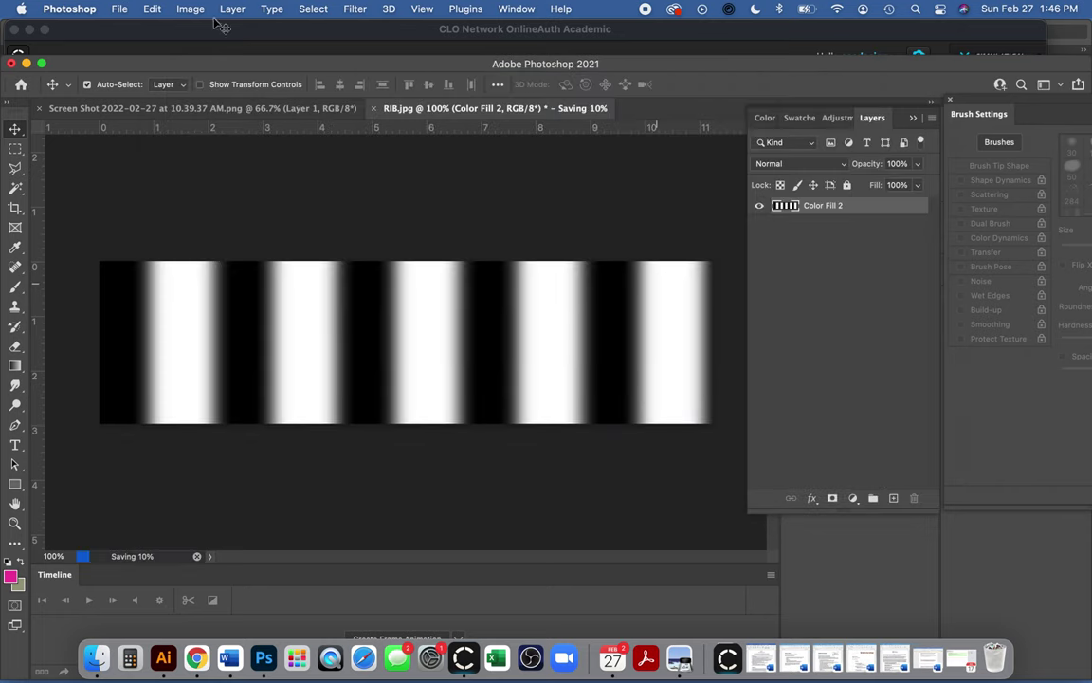
{"action": "left_click", "coordinate": [119, 9]}
Save another copy on the computer in JPEG format, targeting the RIB TRIM folder
{"action": "left_click", "coordinate": [164, 181]}
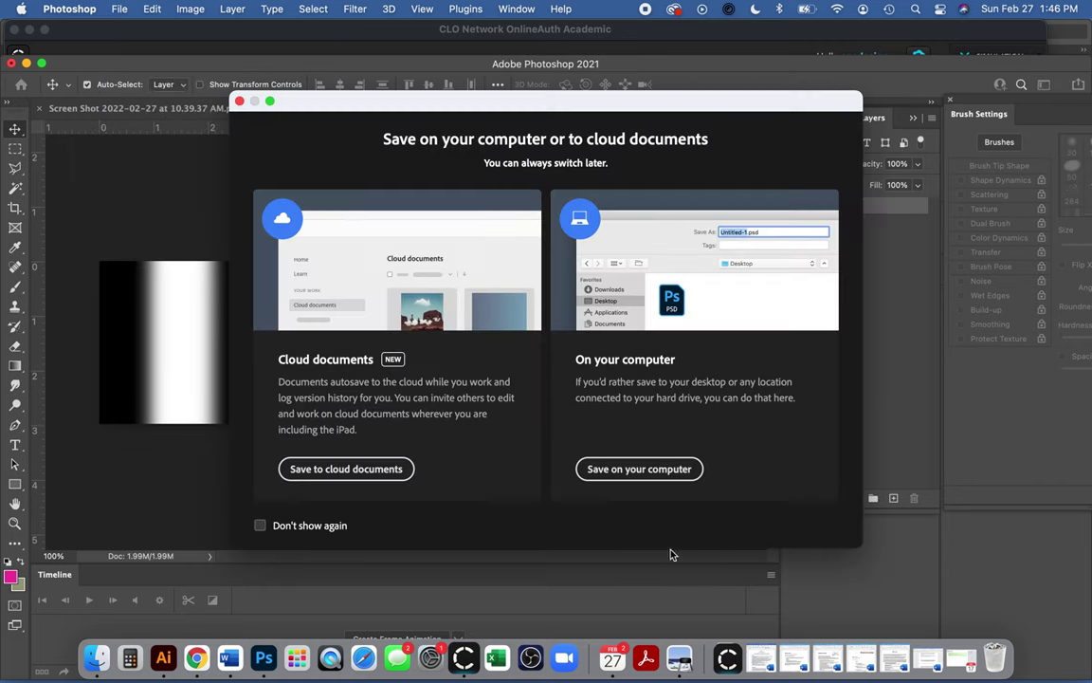
{"action": "left_click", "coordinate": [644, 470]}
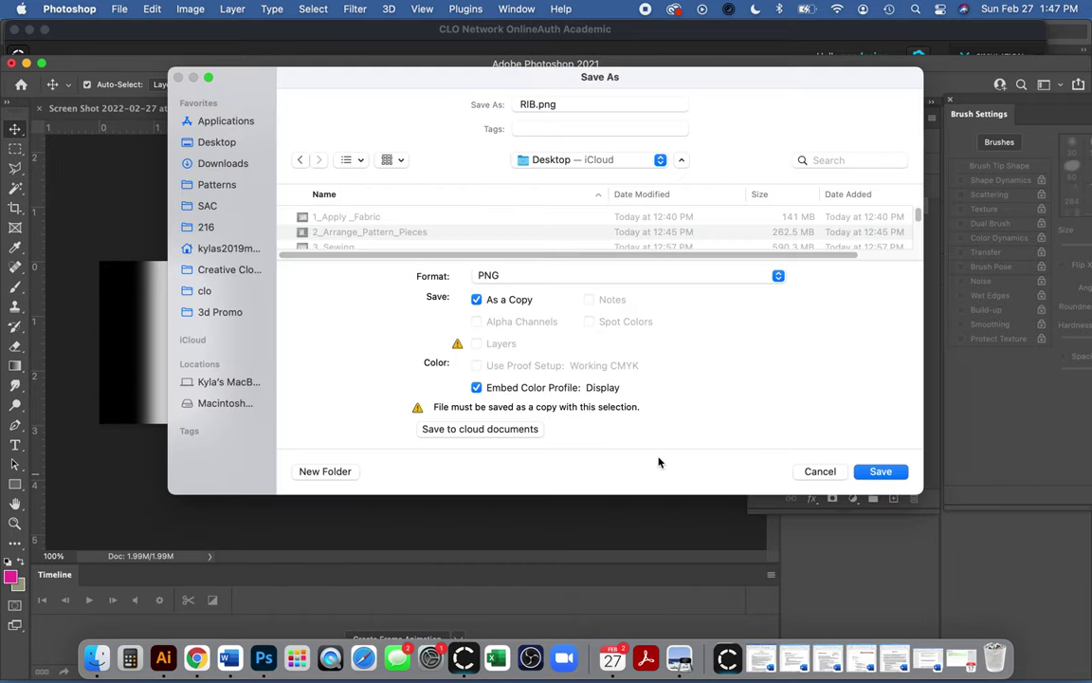
{"action": "left_click", "coordinate": [512, 276]}
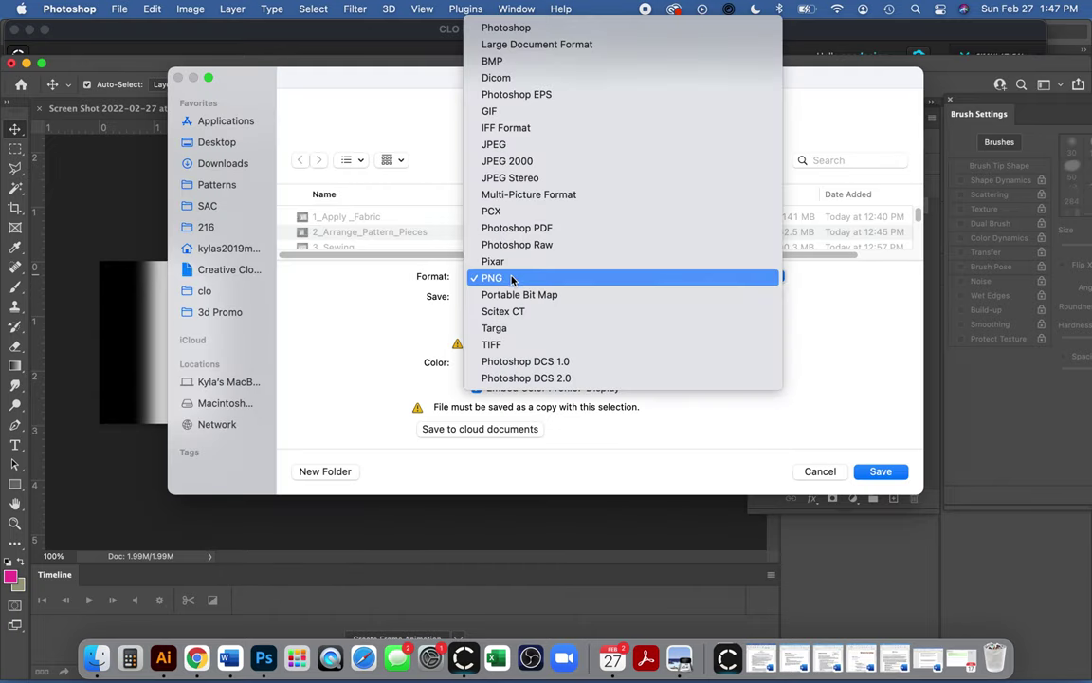
{"action": "left_click", "coordinate": [494, 144]}
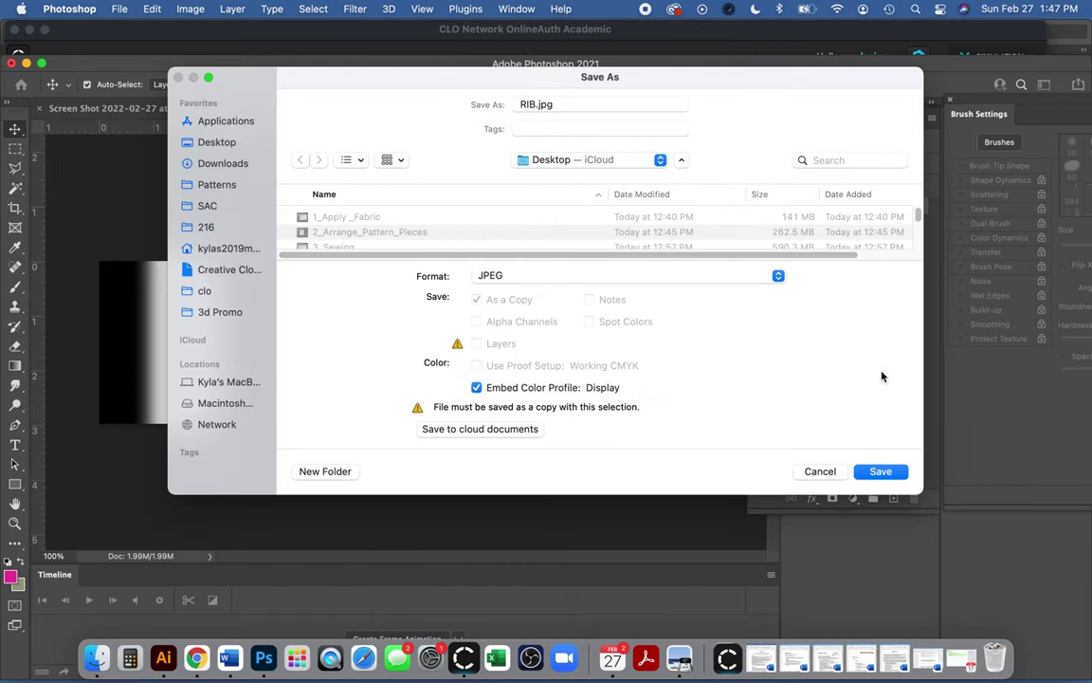
{"action": "scroll", "coordinate": [399, 221], "scroll_direction": "down", "scroll_amount": 2}
{"action": "scroll", "coordinate": [399, 222], "scroll_direction": "down", "scroll_amount": 10}
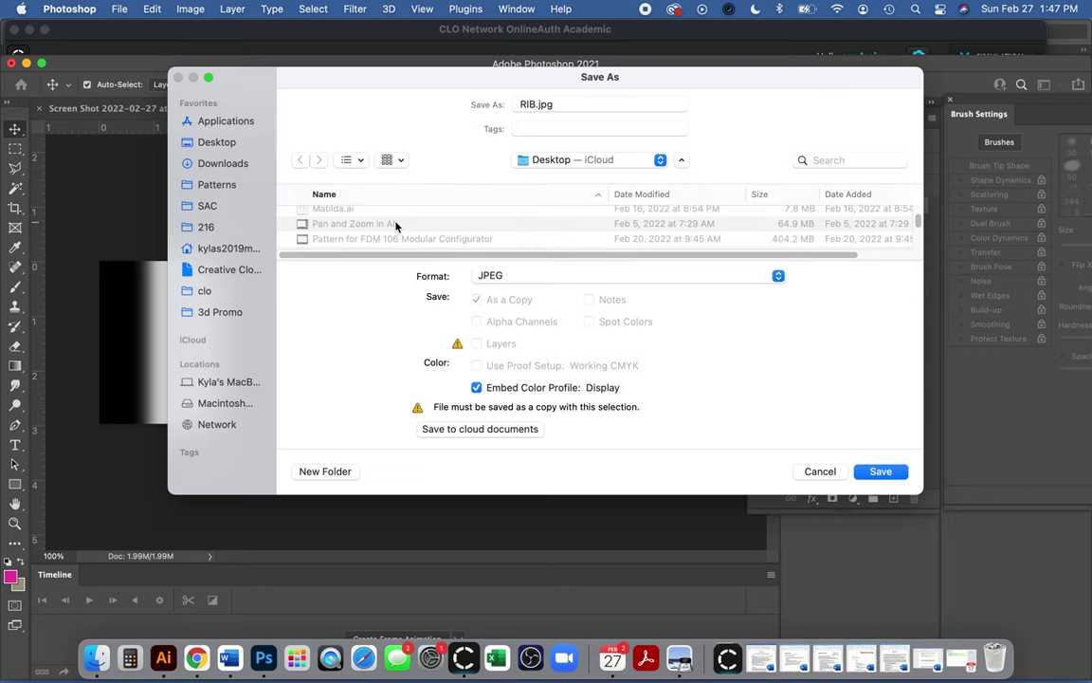
{"action": "scroll", "coordinate": [389, 225], "scroll_direction": "down", "scroll_amount": 3}
{"action": "left_click", "coordinate": [346, 235]}
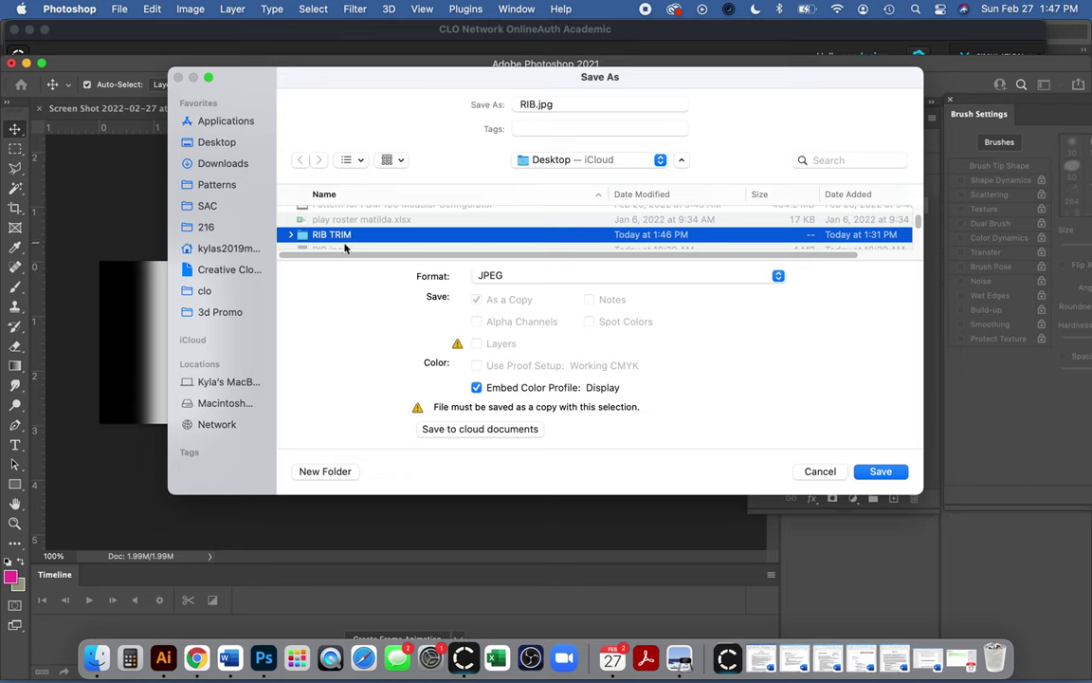
{"action": "double_click", "coordinate": [344, 237]}
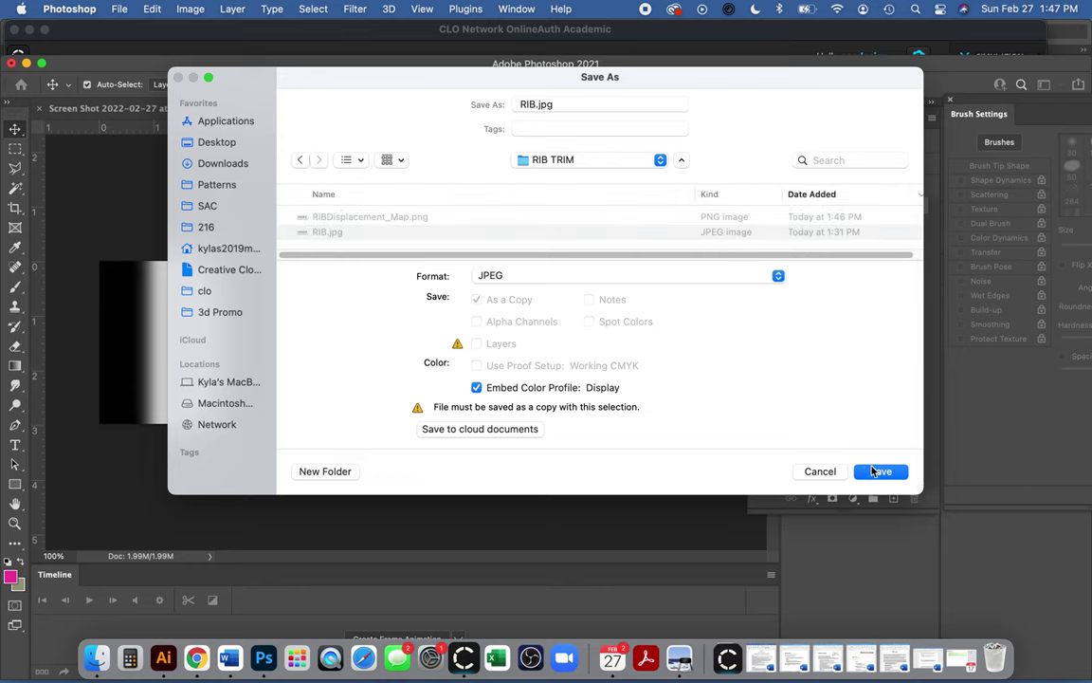
Name the copy RIB_DisplacementMAP.jpg and save it at maximum JPEG quality 12
{"action": "left_click", "coordinate": [536, 104]}
{"action": "type", "text": "_Displacem"}
{"action": "key", "text": "BackSpace"}
{"action": "key", "text": "BackSpace"}
{"action": "key", "text": "BackSpace"}
{"action": "type", "text": "cementM"}
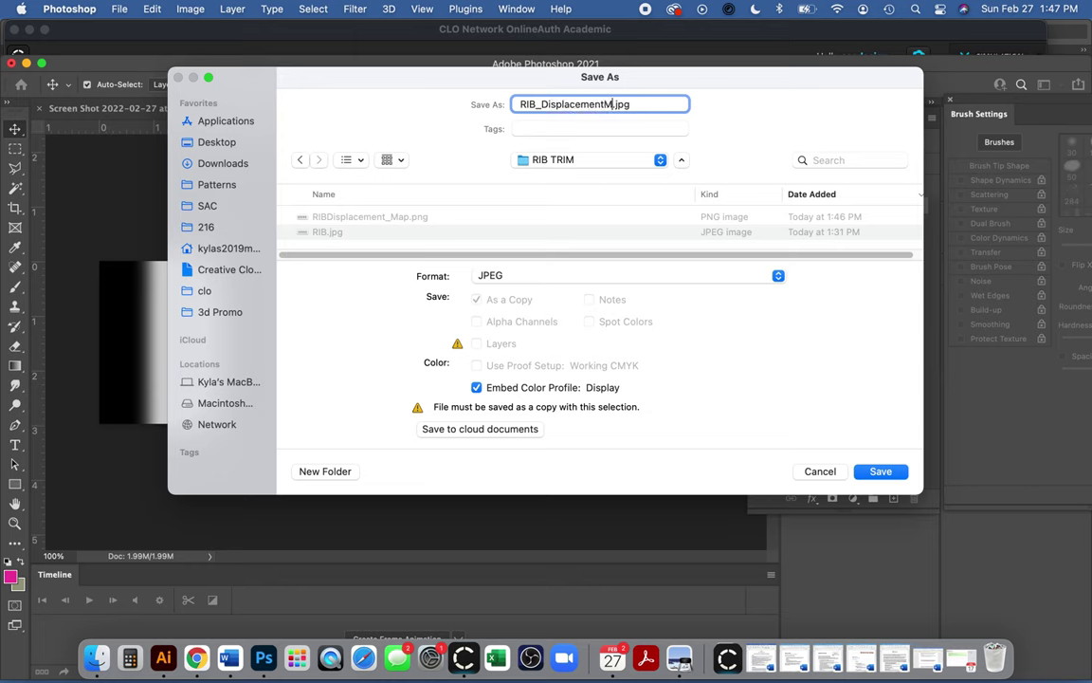
{"action": "type", "text": "AP"}
{"action": "left_click", "coordinate": [881, 471]}
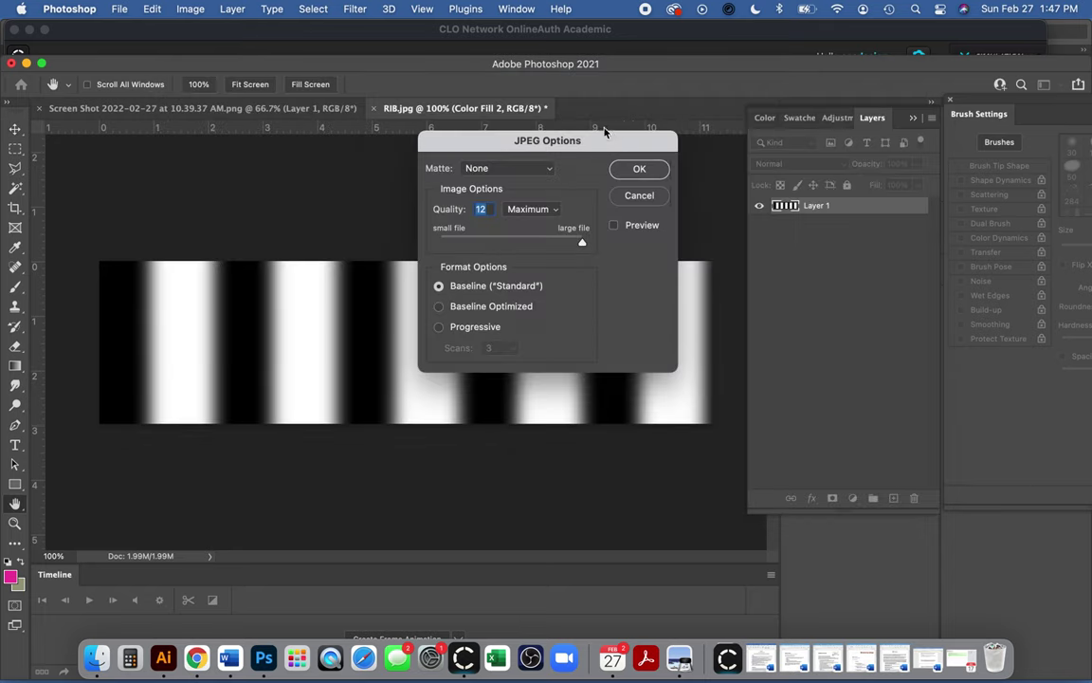
{"action": "left_click", "coordinate": [640, 169]}
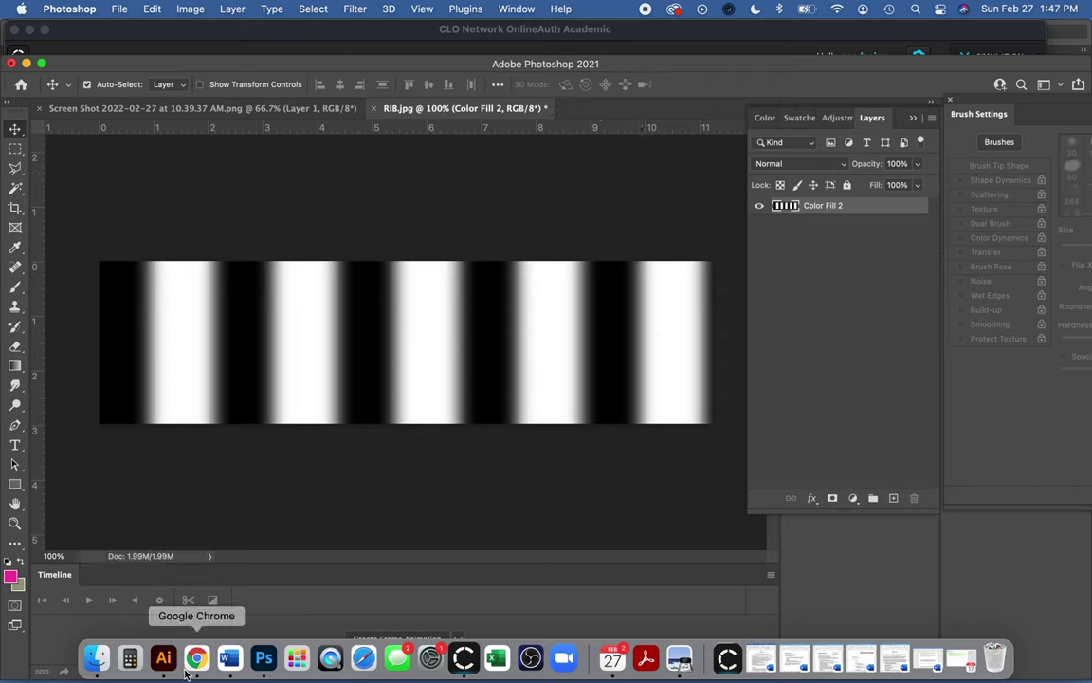
Back in CLO 3D, remove the RIB fabric's normal map and collapse its Normal Map settings
{"action": "left_click", "coordinate": [464, 656]}
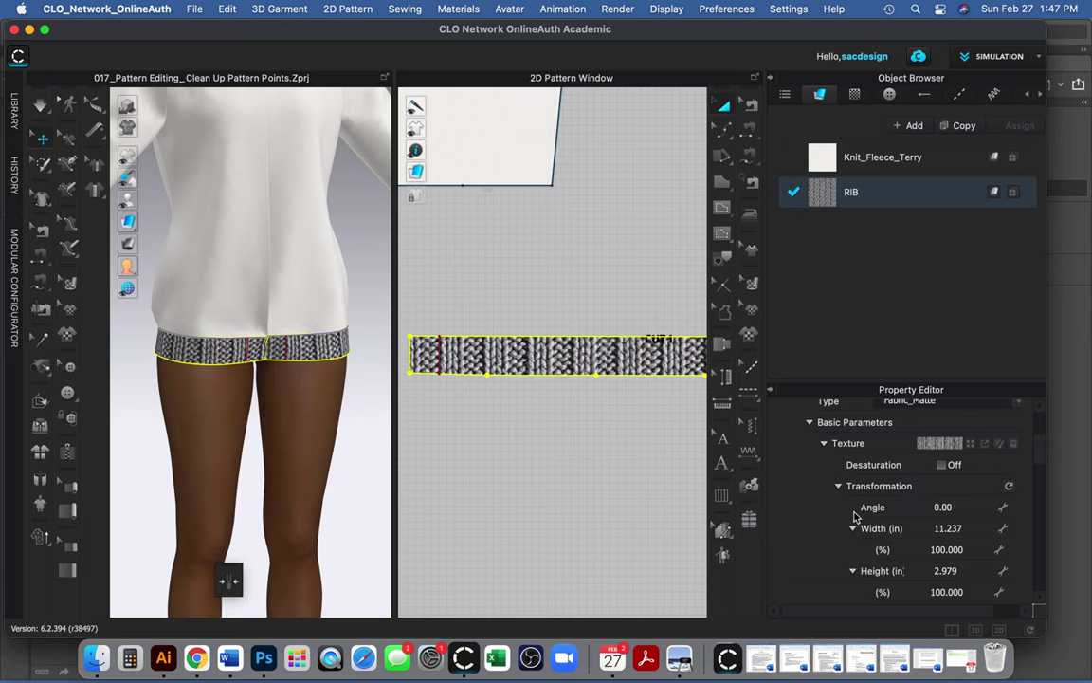
{"action": "scroll", "coordinate": [834, 493], "scroll_direction": "down", "scroll_amount": 5}
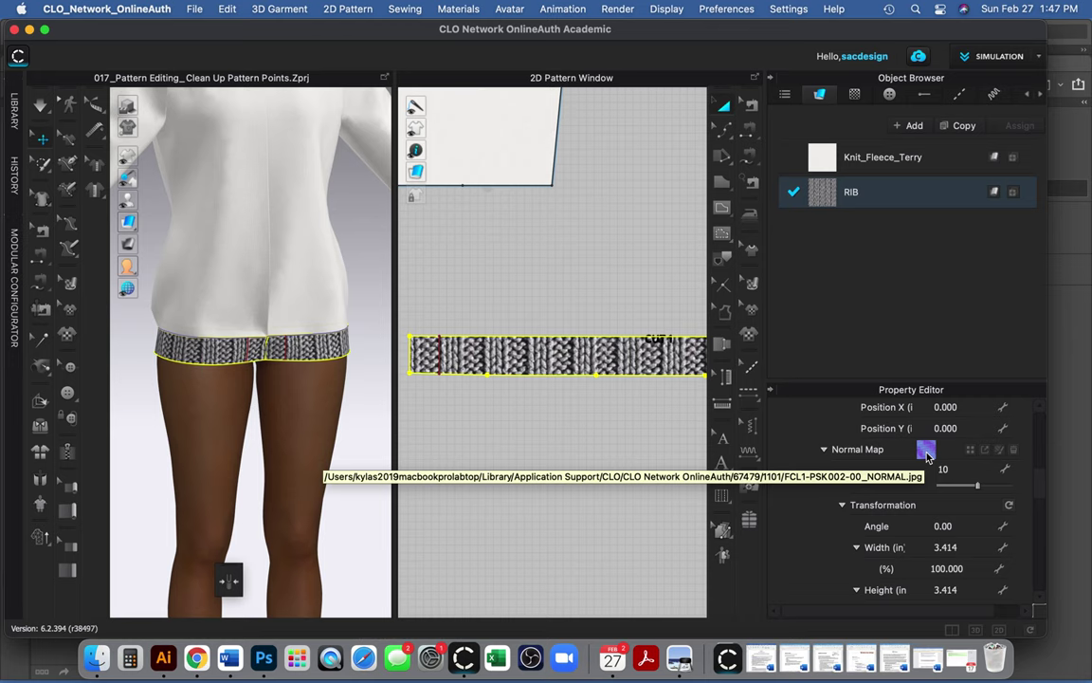
{"action": "left_click", "coordinate": [1014, 451]}
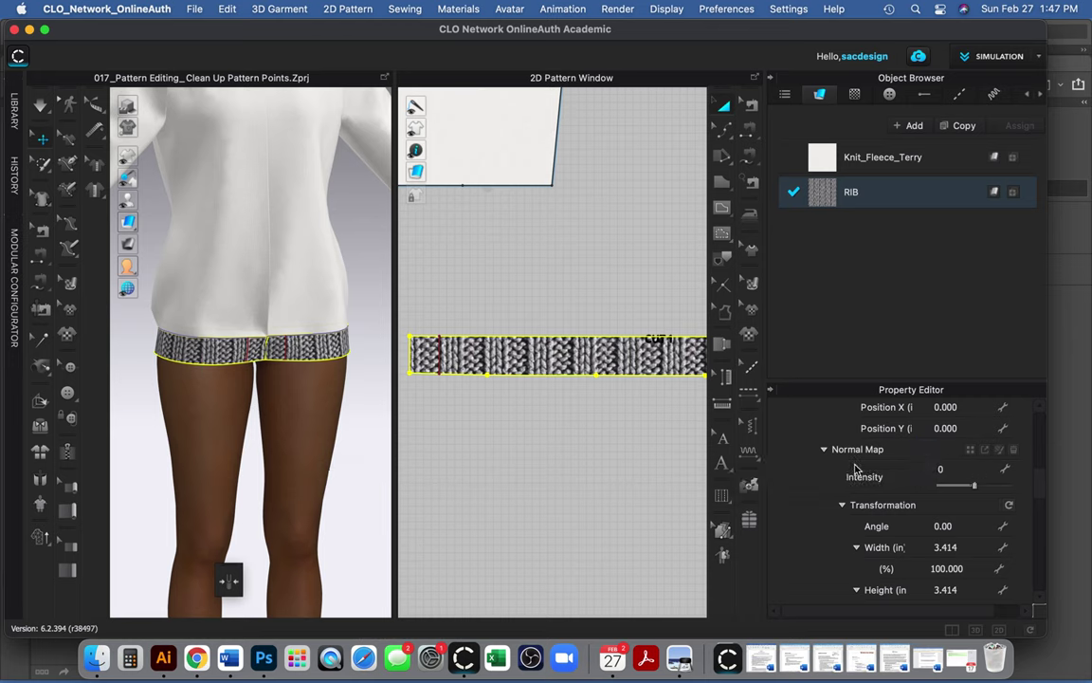
{"action": "left_click", "coordinate": [826, 450]}
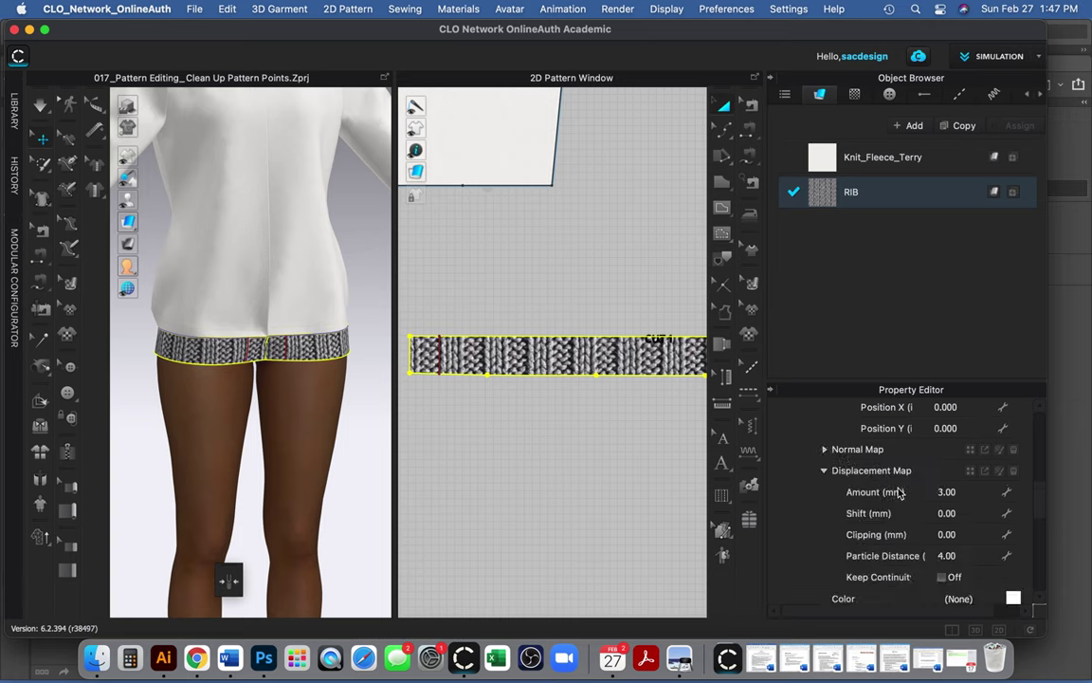
Load RIB_DisplacementMAP.jpg from the RIB TRIM folder into the RIB fabric's Displacement Map slot
{"action": "left_click", "coordinate": [971, 474]}
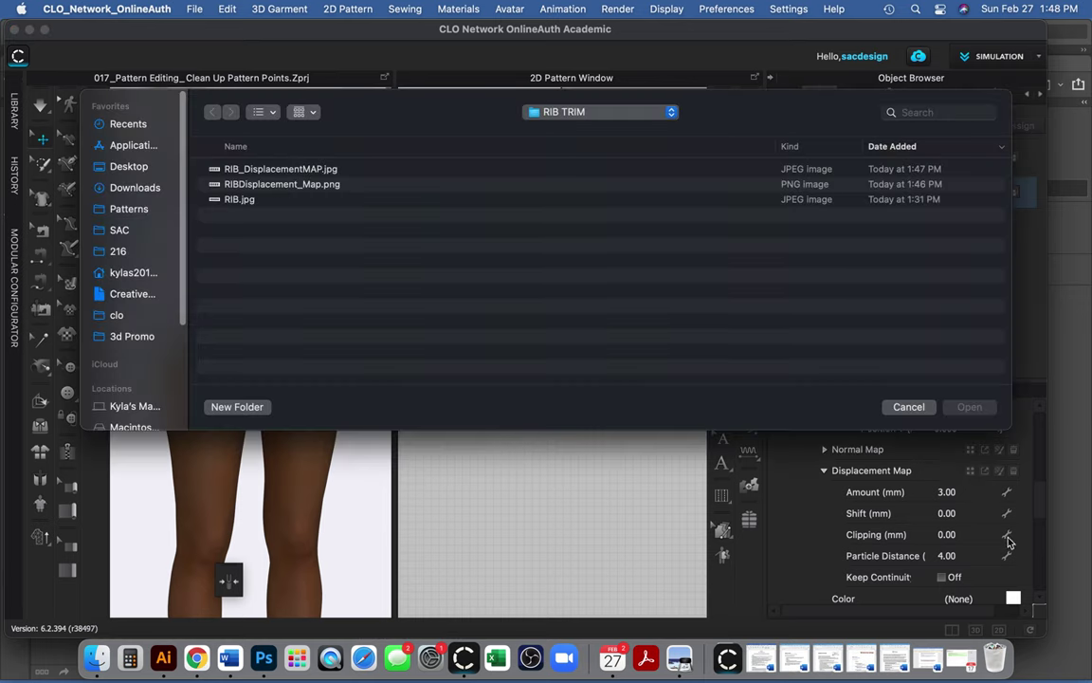
{"action": "left_click", "coordinate": [276, 169]}
{"action": "left_click", "coordinate": [289, 184]}
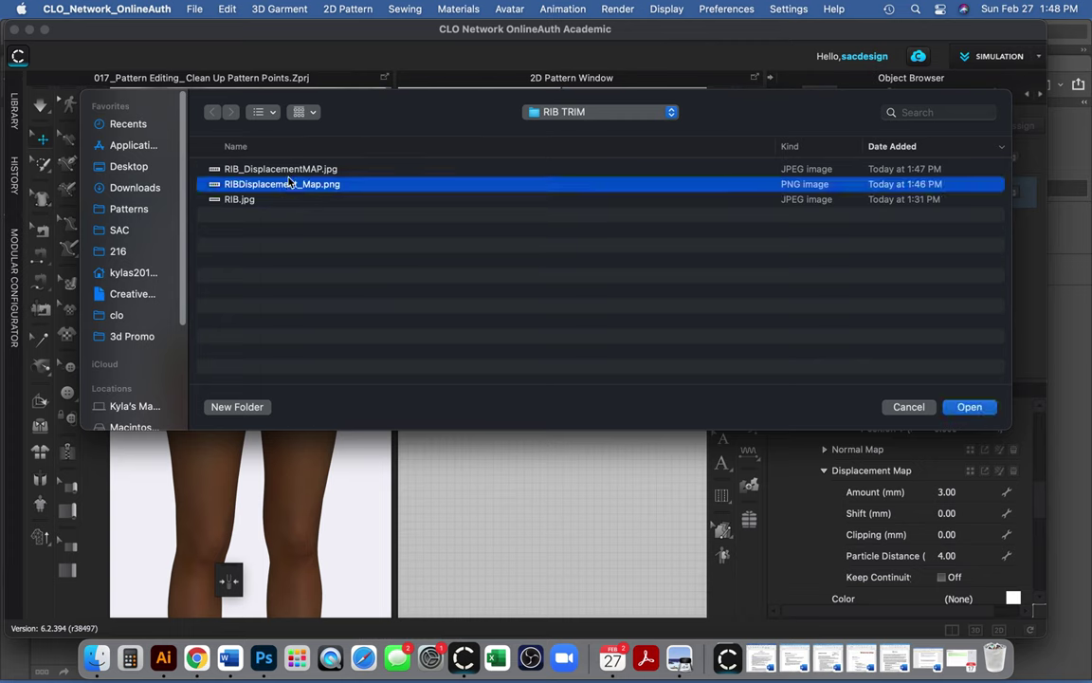
{"action": "left_click", "coordinate": [277, 169]}
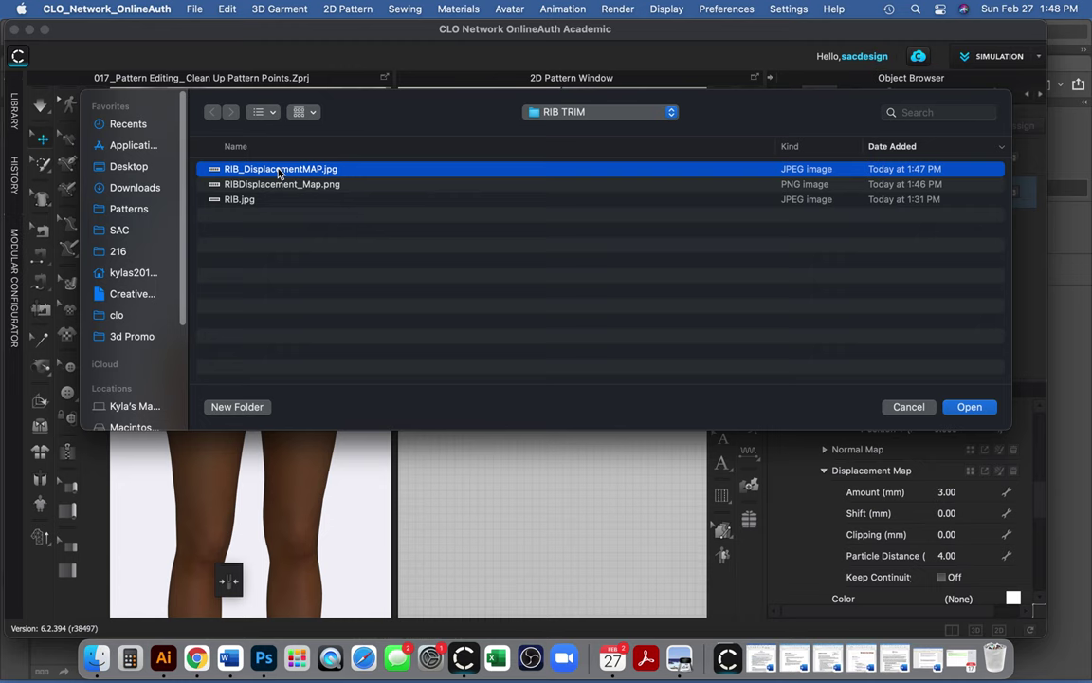
{"action": "left_click", "coordinate": [972, 410]}
{"action": "scroll", "coordinate": [972, 414], "scroll_direction": "down", "scroll_amount": 1}
{"action": "scroll", "coordinate": [972, 414], "scroll_direction": "up", "scroll_amount": 1}
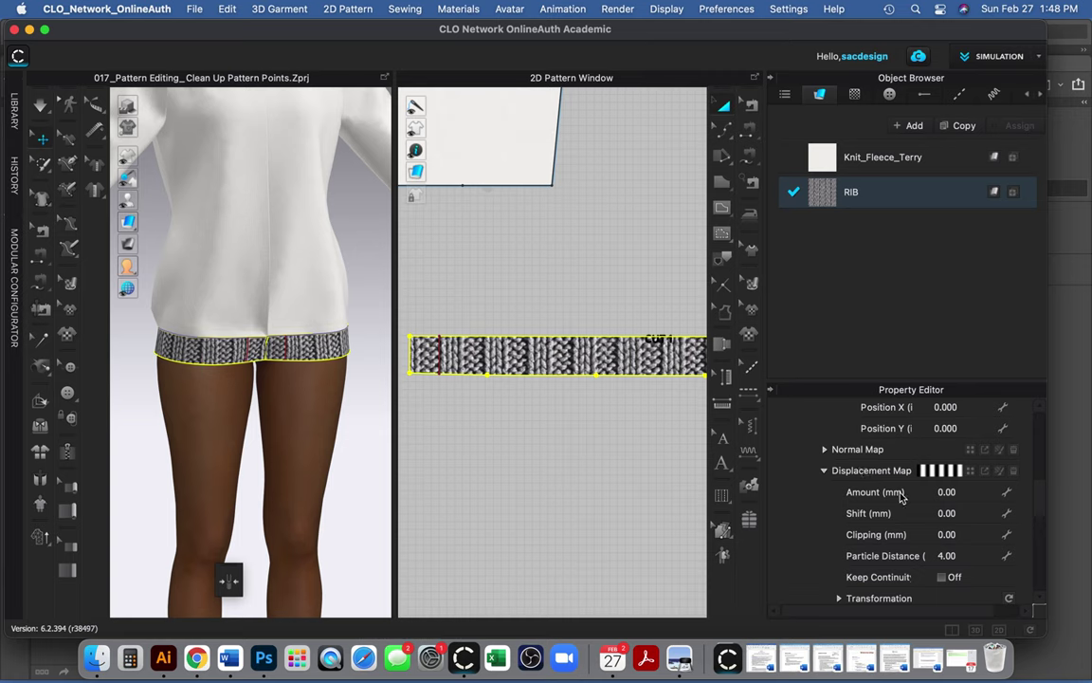
{"action": "left_click", "coordinate": [948, 493]}
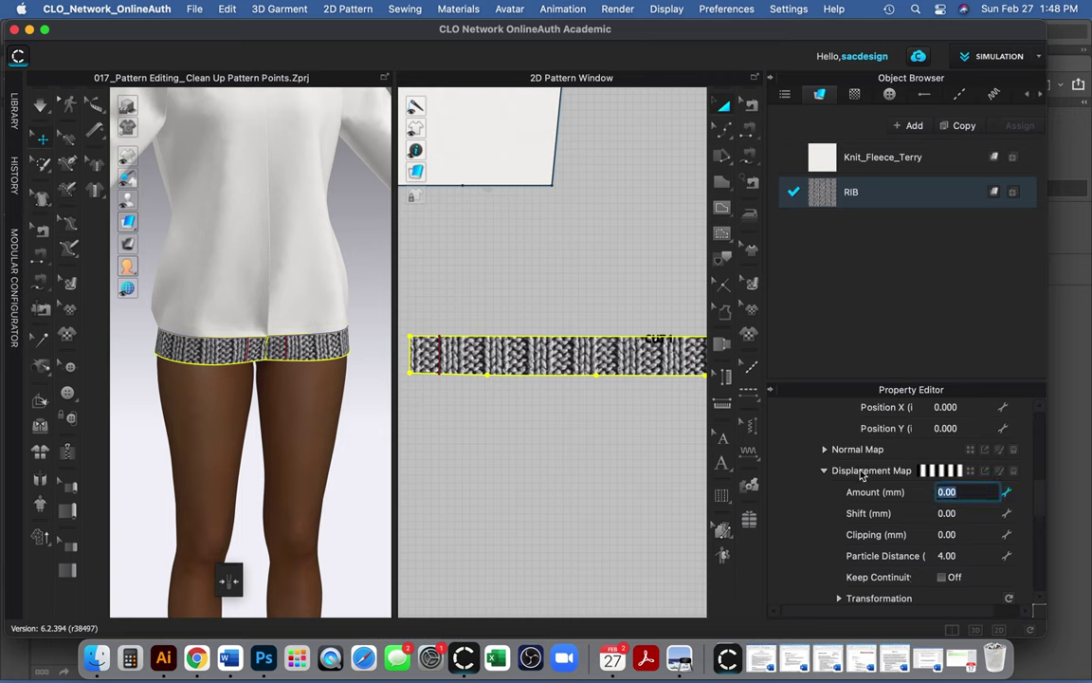
Enter 1 mm for the displacement Amount and 1 for Particle Distance
{"action": "left_click", "coordinate": [824, 471]}
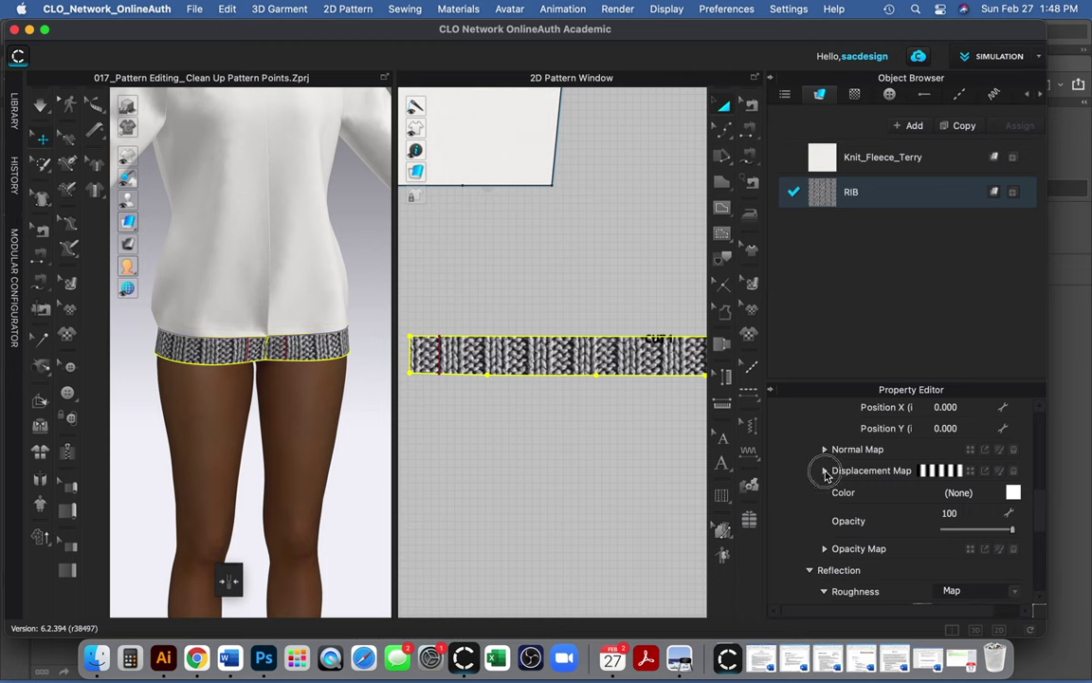
{"action": "left_click", "coordinate": [824, 471]}
{"action": "left_click", "coordinate": [946, 492]}
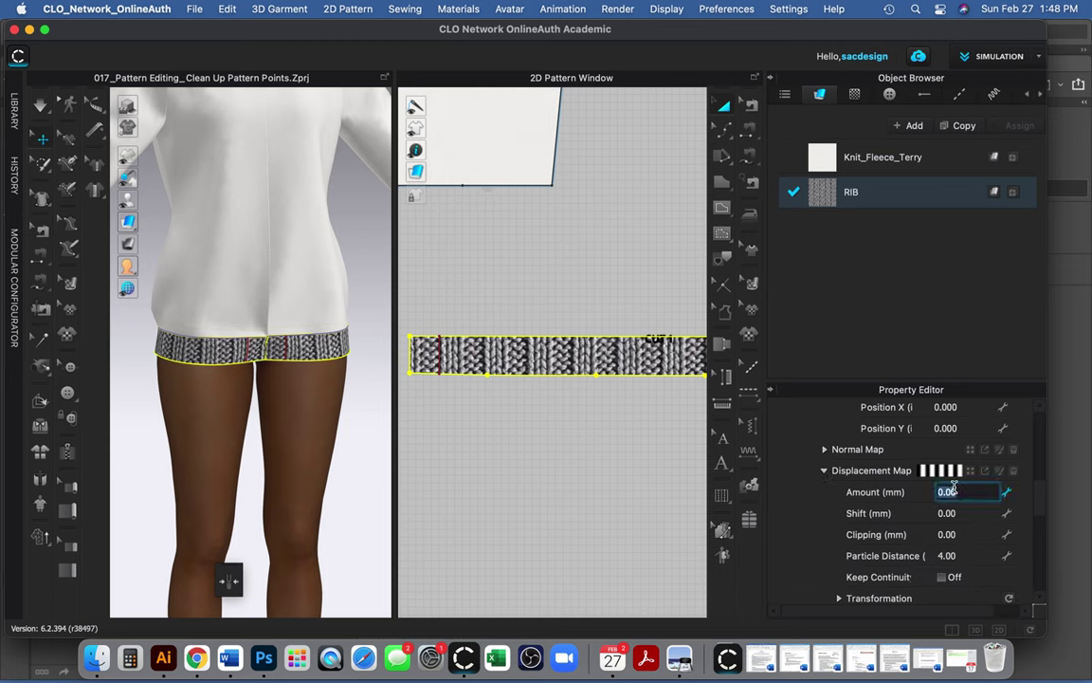
{"action": "type", "text": "1"}
{"action": "left_click", "coordinate": [968, 557]}
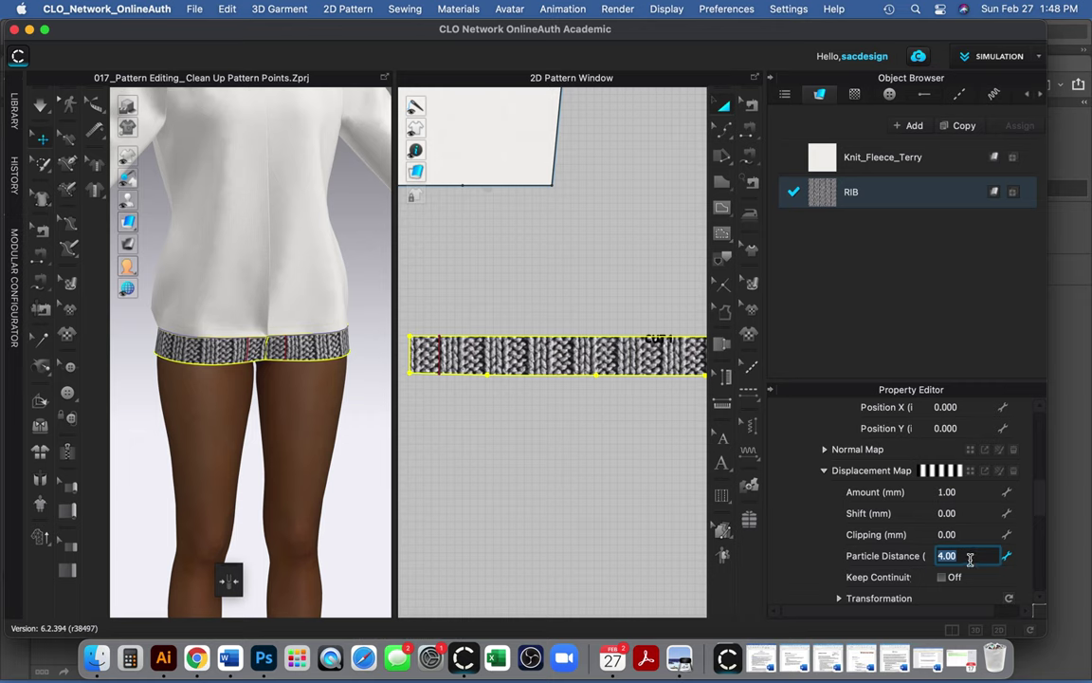
{"action": "type", "text": "1"}
{"action": "scroll", "coordinate": [808, 573], "scroll_direction": "down", "scroll_amount": 2}
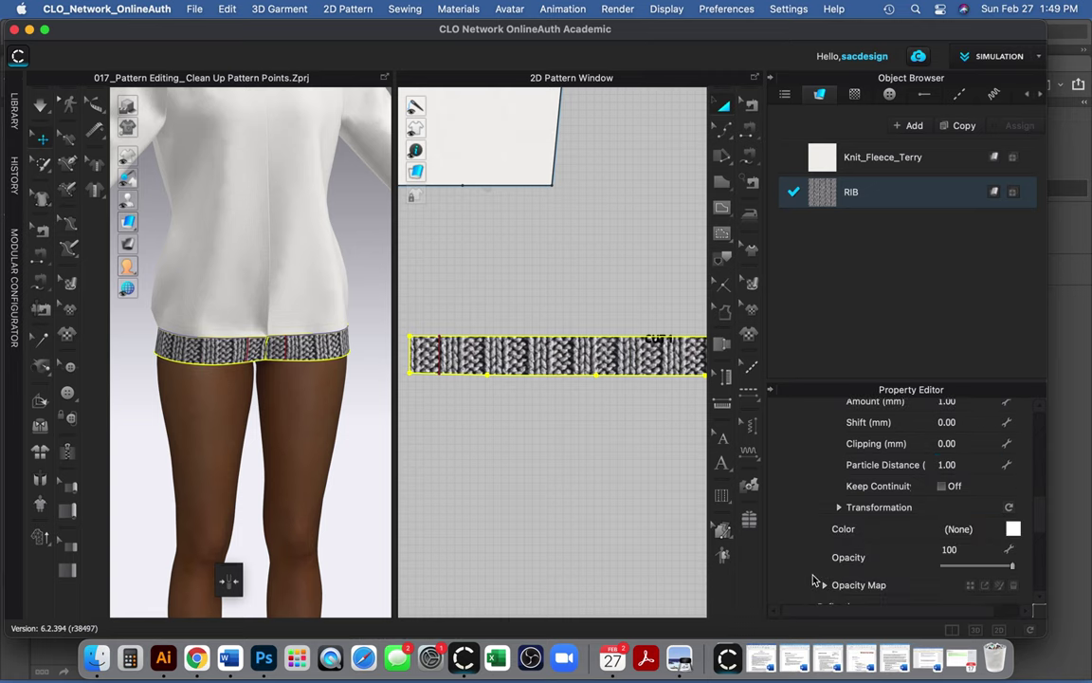
Scale down the rib texture on the RIB hem band so the ribs become fine and closely packed
{"action": "left_click", "coordinate": [838, 508]}
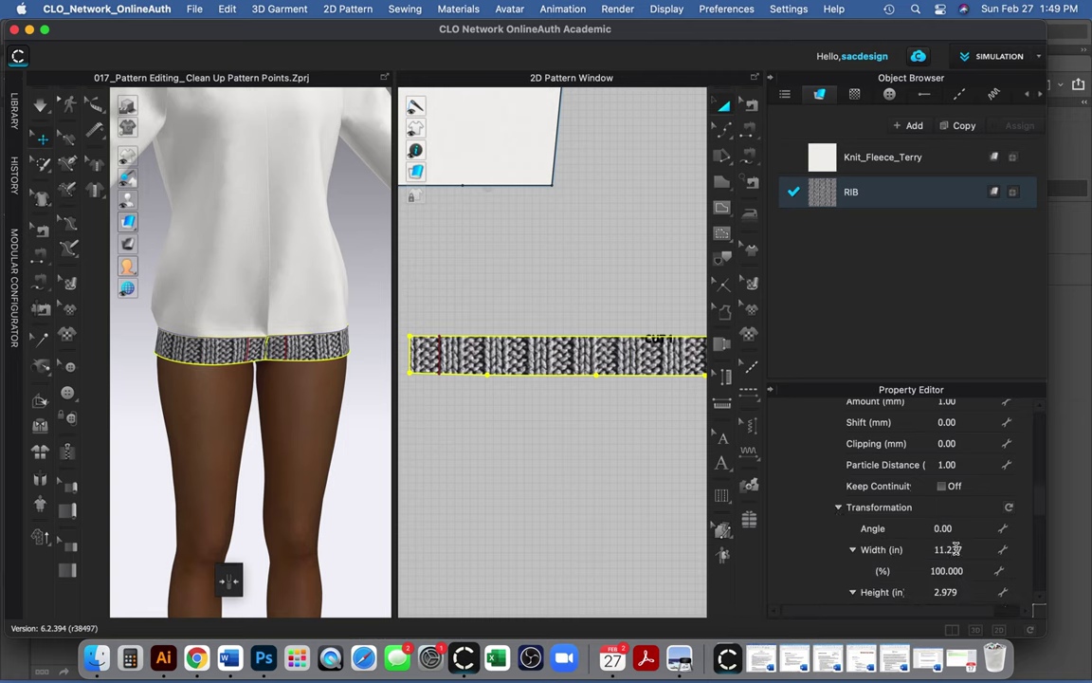
{"action": "left_click", "coordinate": [953, 571]}
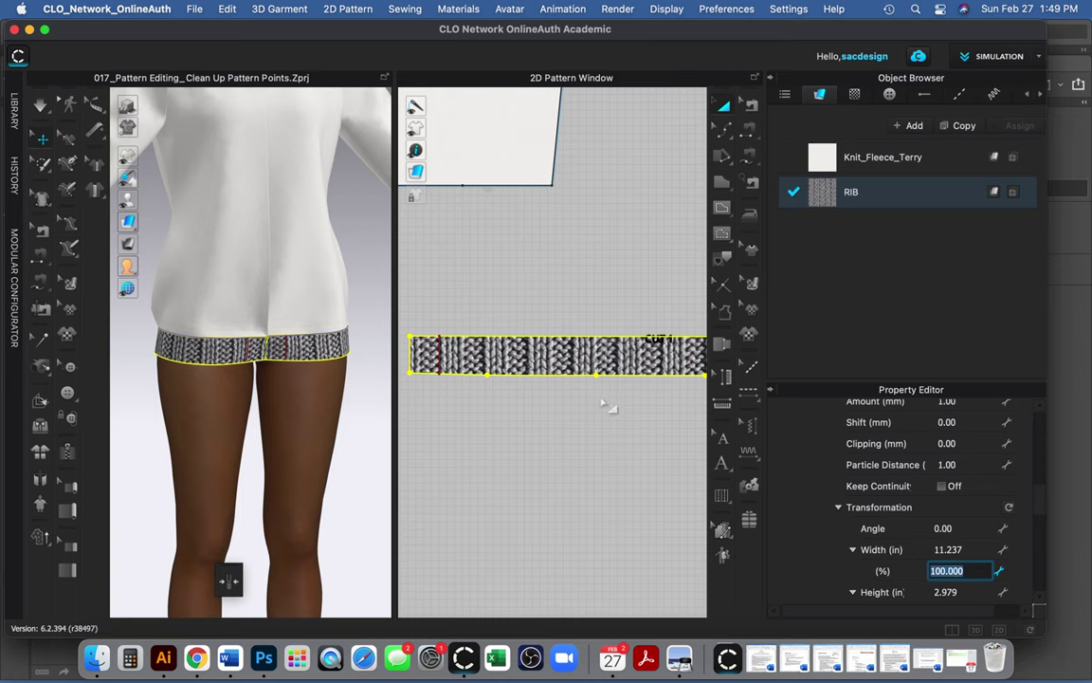
{"action": "left_click", "coordinate": [532, 347]}
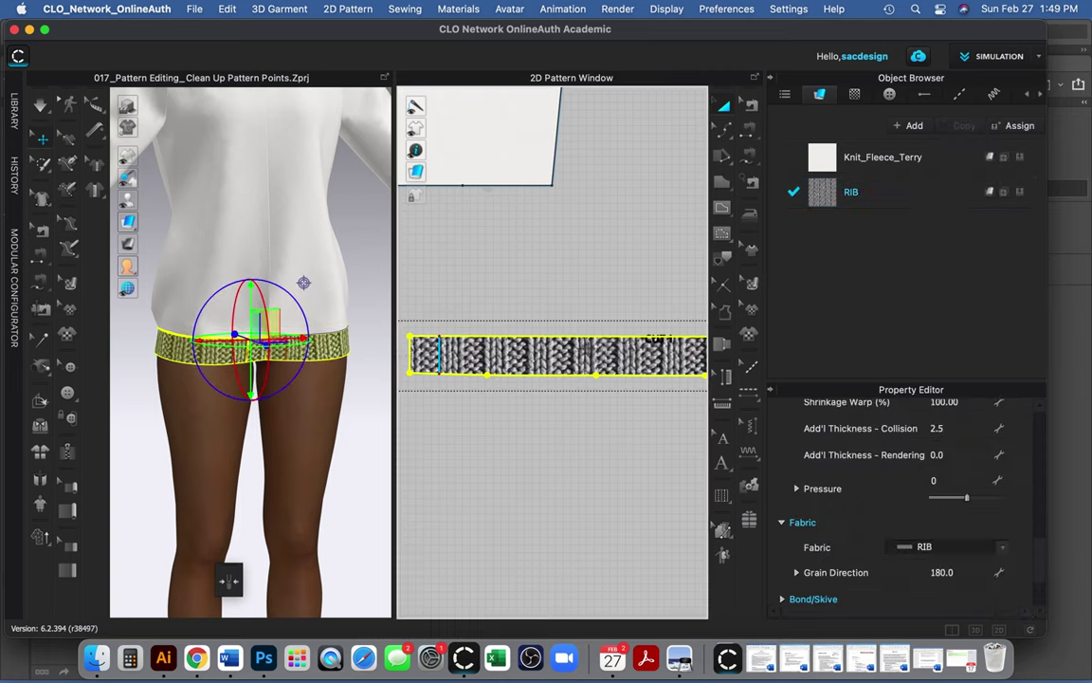
{"action": "left_click", "coordinate": [752, 282]}
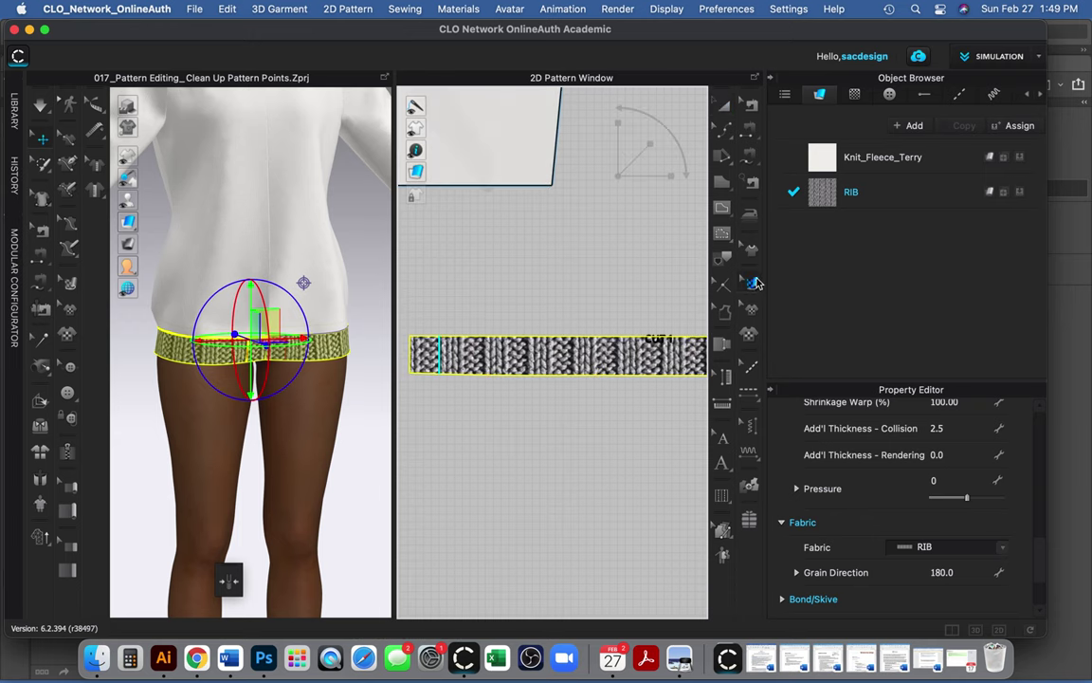
{"action": "left_click", "coordinate": [523, 346]}
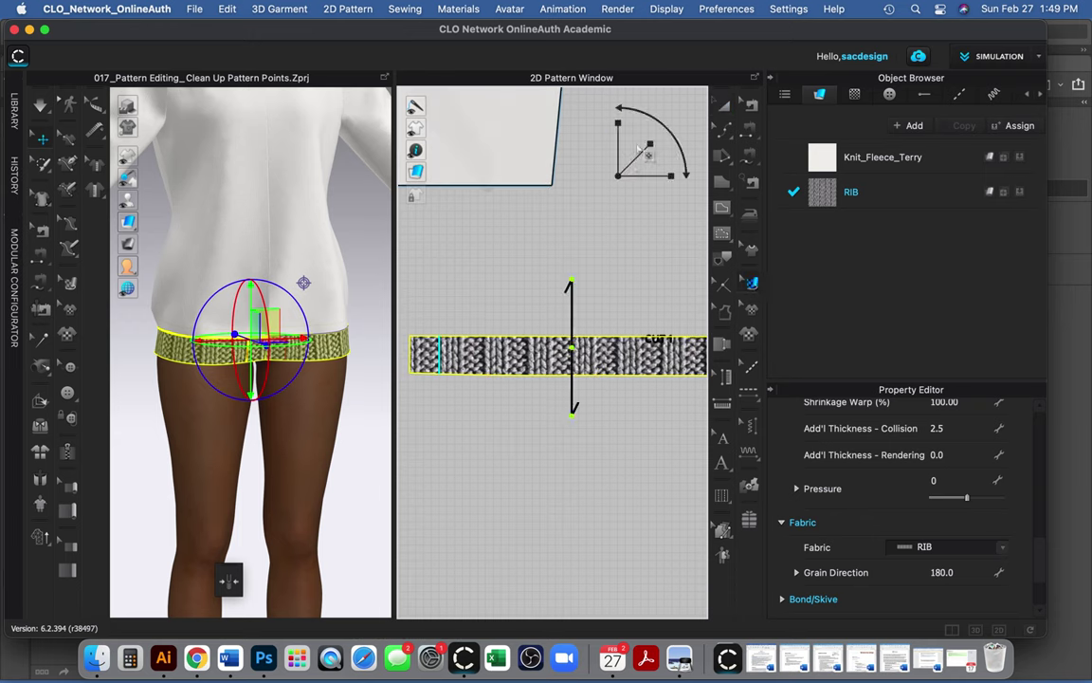
{"action": "left_click_drag", "start_coordinate": [643, 151], "coordinate": [635, 166]}
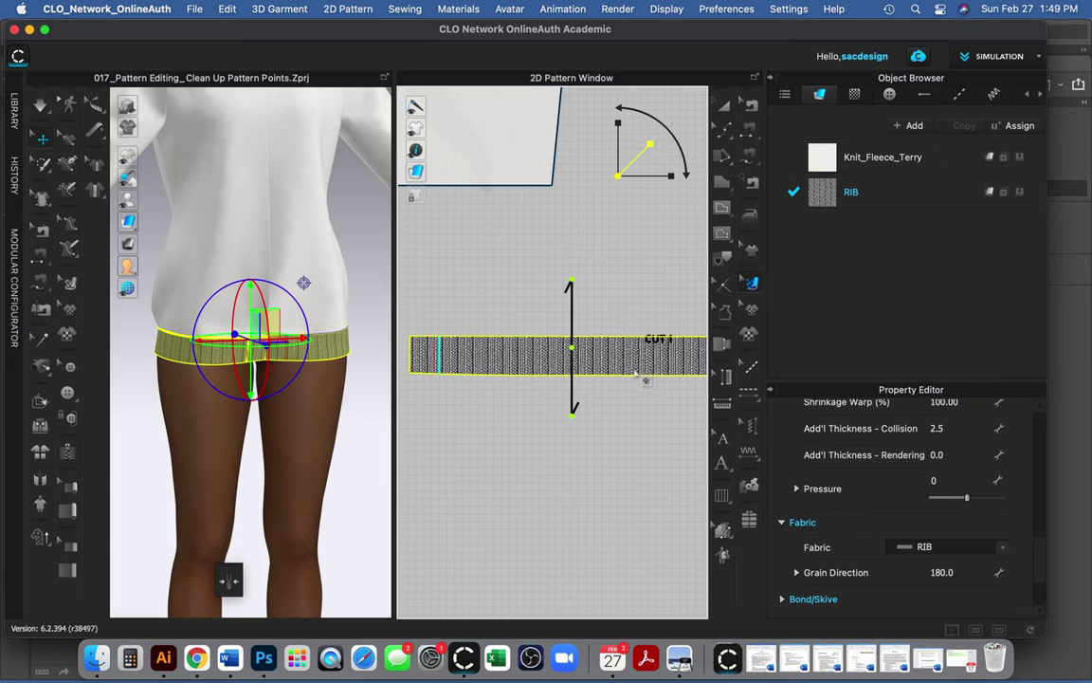
{"action": "scroll", "coordinate": [832, 527], "scroll_direction": "down", "scroll_amount": 1}
{"action": "scroll", "coordinate": [835, 529], "scroll_direction": "down", "scroll_amount": 2}
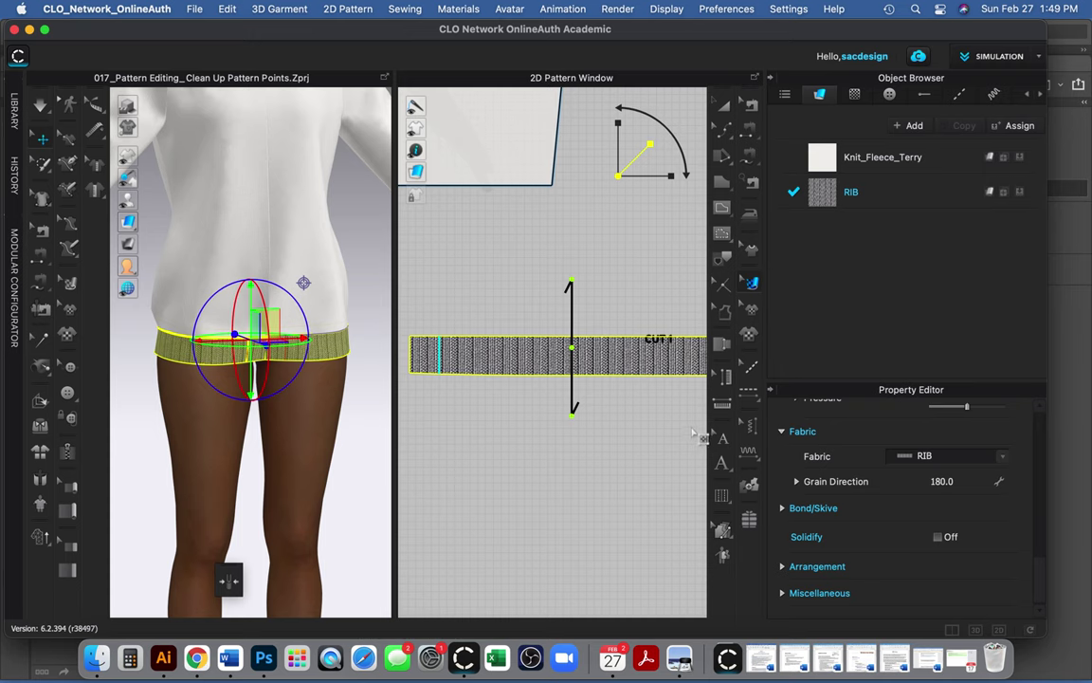
{"action": "left_click", "coordinate": [923, 201]}
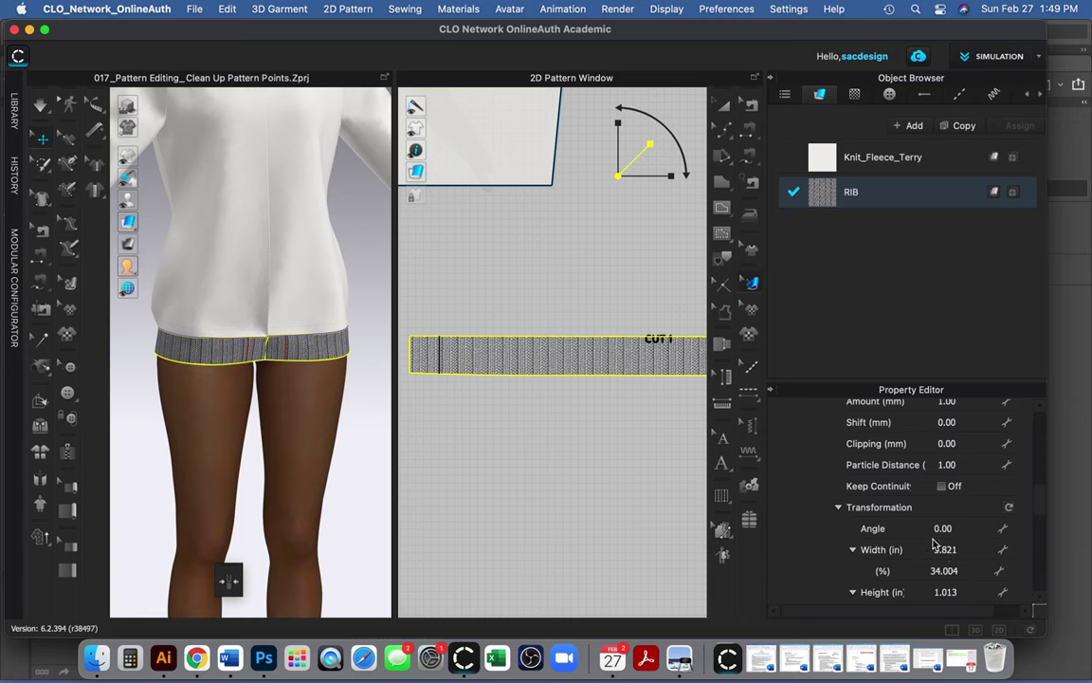
{"action": "scroll", "coordinate": [927, 552], "scroll_direction": "up", "scroll_amount": 5}
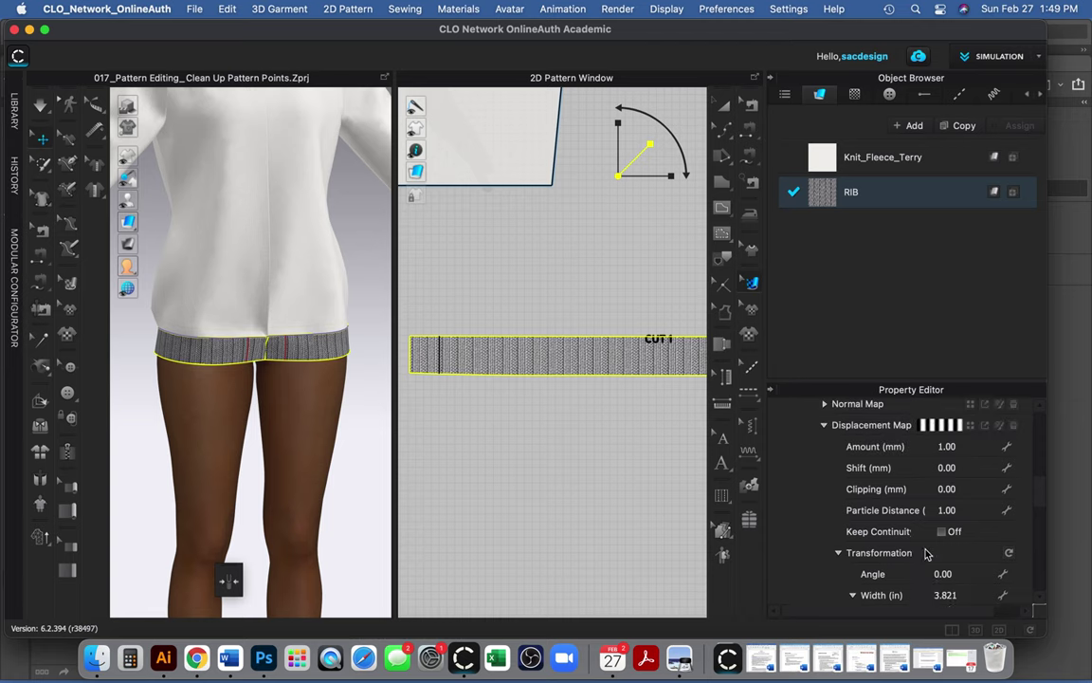
{"action": "scroll", "coordinate": [886, 506], "scroll_direction": "up", "scroll_amount": 3}
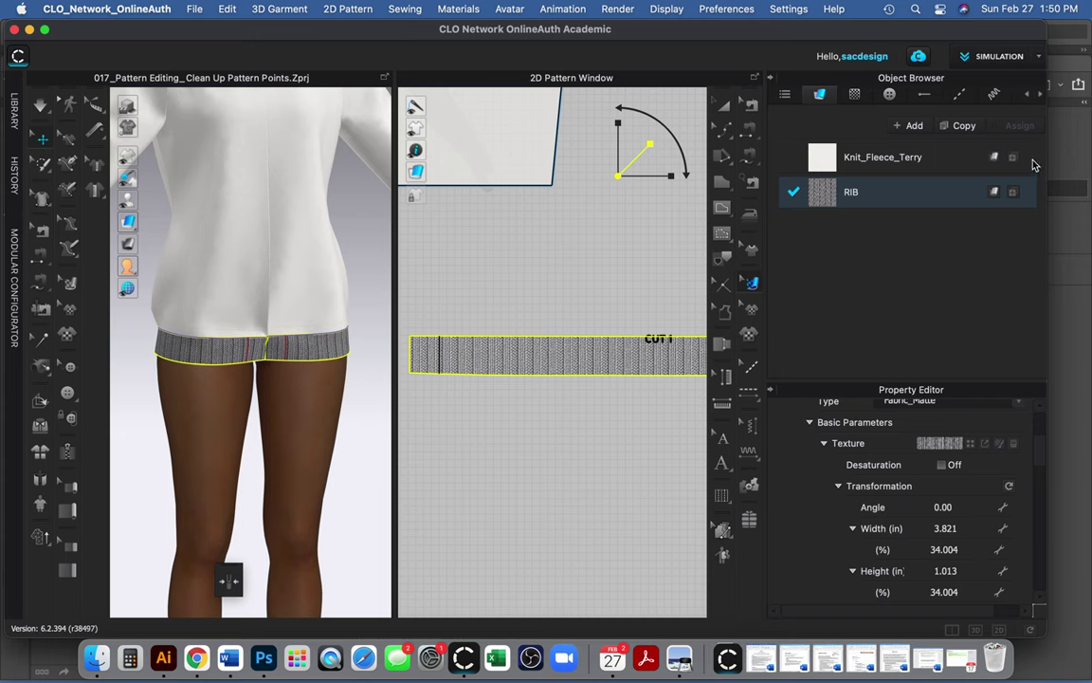
{"action": "left_click", "coordinate": [441, 491]}
{"action": "left_click", "coordinate": [245, 365]}
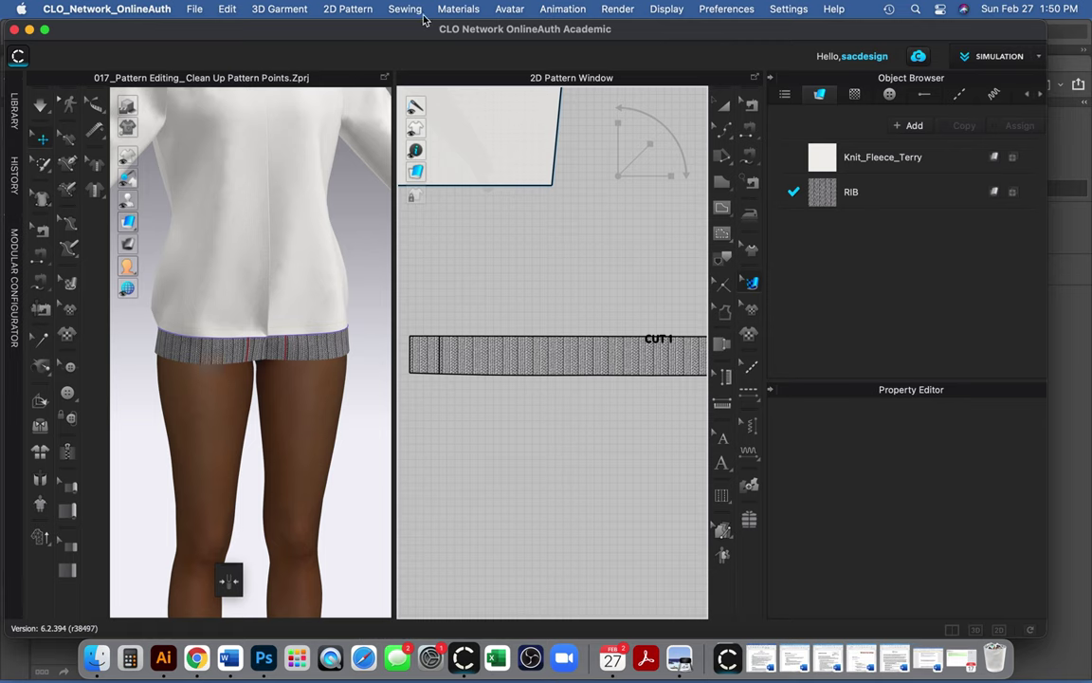
Bring up the Render window from the Render menu for the rib-hemmed white top
{"action": "key", "text": "q"}
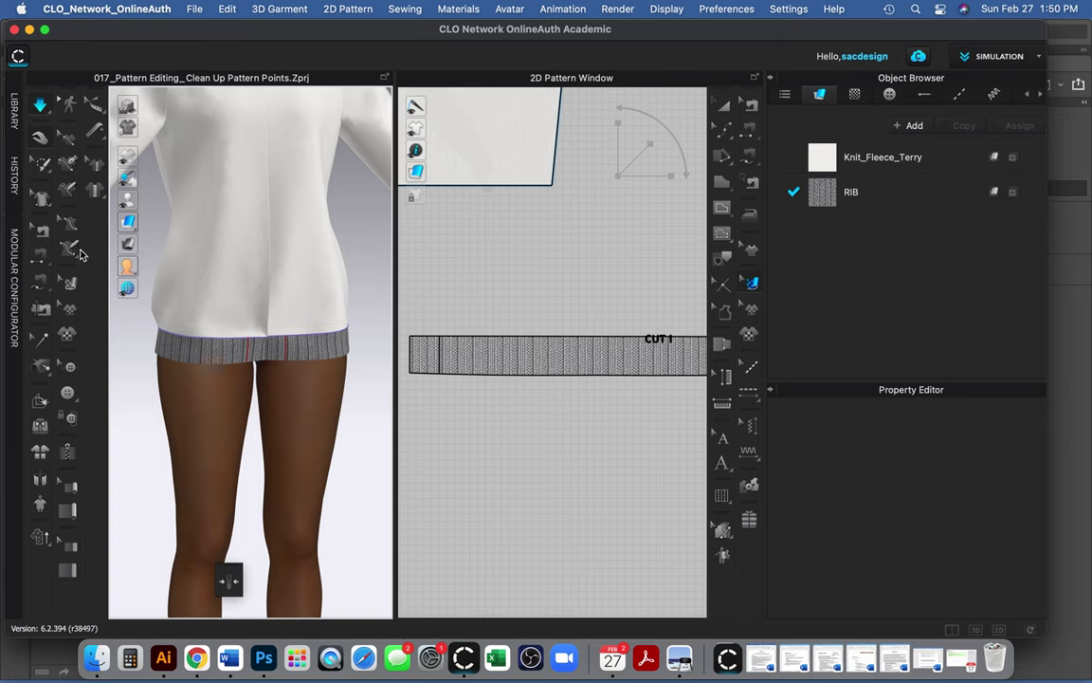
{"action": "left_click", "coordinate": [42, 139]}
{"action": "left_click", "coordinate": [618, 8]}
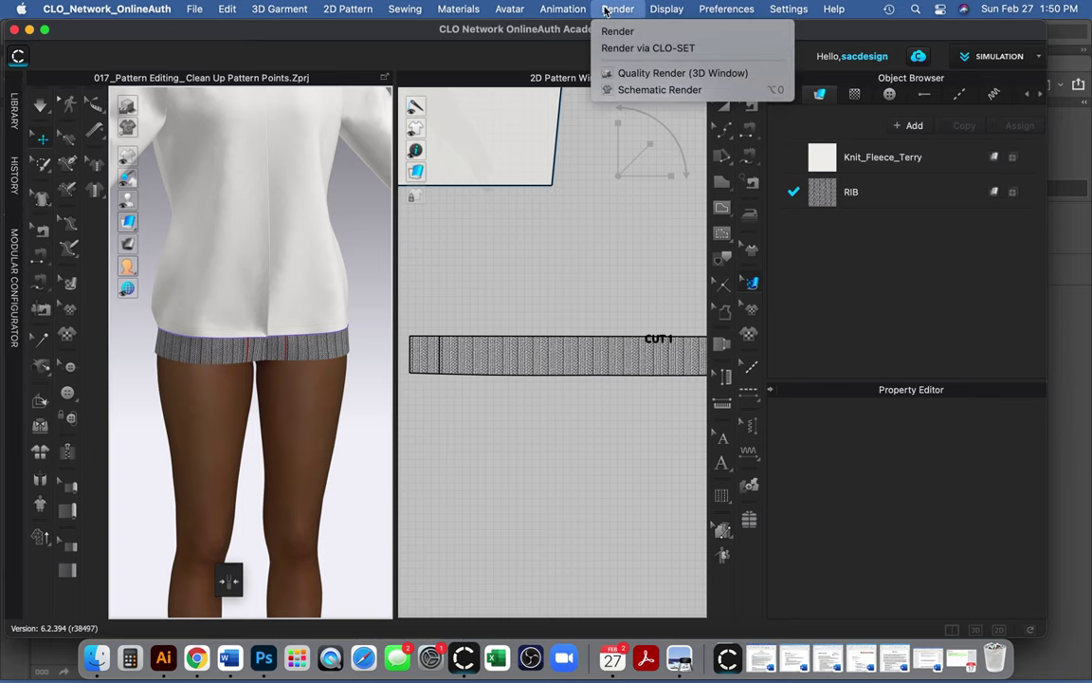
{"action": "left_click", "coordinate": [619, 36]}
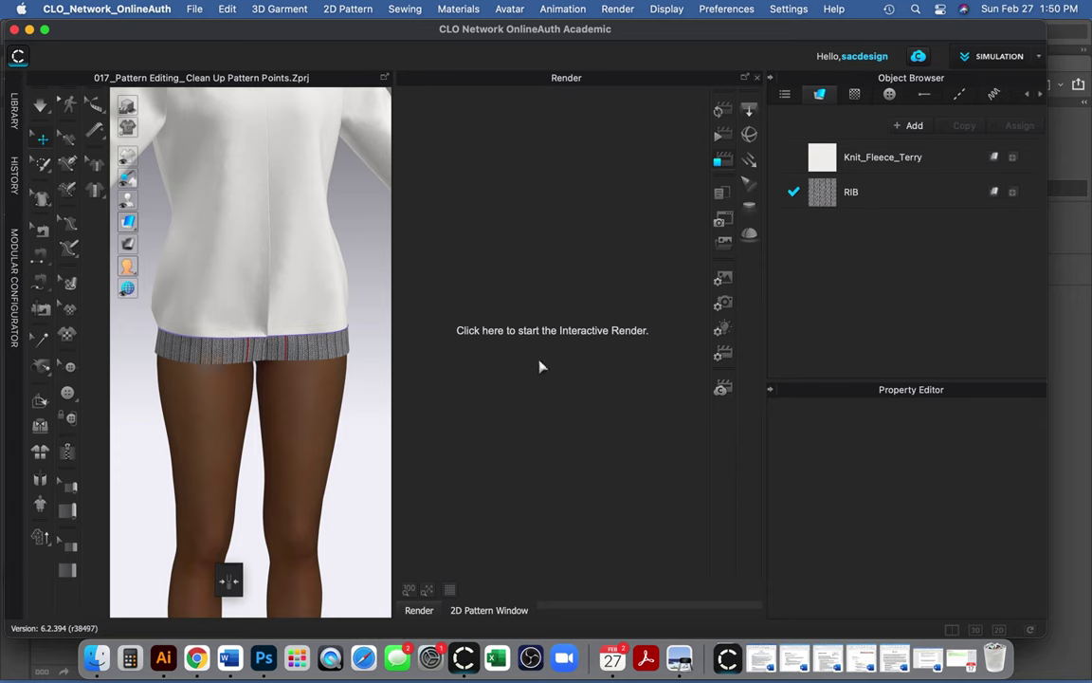
Start the interactive render and zoom in on the white top's grey rib-knit hem band
{"action": "left_click", "coordinate": [502, 303]}
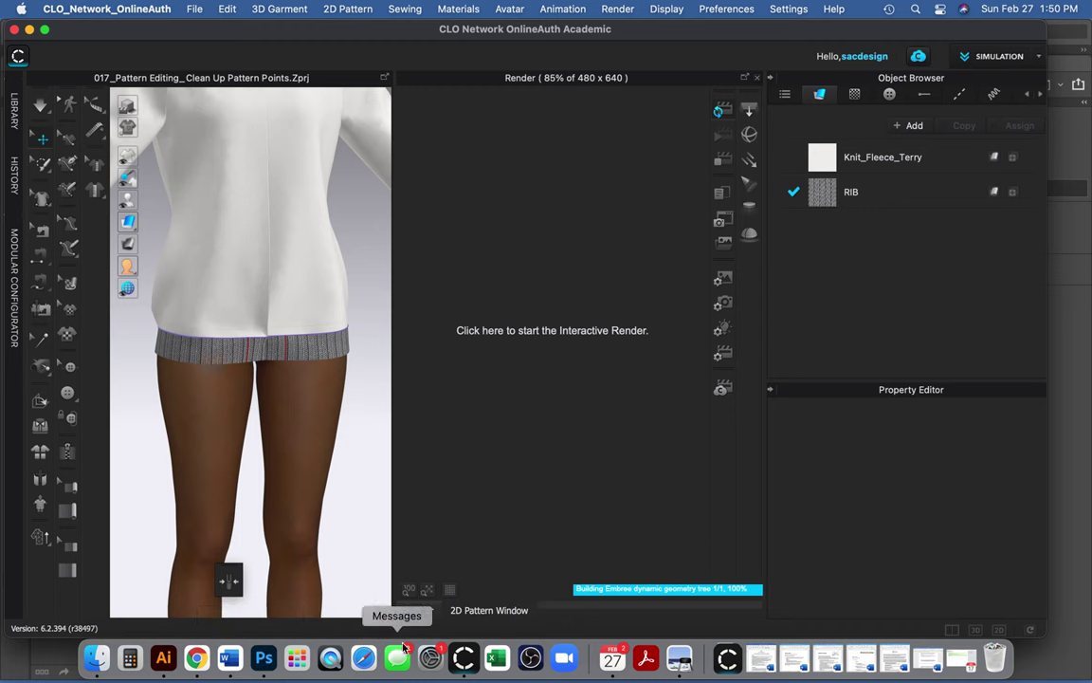
{"action": "left_click", "coordinate": [564, 331]}
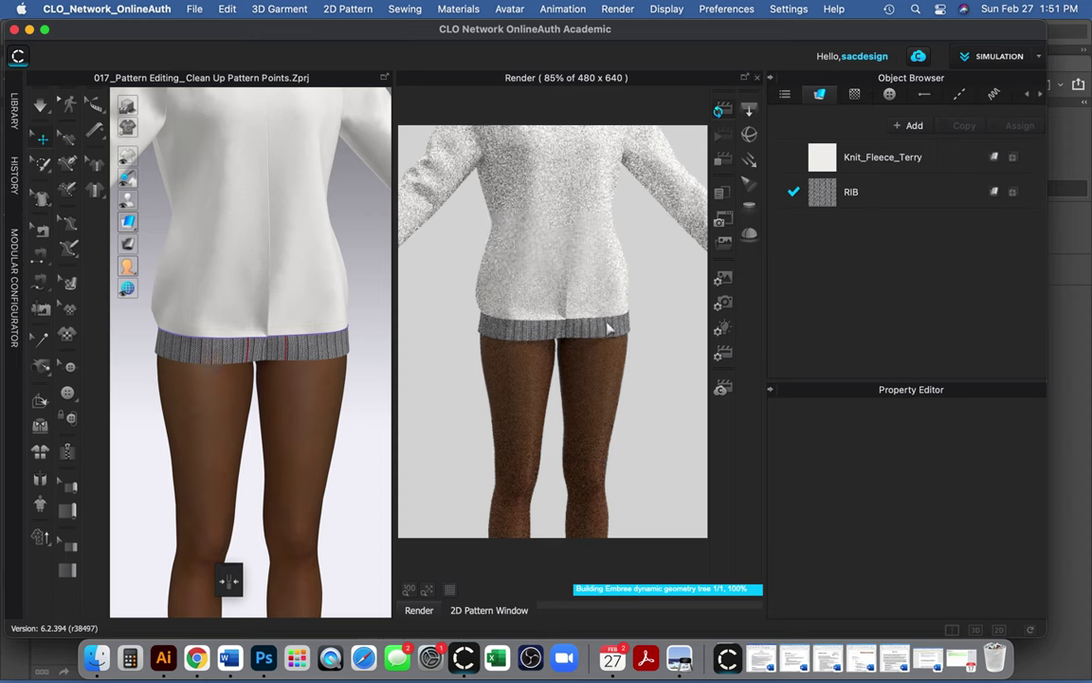
{"action": "scroll", "coordinate": [612, 332], "scroll_direction": "up", "scroll_amount": 5}
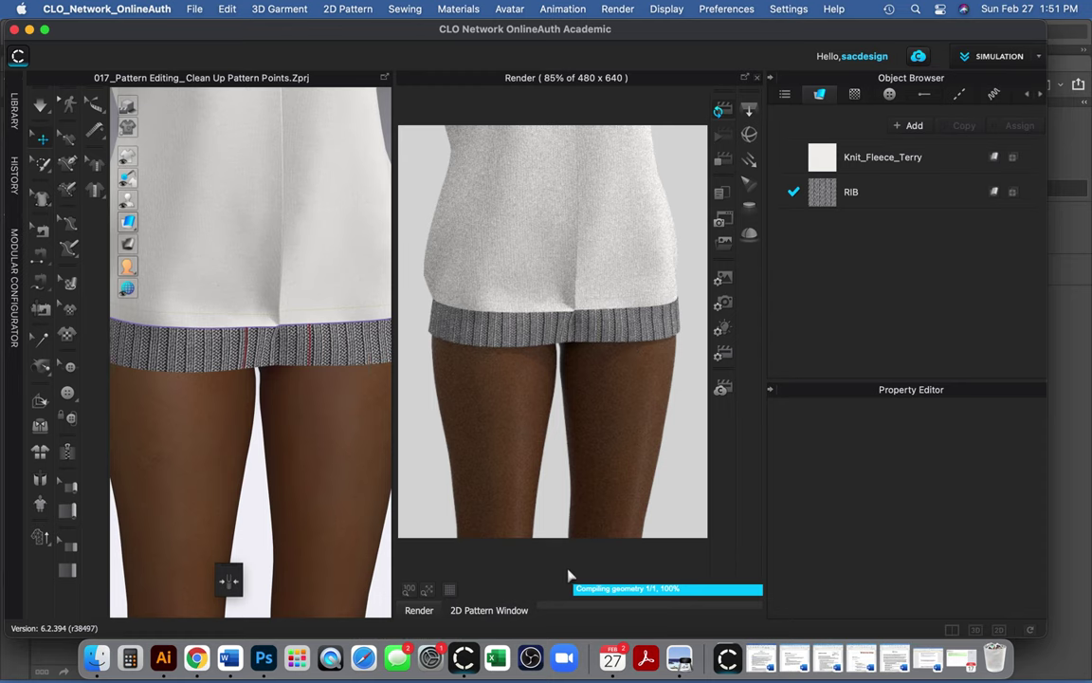
{"action": "left_click", "coordinate": [95, 657]}
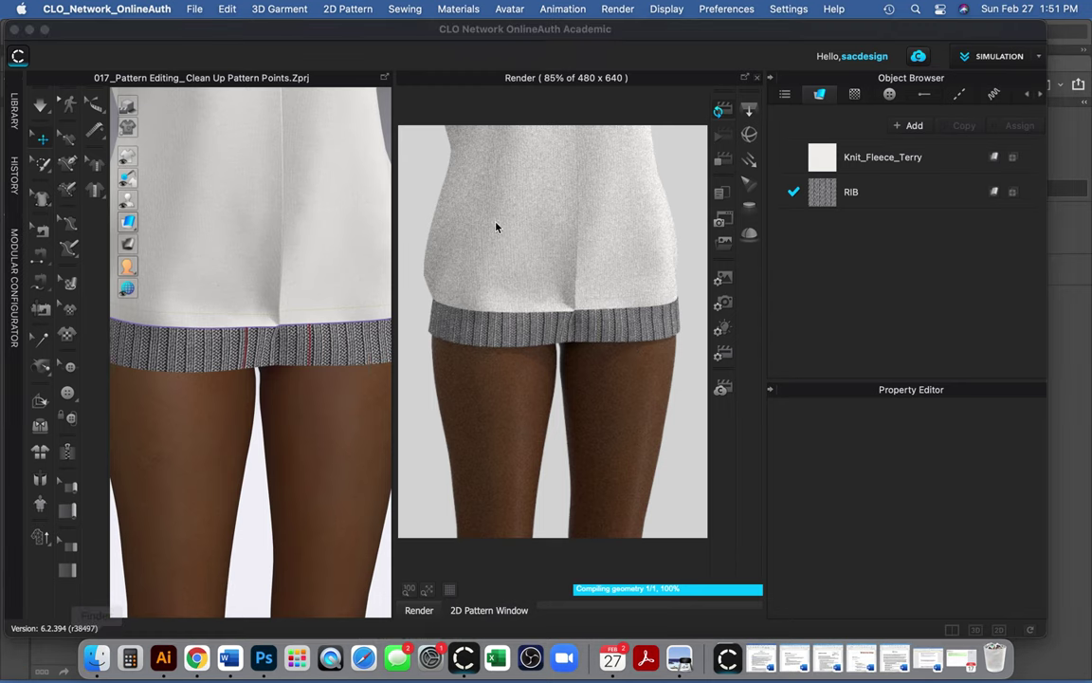